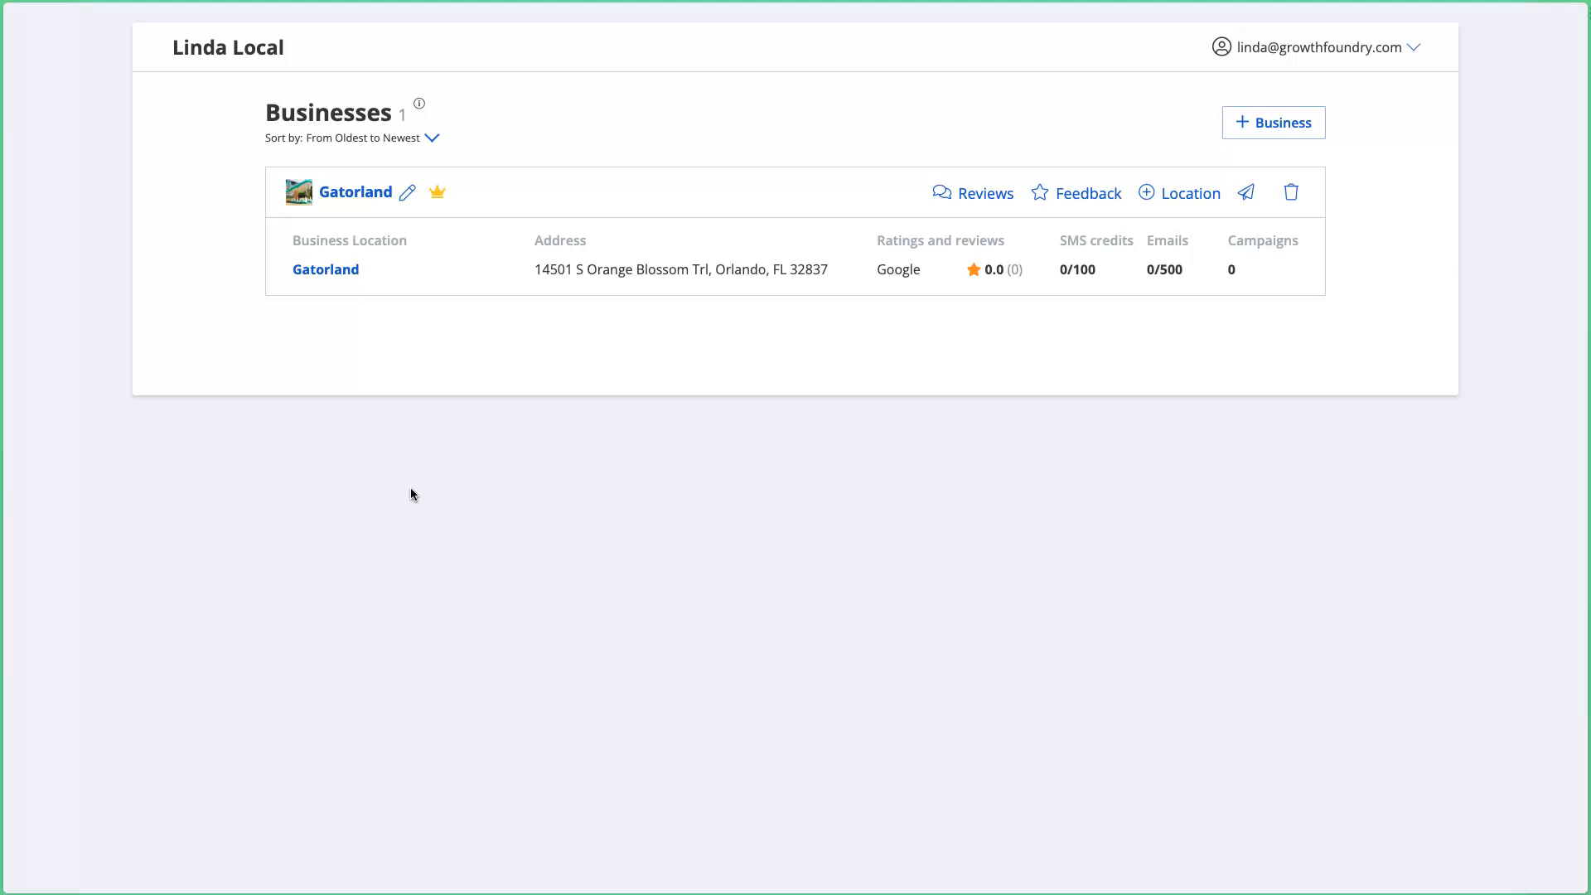
Step: Open the Gatorland location page from the Businesses list
drag(668, 270, 283, 261)
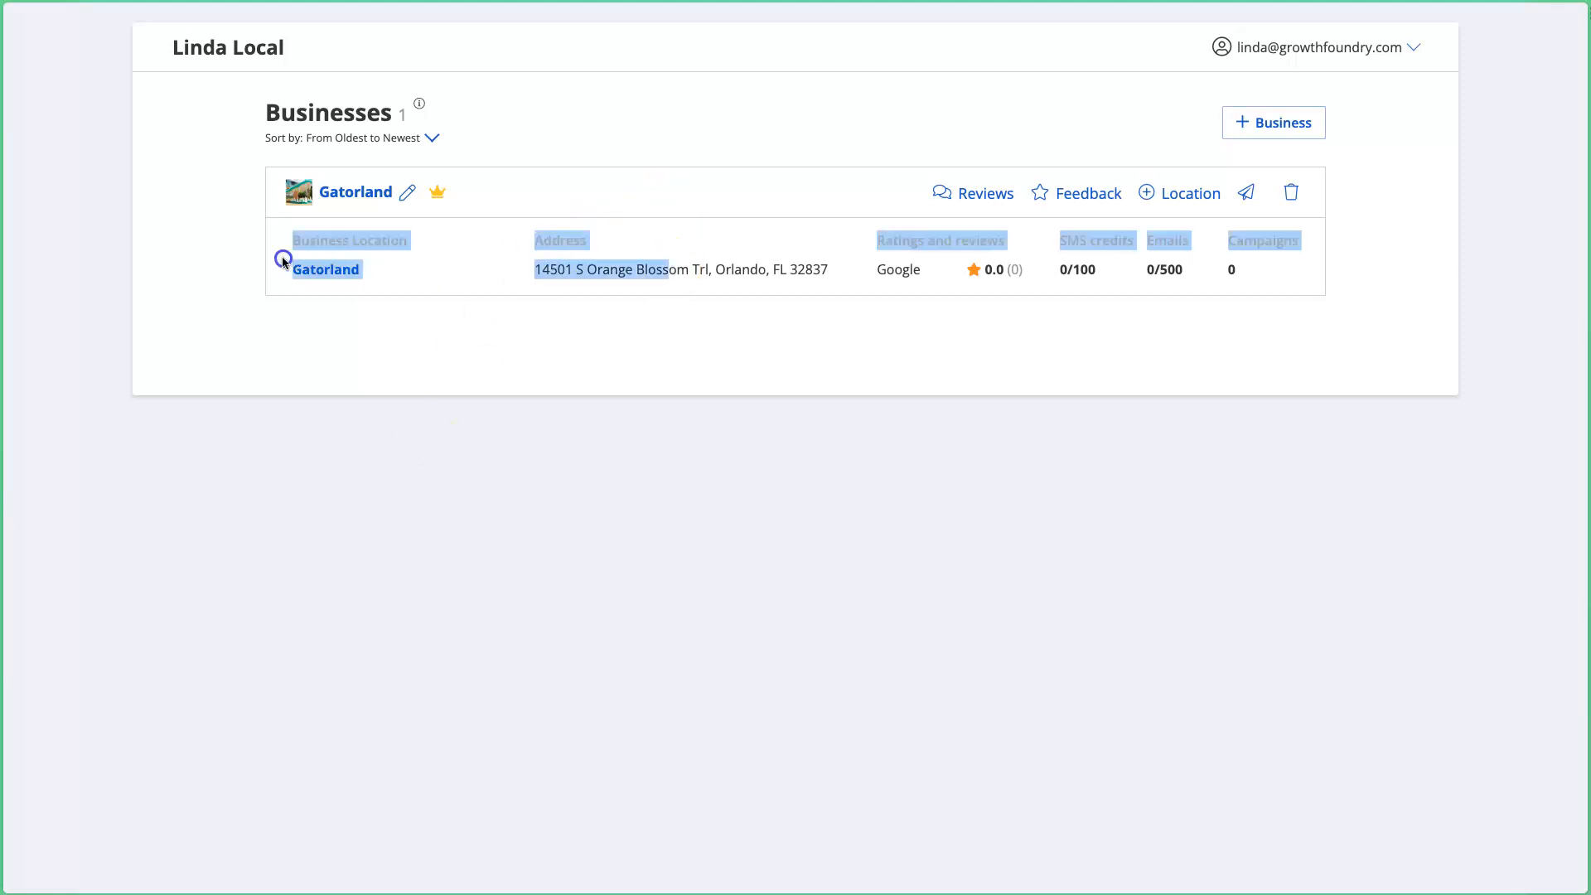
click(586, 280)
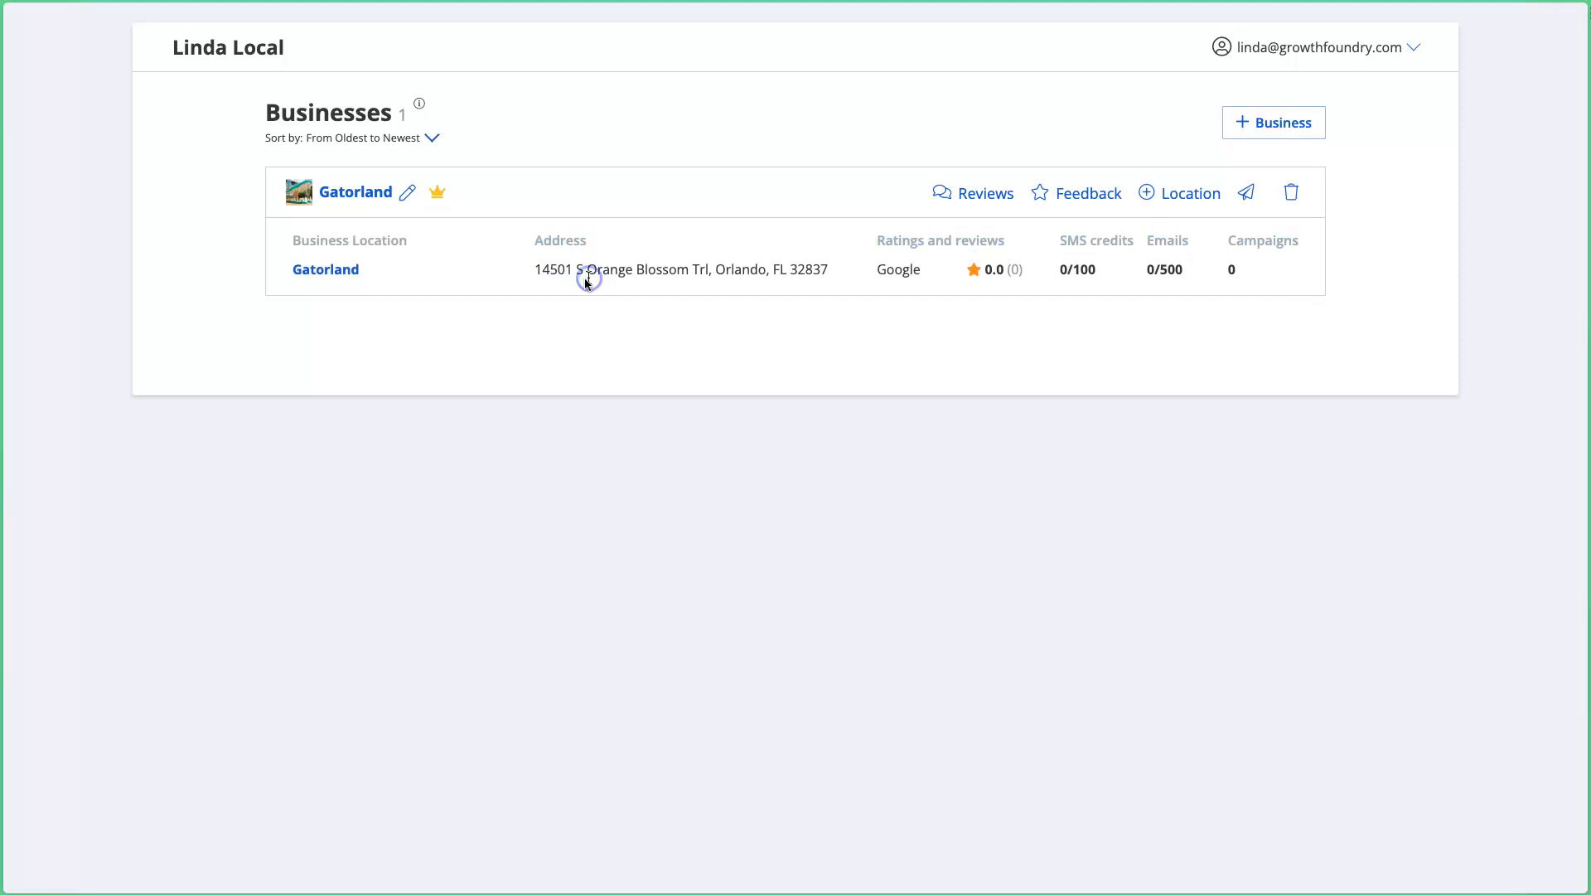
drag(283, 252, 778, 273)
click(749, 266)
click(650, 270)
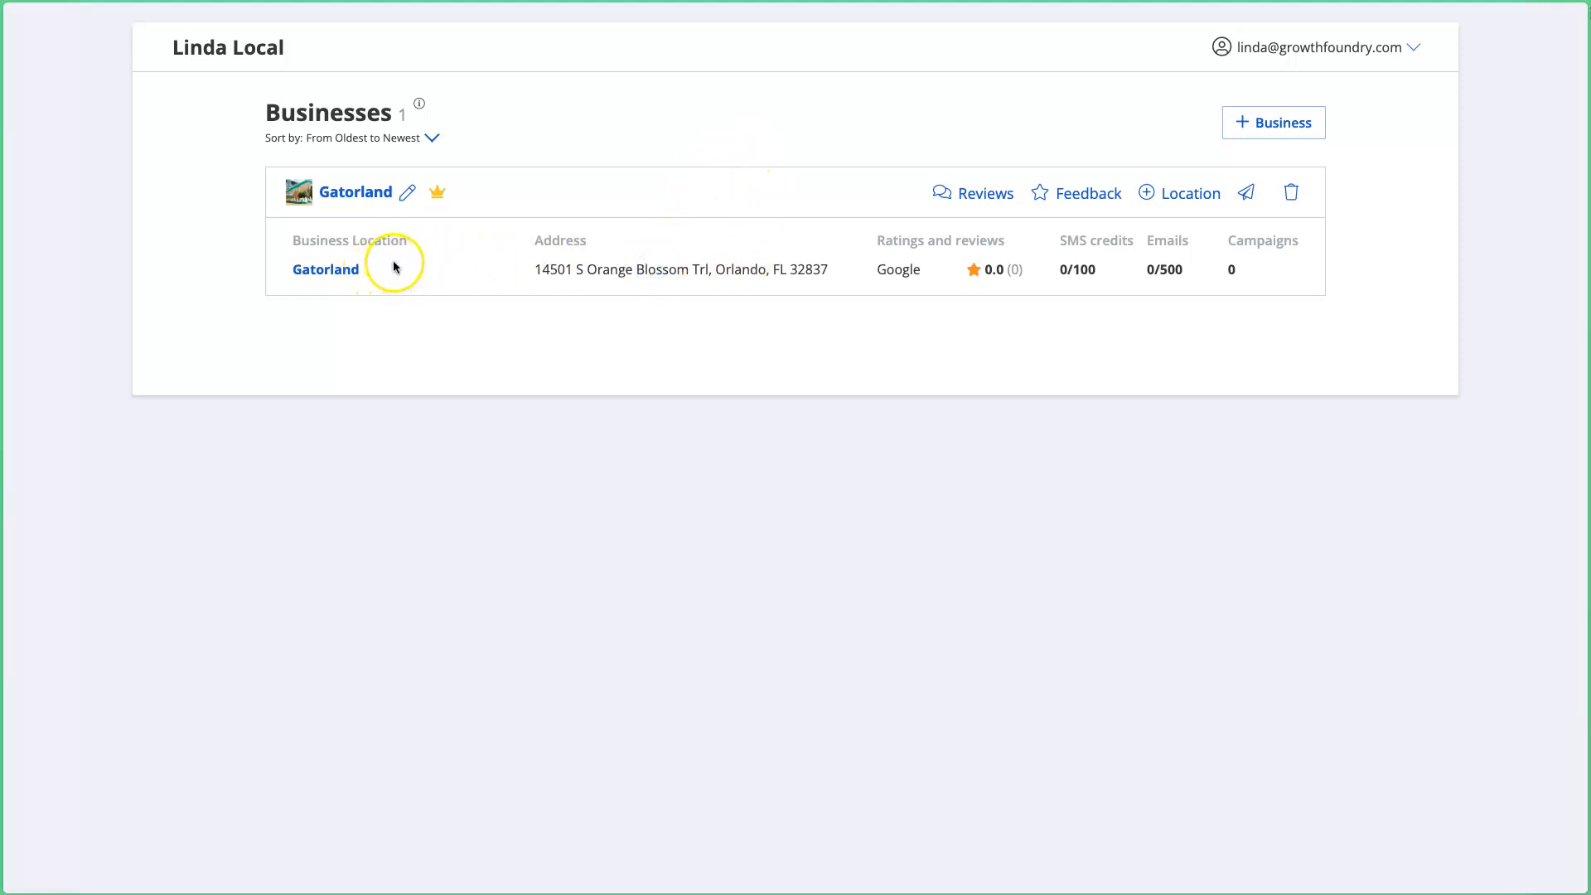
click(314, 276)
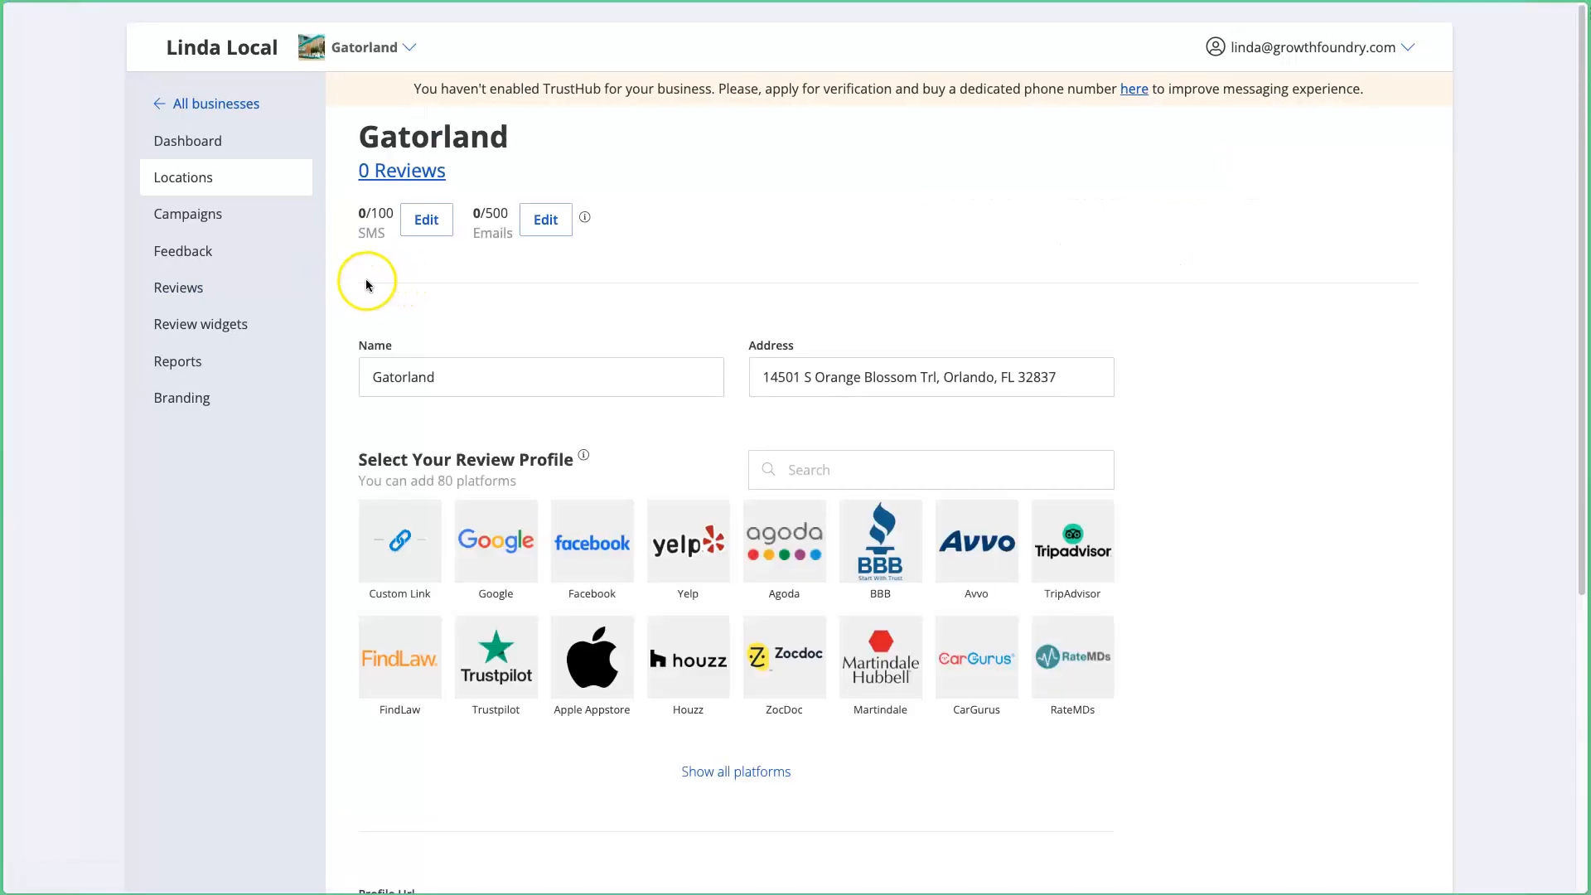
Step: Go to Gatorland's campaigns and start a new campaign with Create Campaign
click(216, 222)
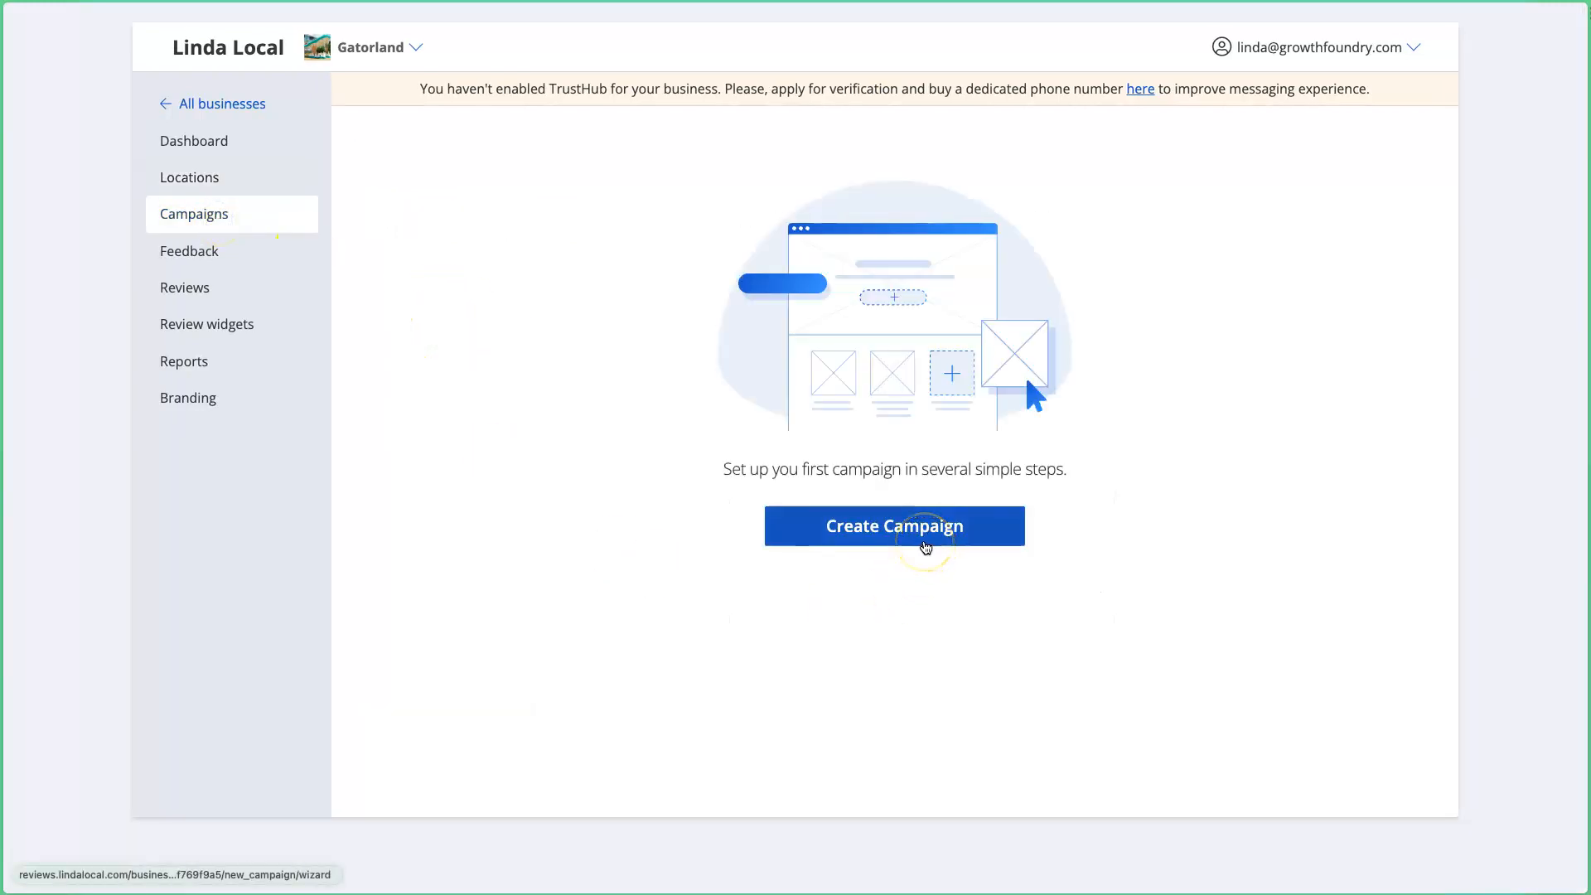
click(921, 540)
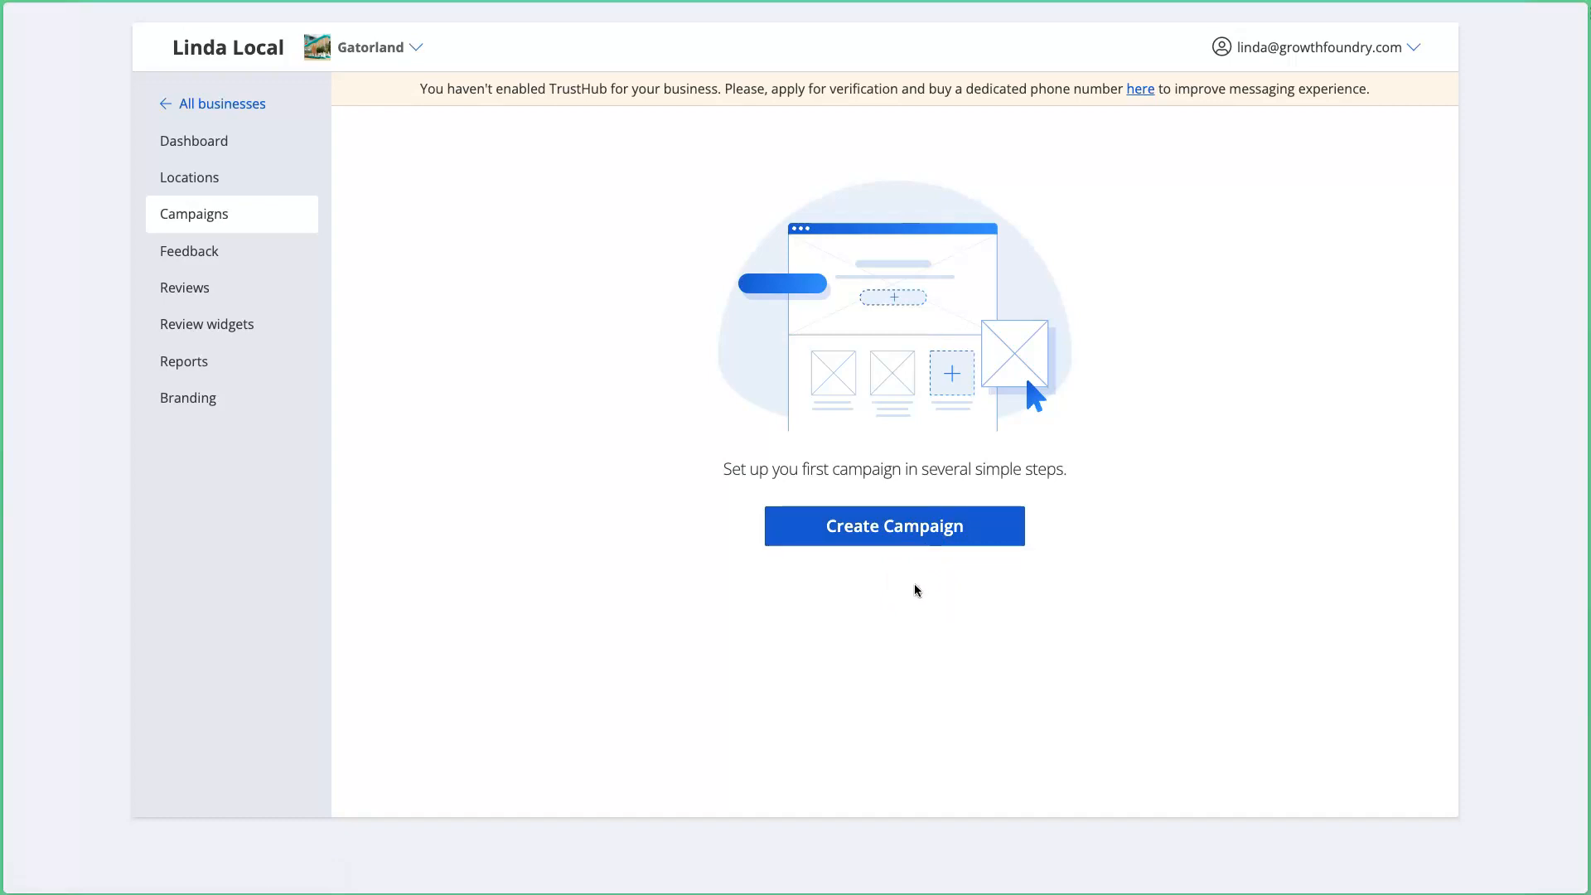
click(923, 585)
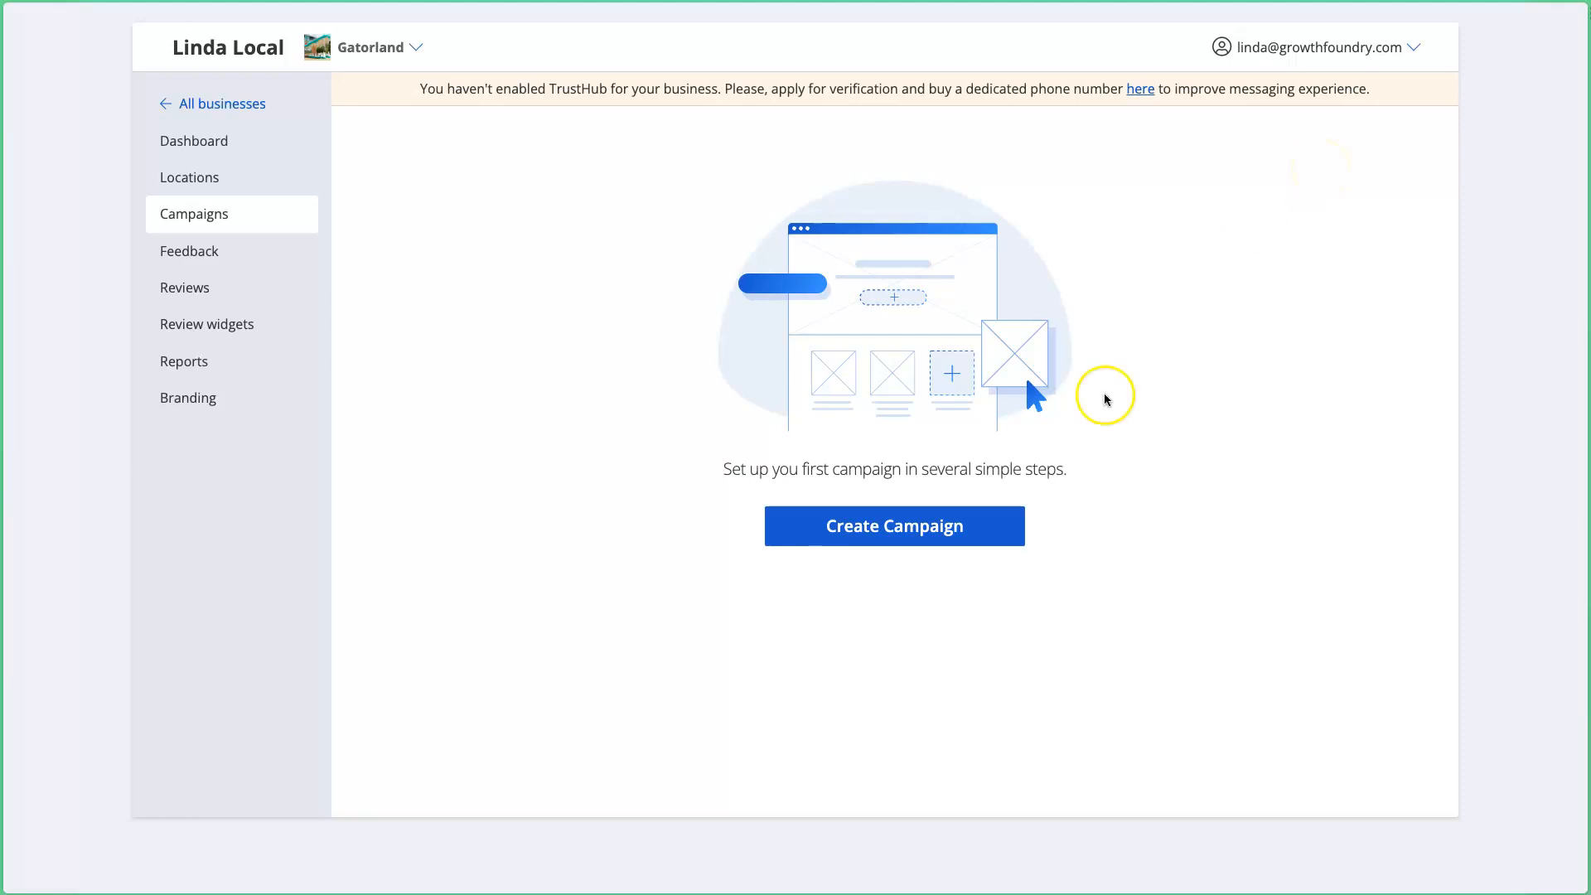
click(921, 541)
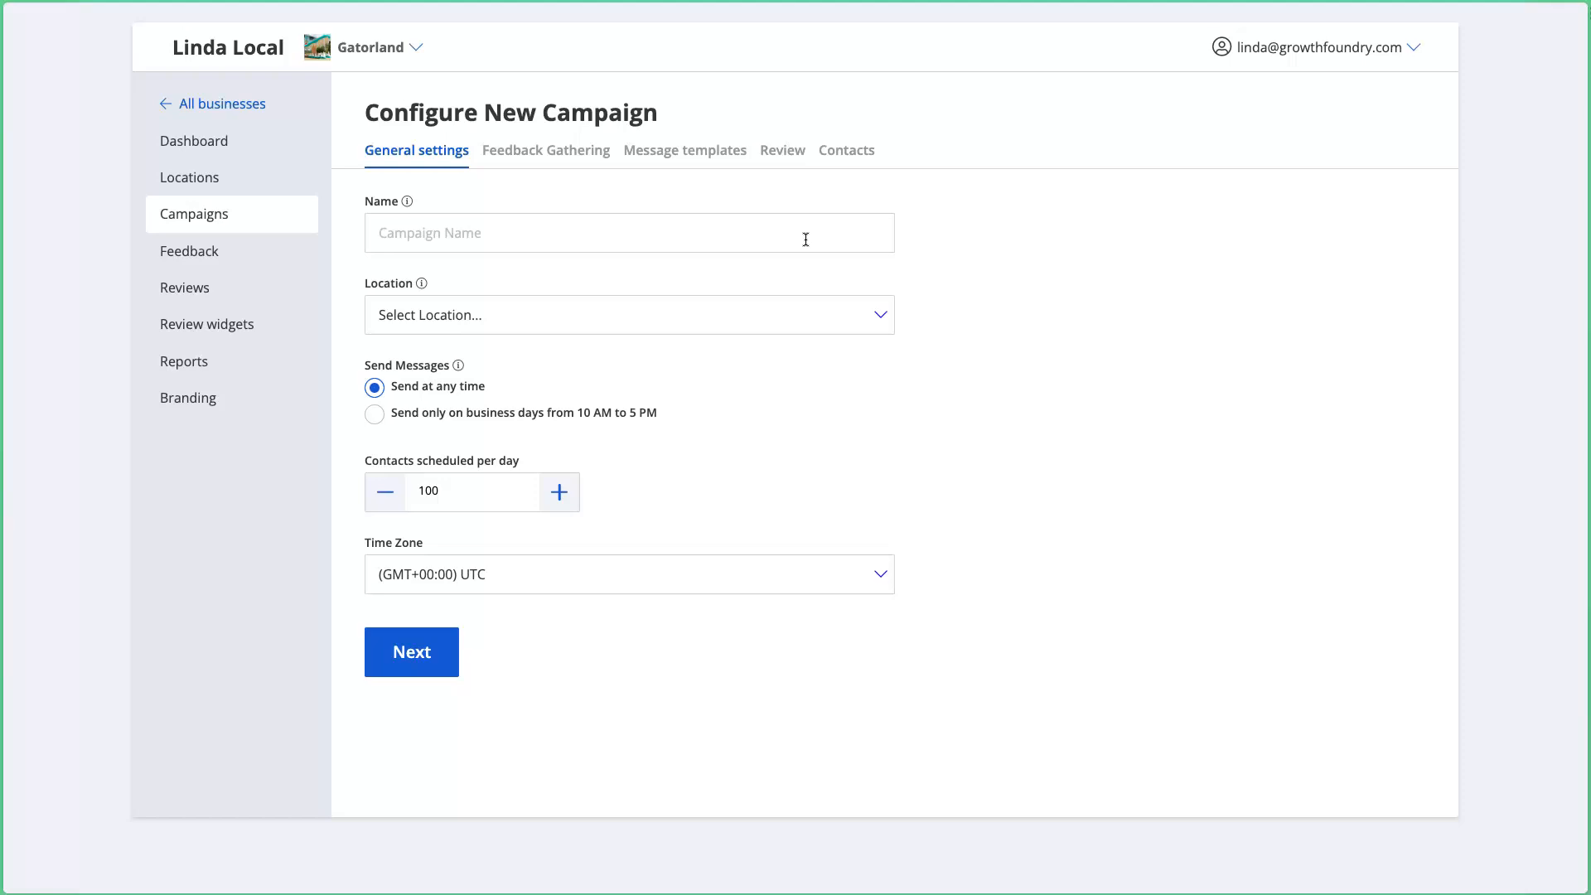
Step: Enter 'YouTube Demo Campaign' as the campaign name and select Gatorland as the location
click(806, 239)
text(YouTube D)
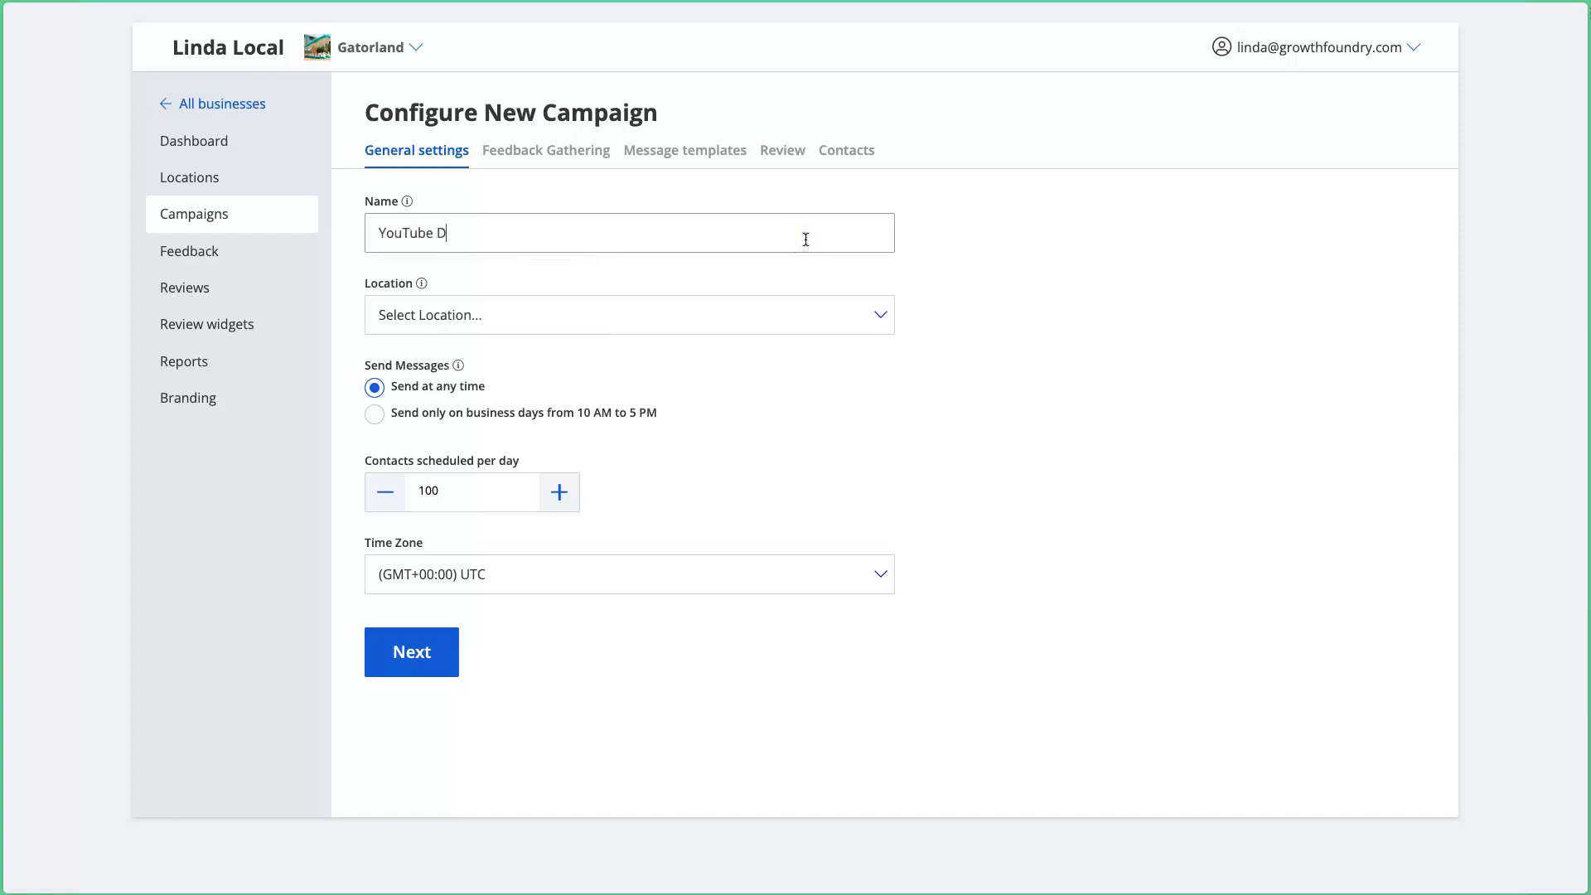
text(emo Campaign)
click(801, 257)
click(818, 313)
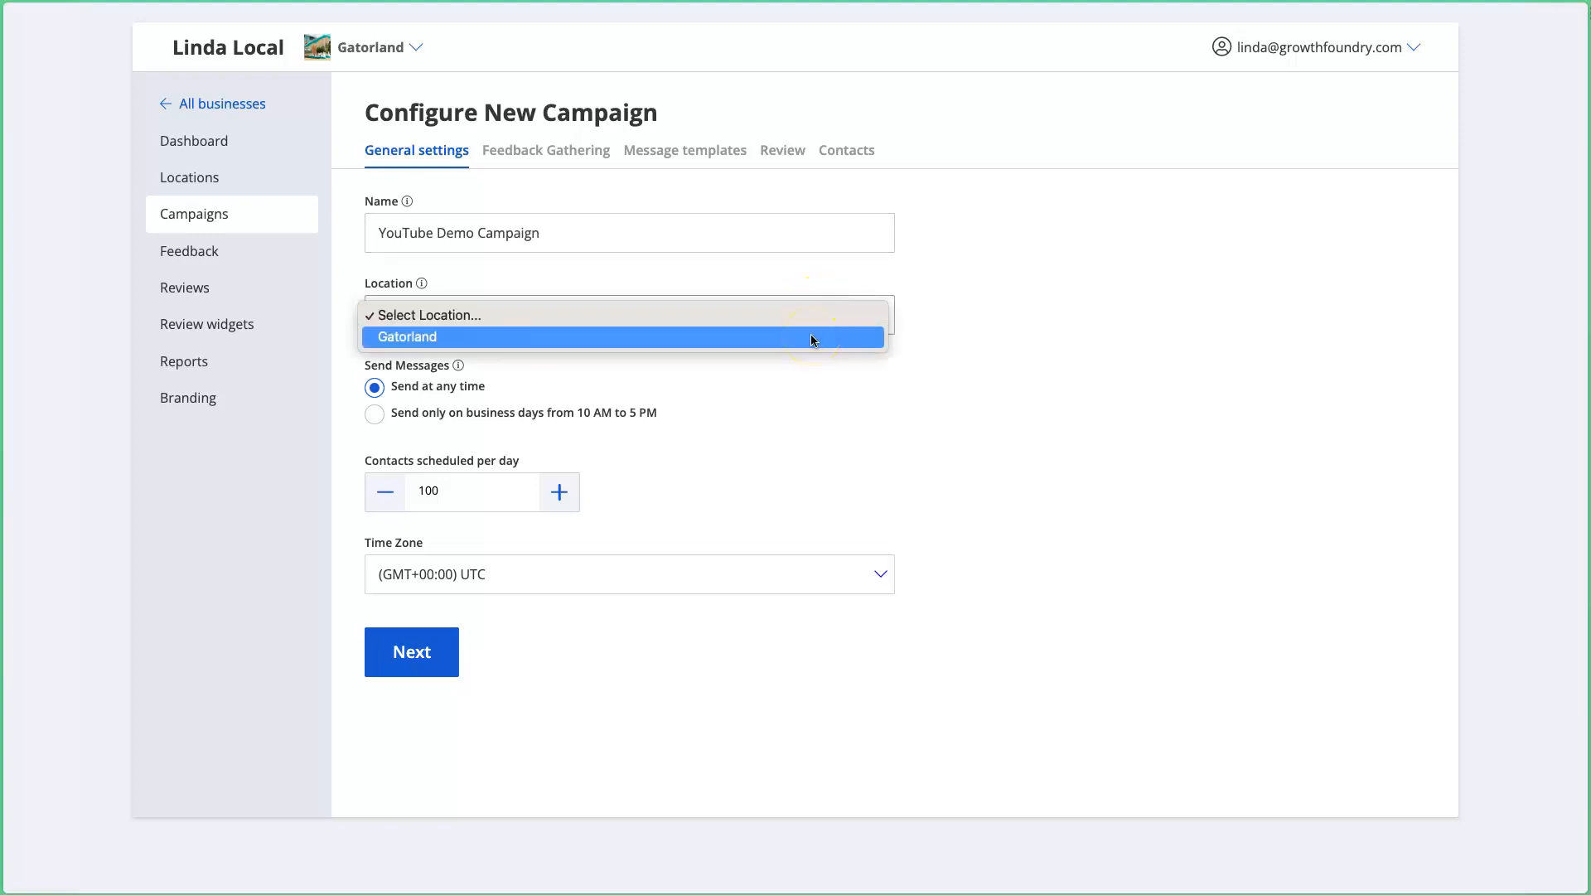
click(810, 336)
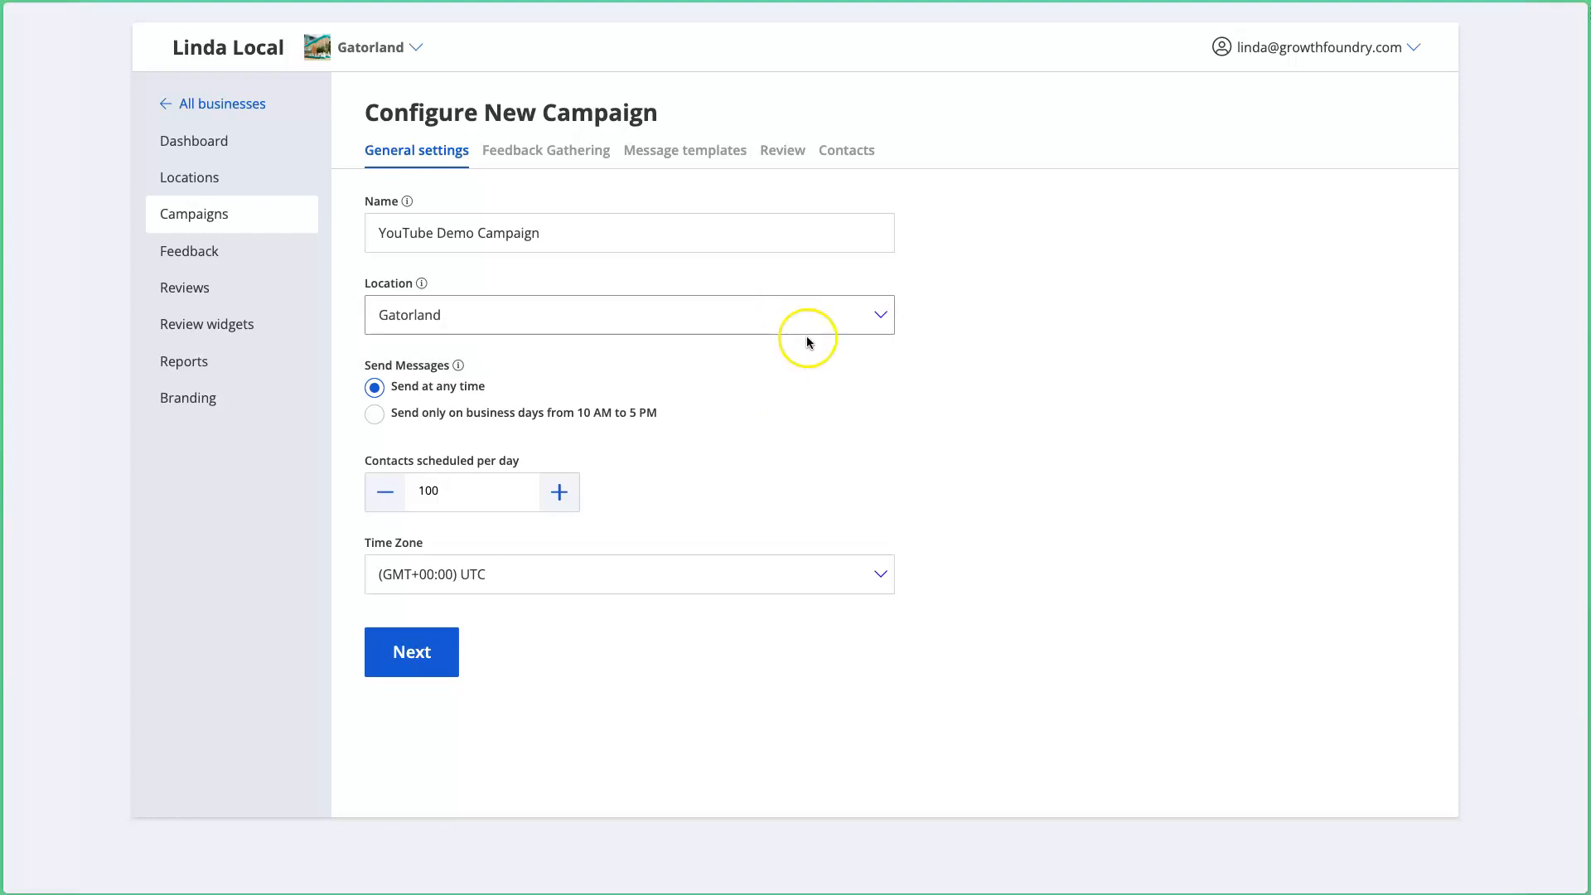
click(816, 320)
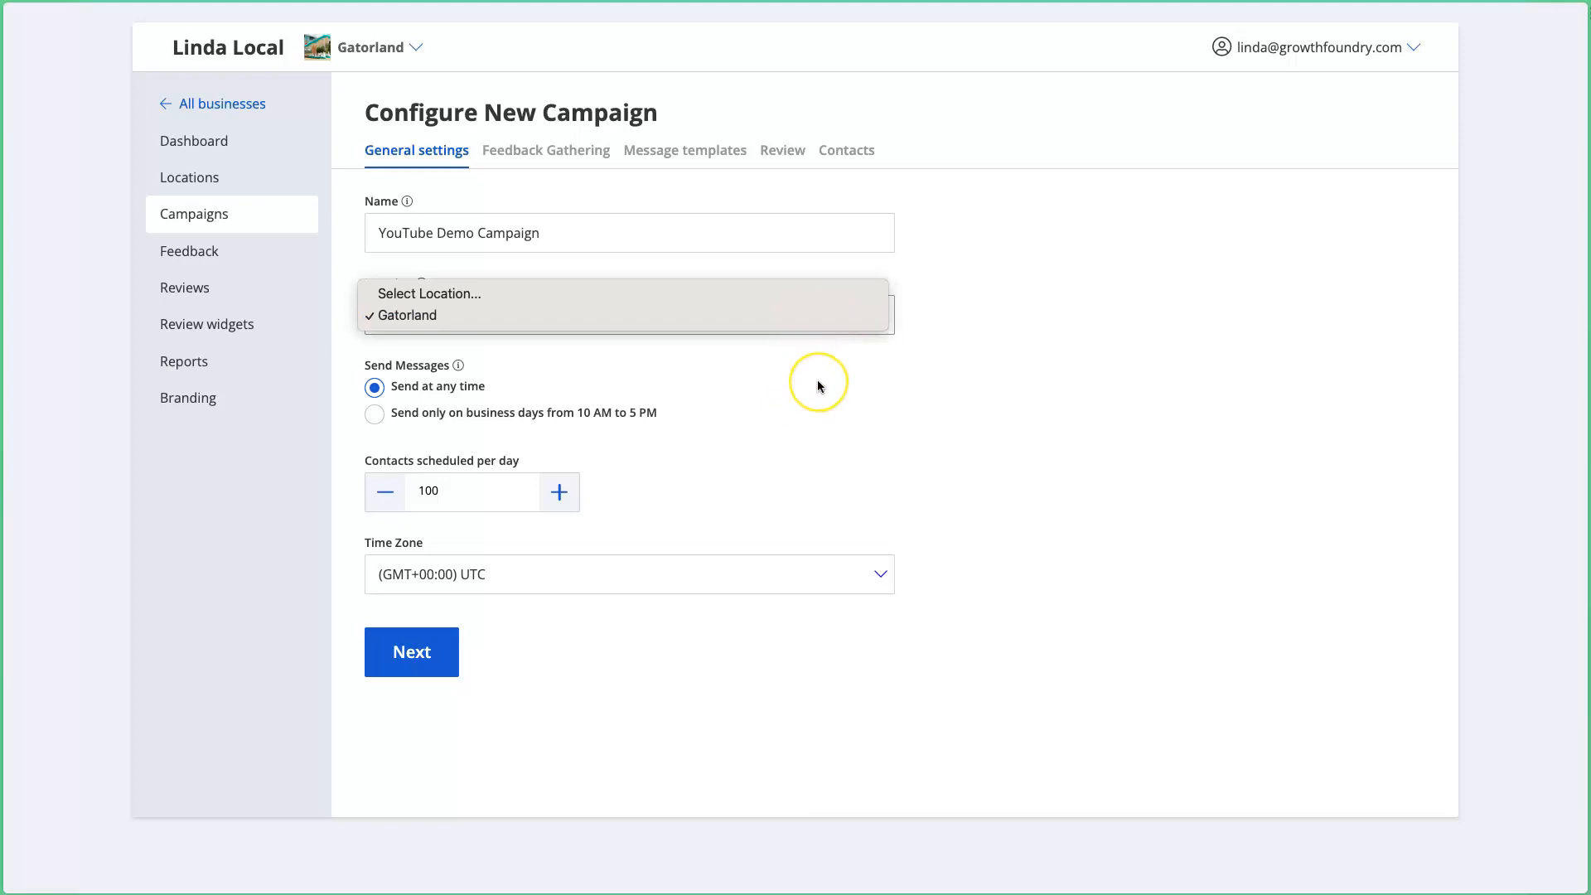
click(817, 379)
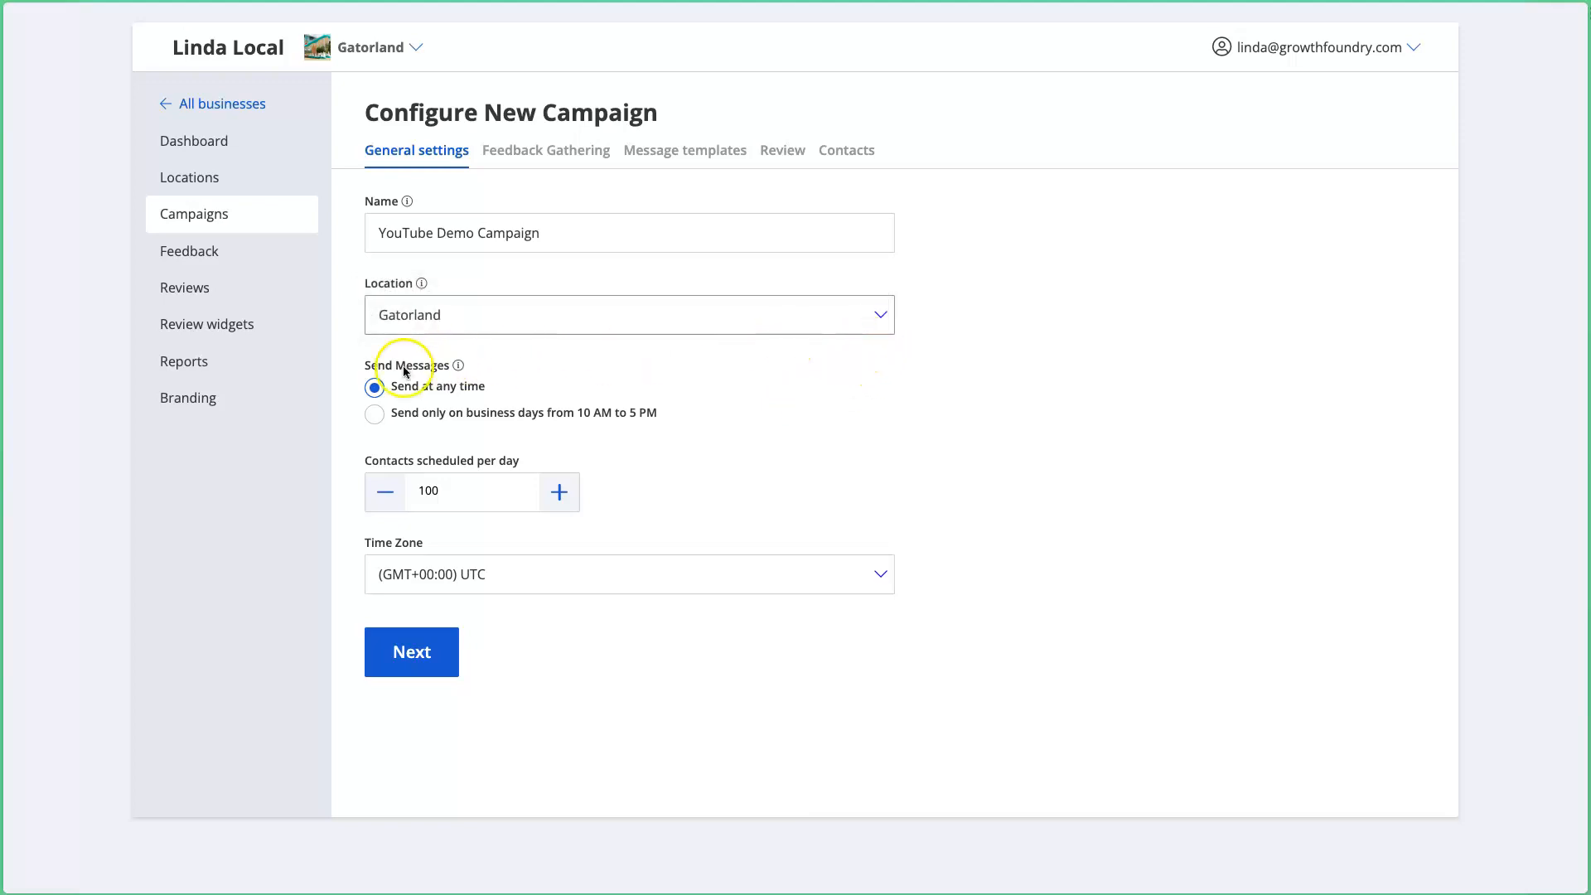
drag(351, 358, 726, 426)
click(728, 426)
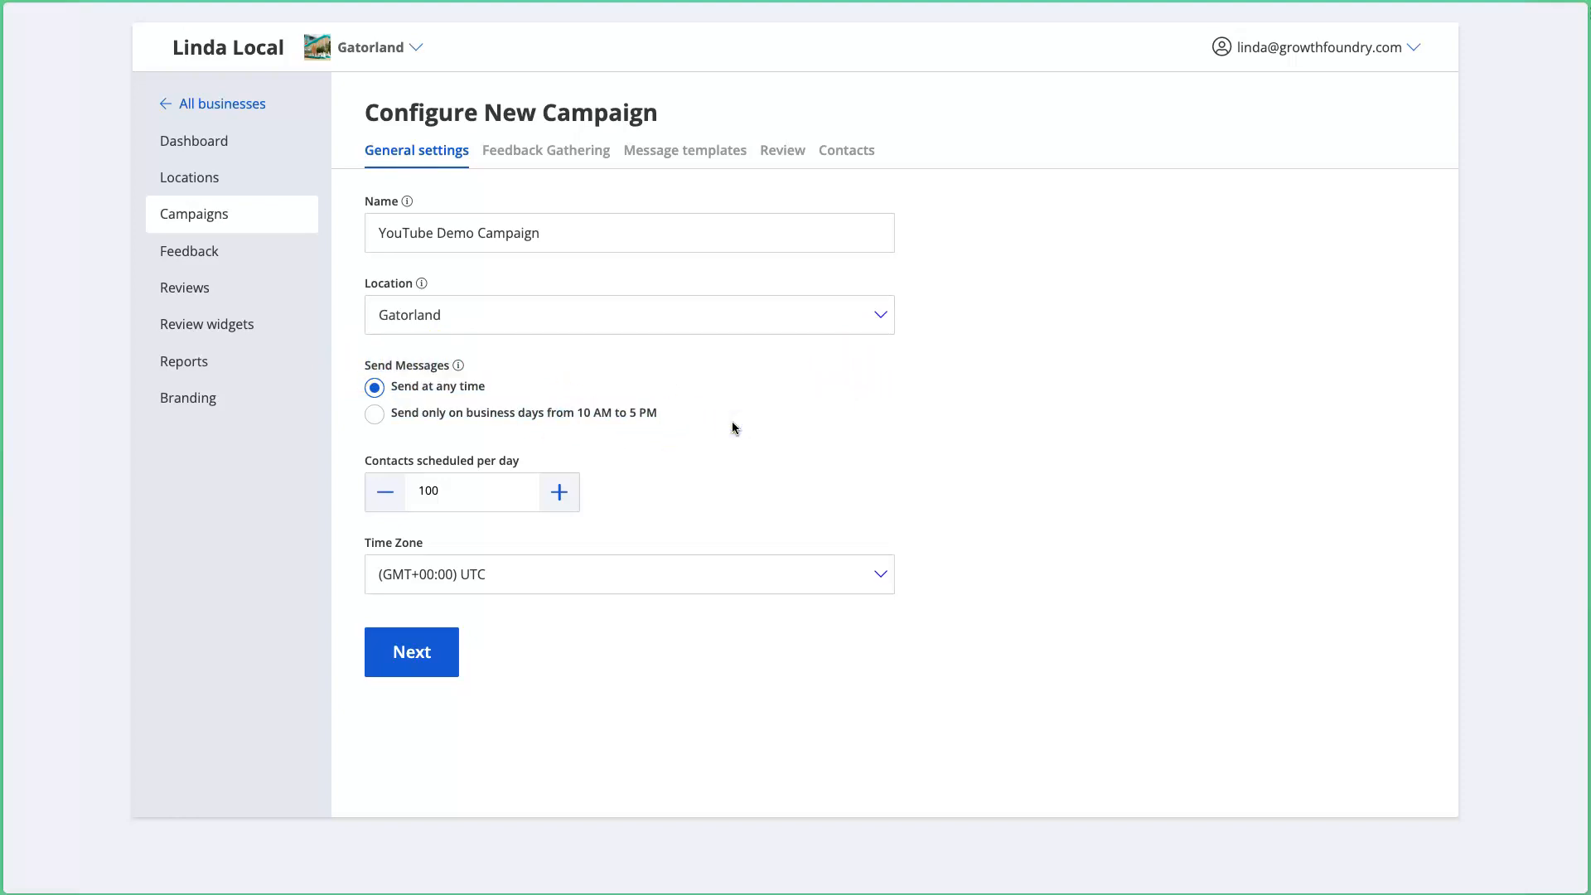
drag(558, 412, 688, 410)
click(692, 412)
Step: Choose business-days-only sending, (GMT-04:00) Eastern Time, and 25 contacts per day
click(376, 416)
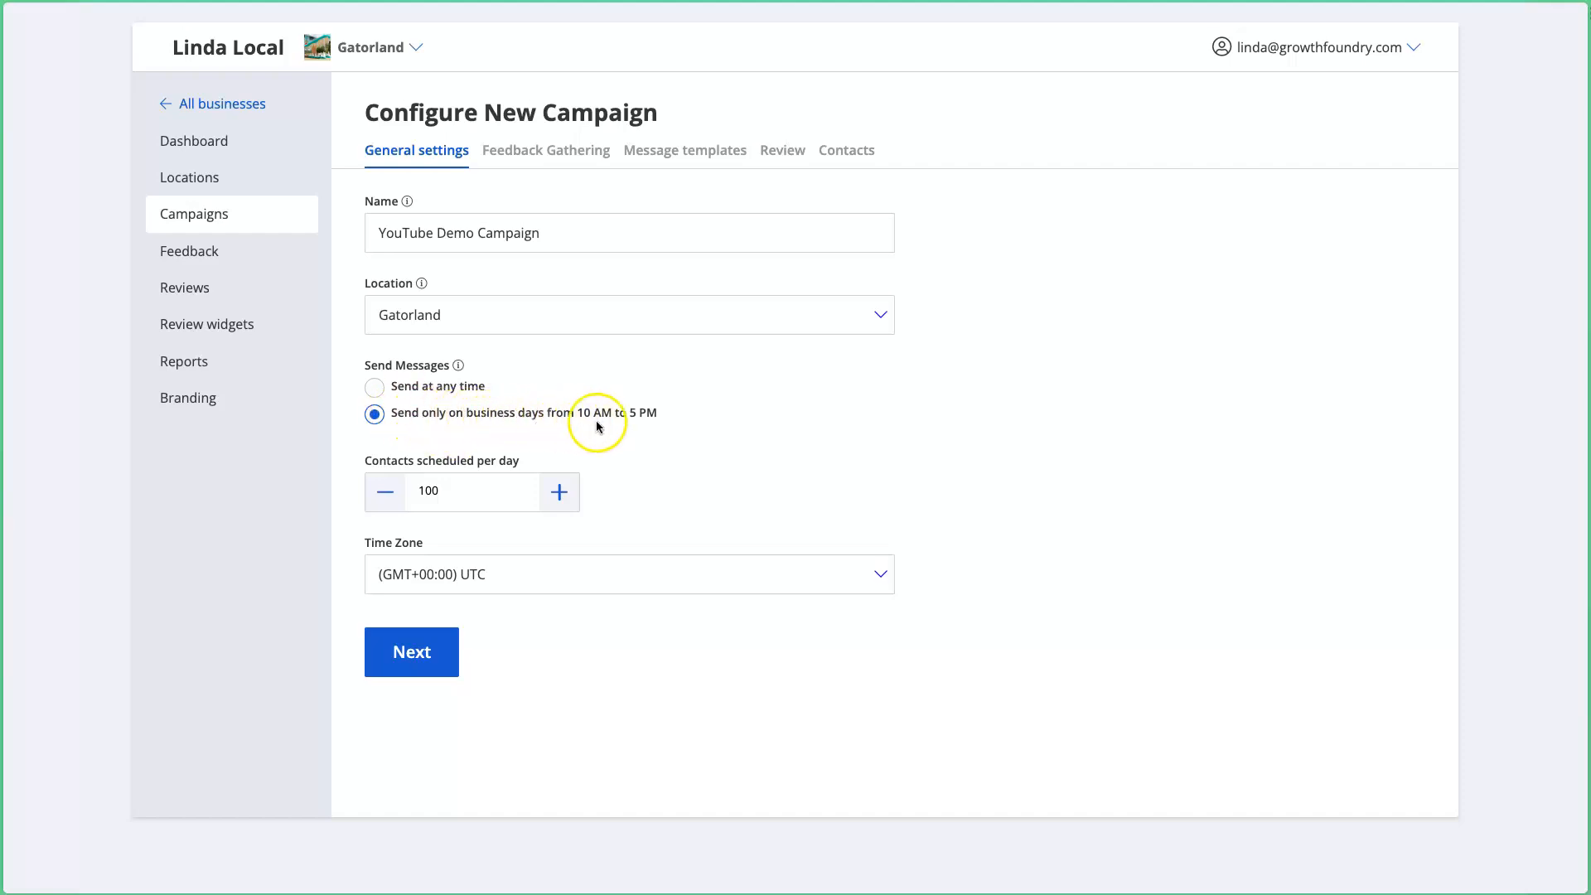
click(655, 580)
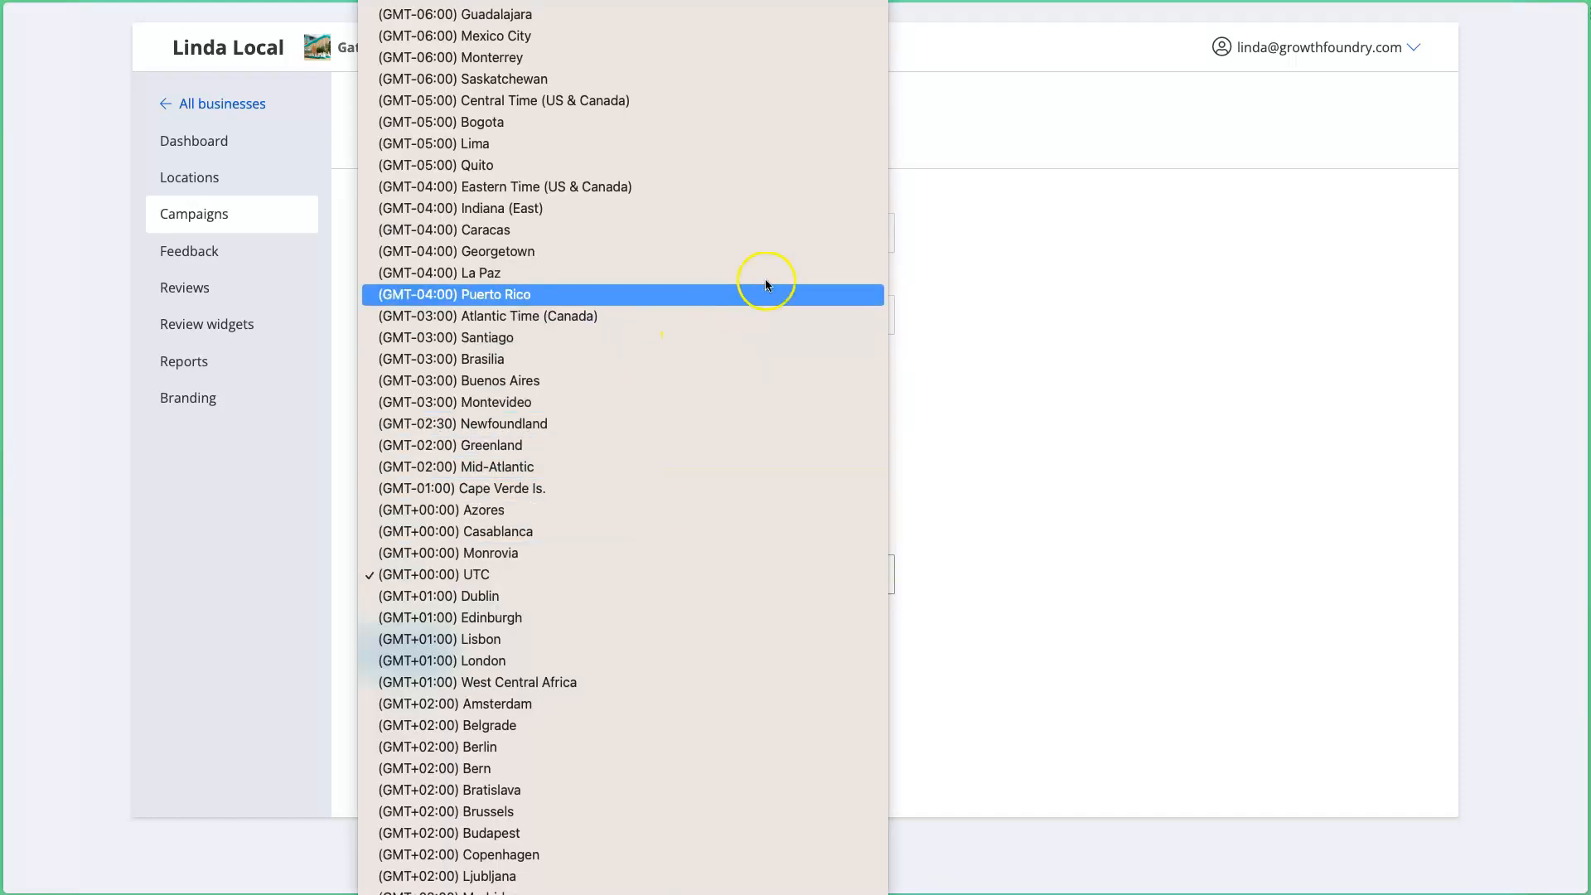
click(798, 188)
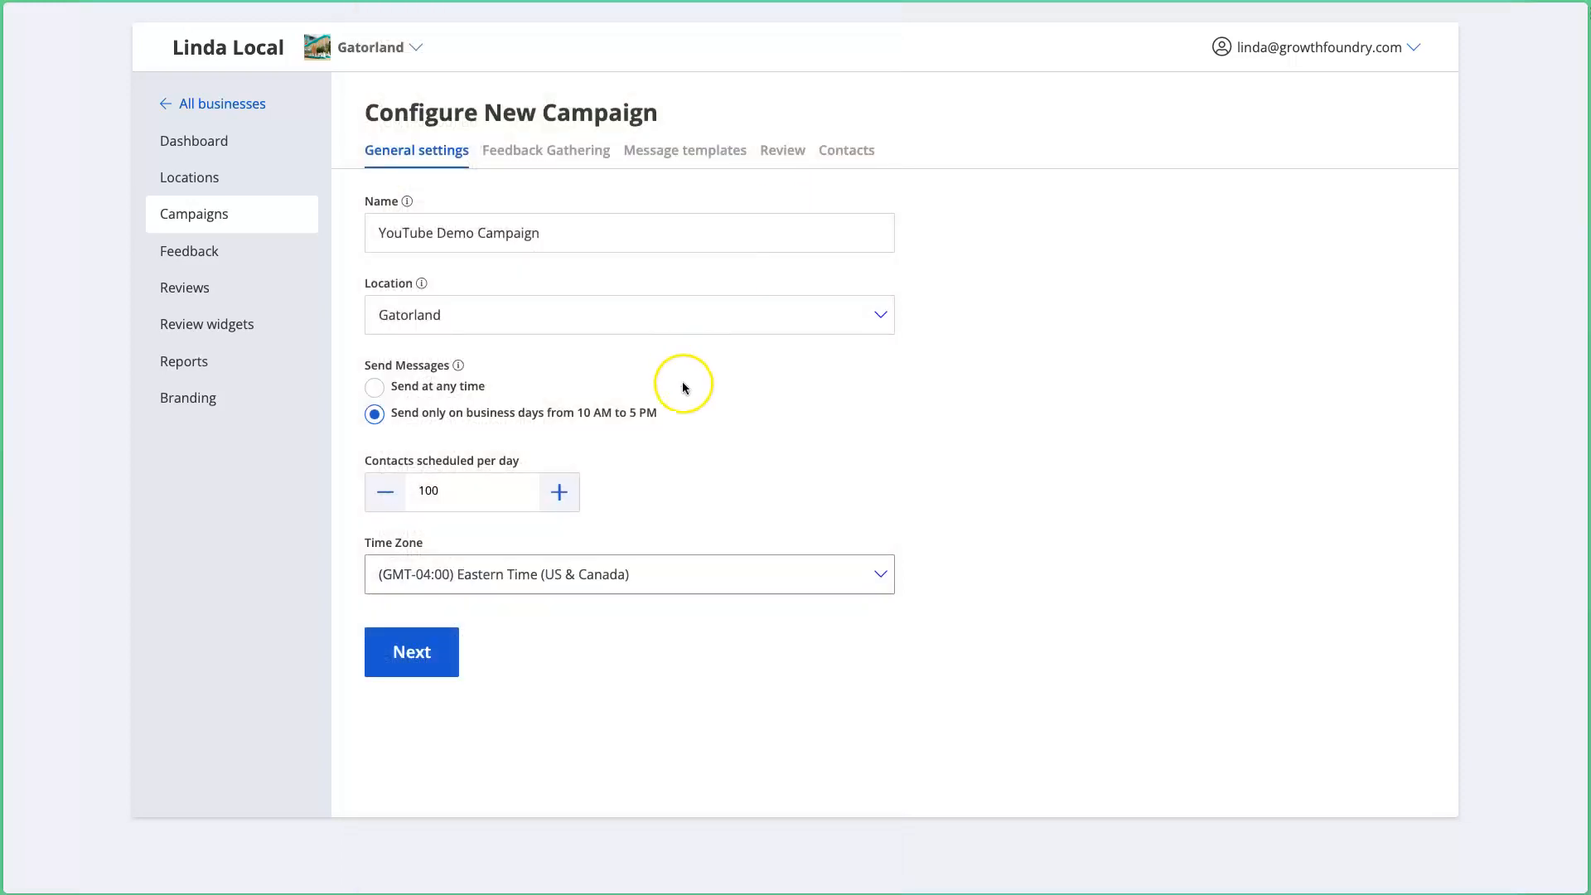
double_click(431, 491)
click(625, 420)
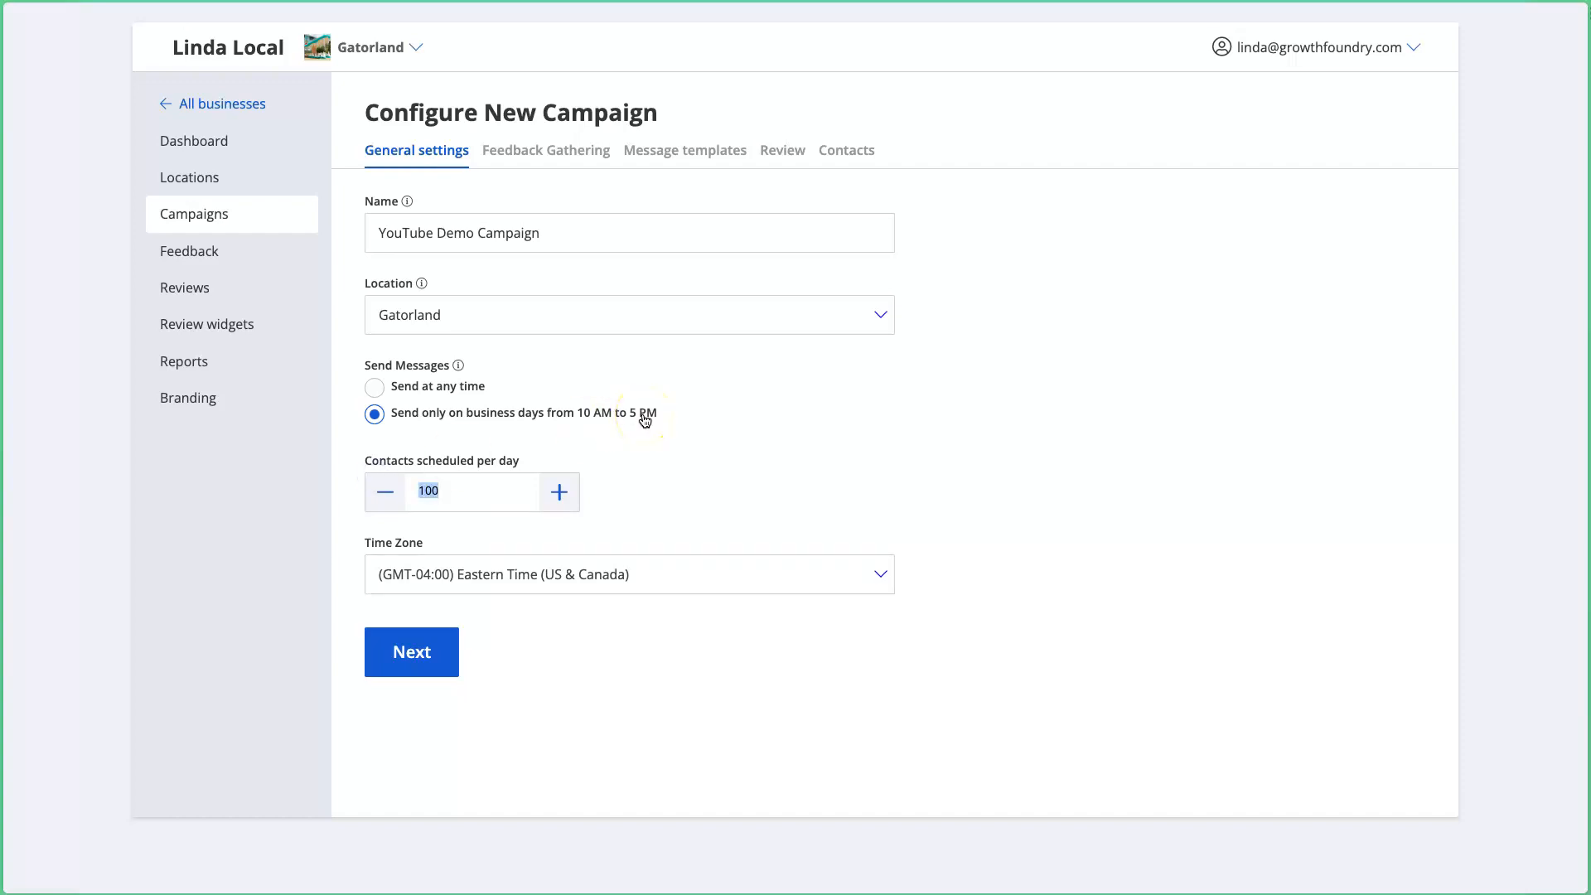
text(25)
drag(405, 482, 432, 491)
click(491, 500)
Step: Continue from General settings to the Feedback Gathering step
click(537, 757)
click(412, 652)
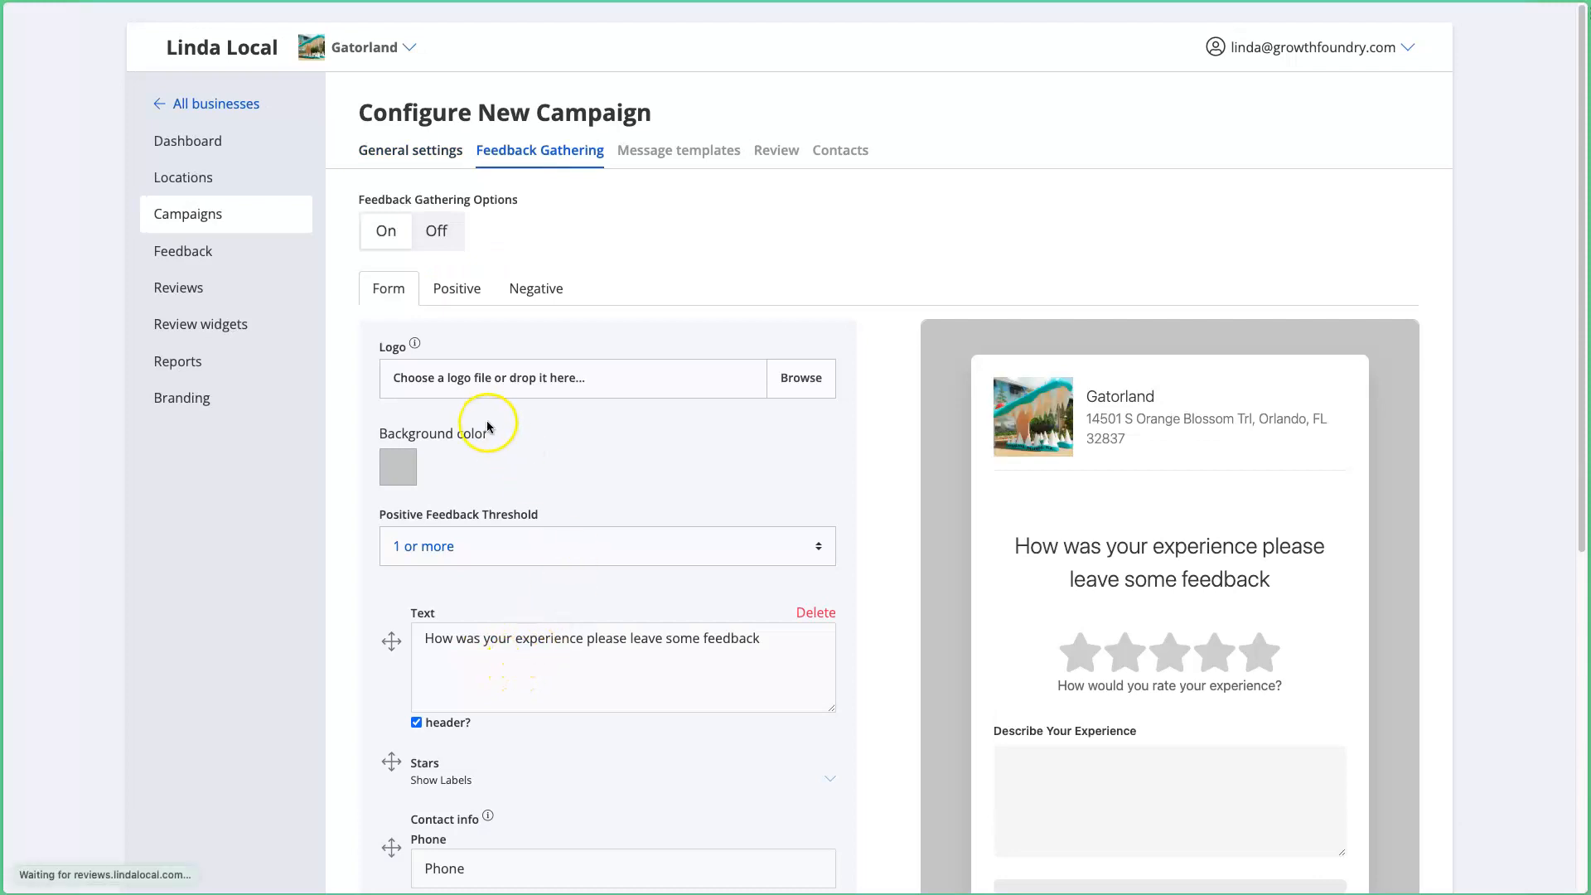
scroll(393, 329, down, 5)
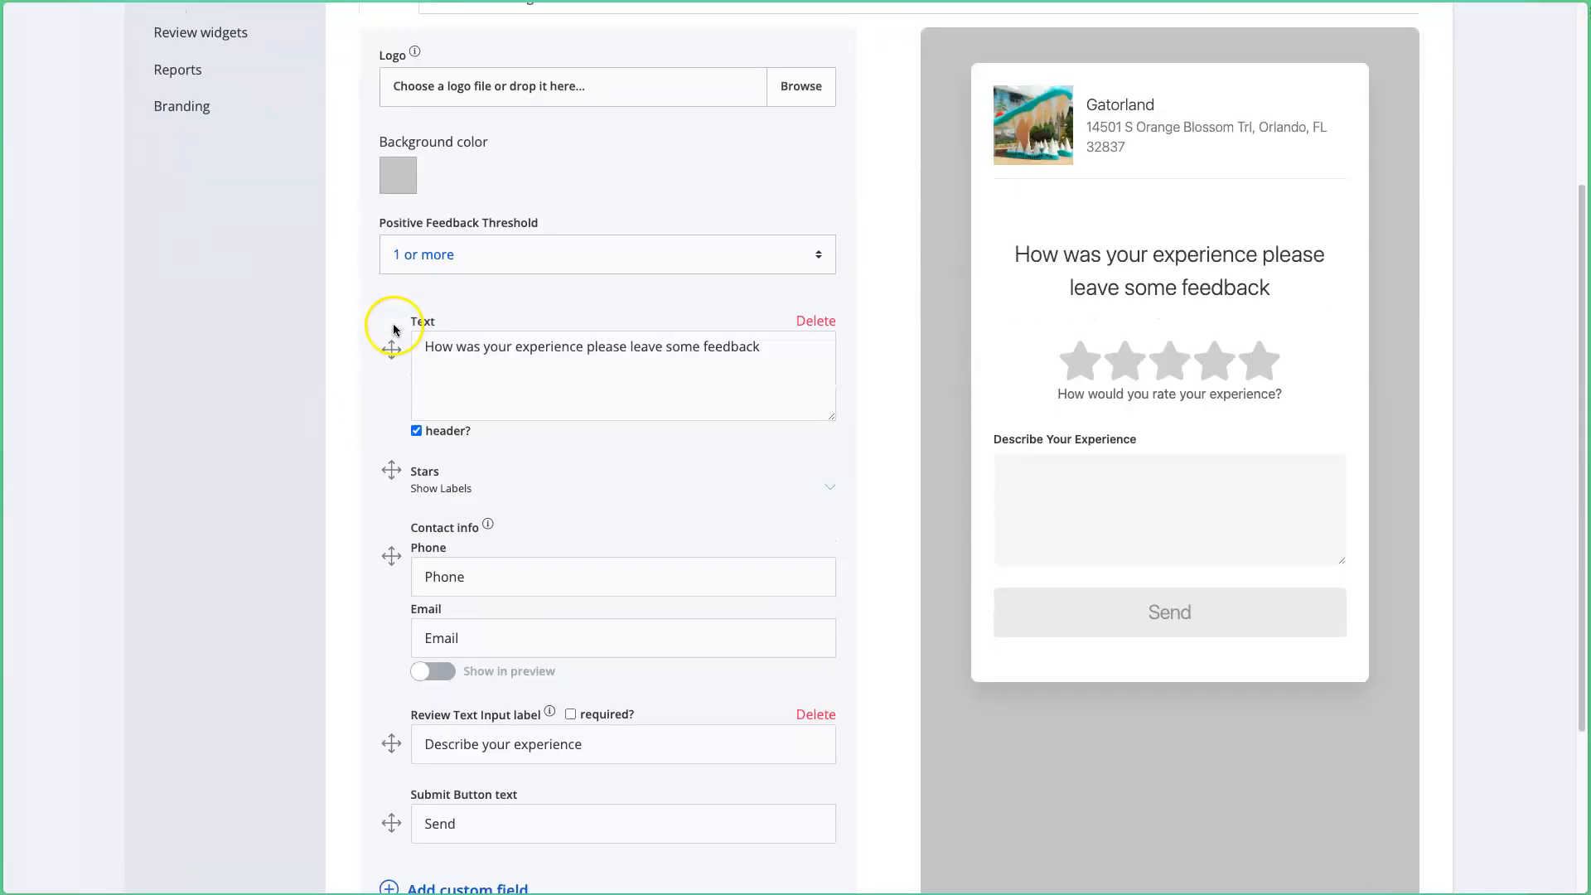
scroll(392, 325, up, 1)
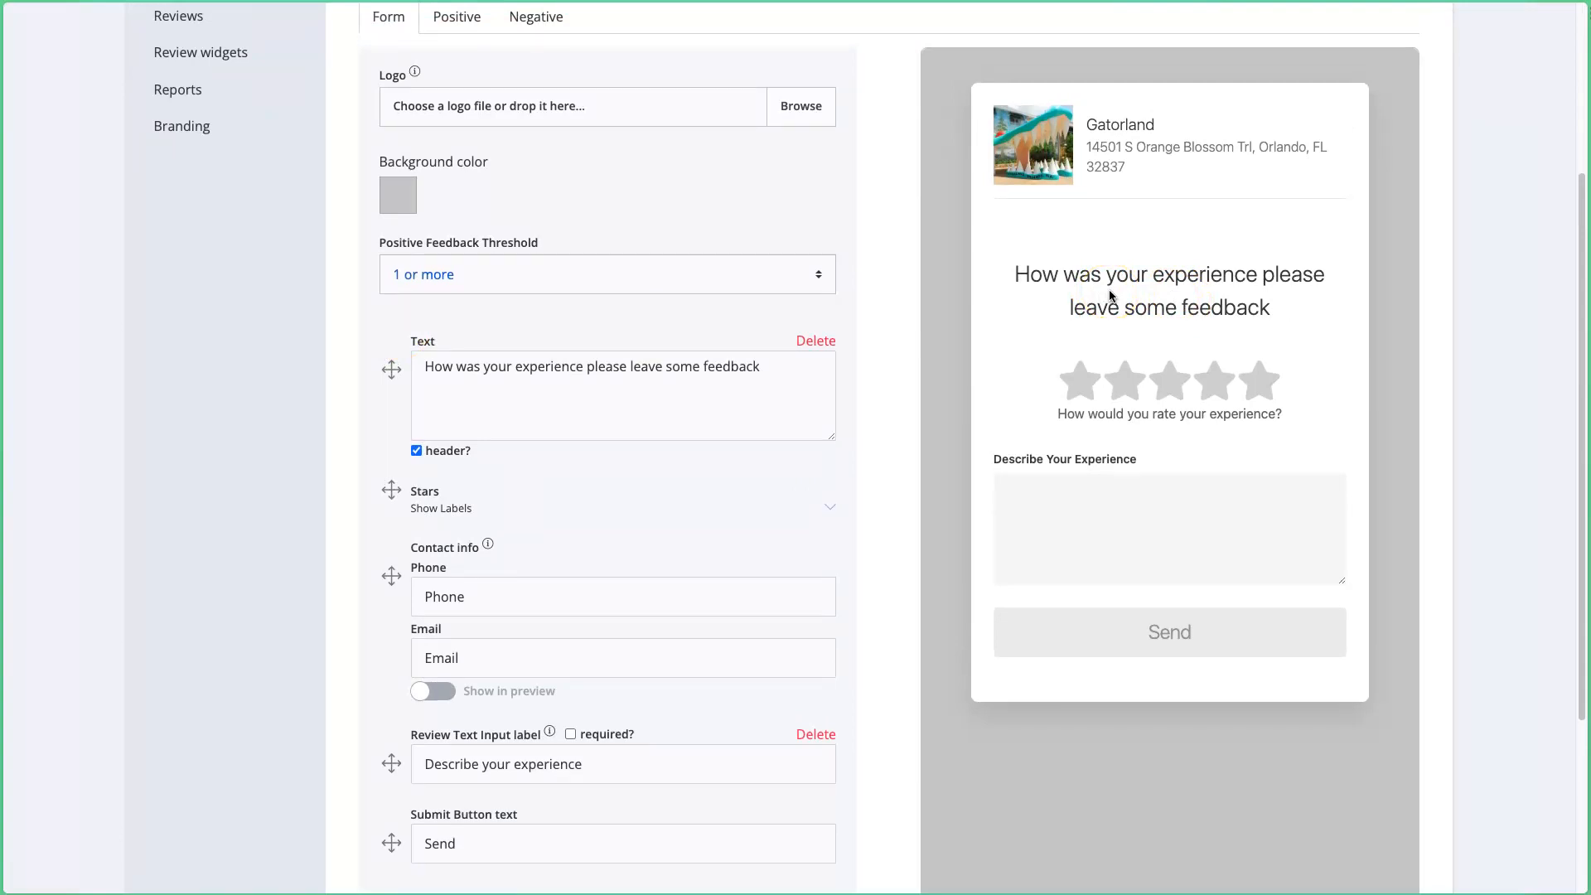
Step: Edit the heading text to 'How was your experience? Please leave some feedback.'
drag(1013, 273, 1282, 340)
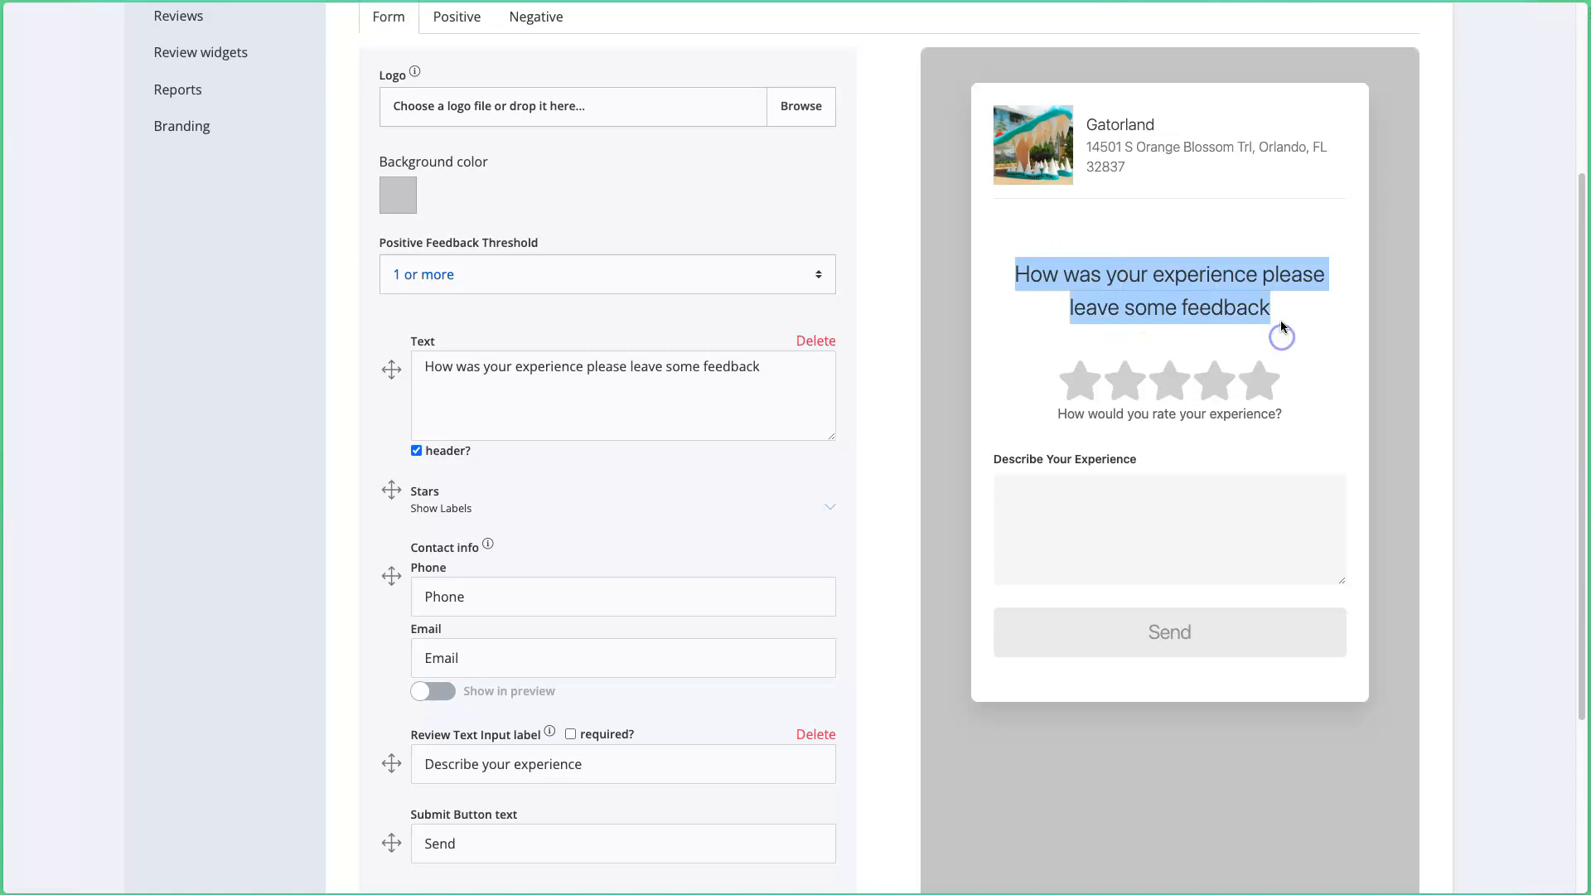
click(1282, 324)
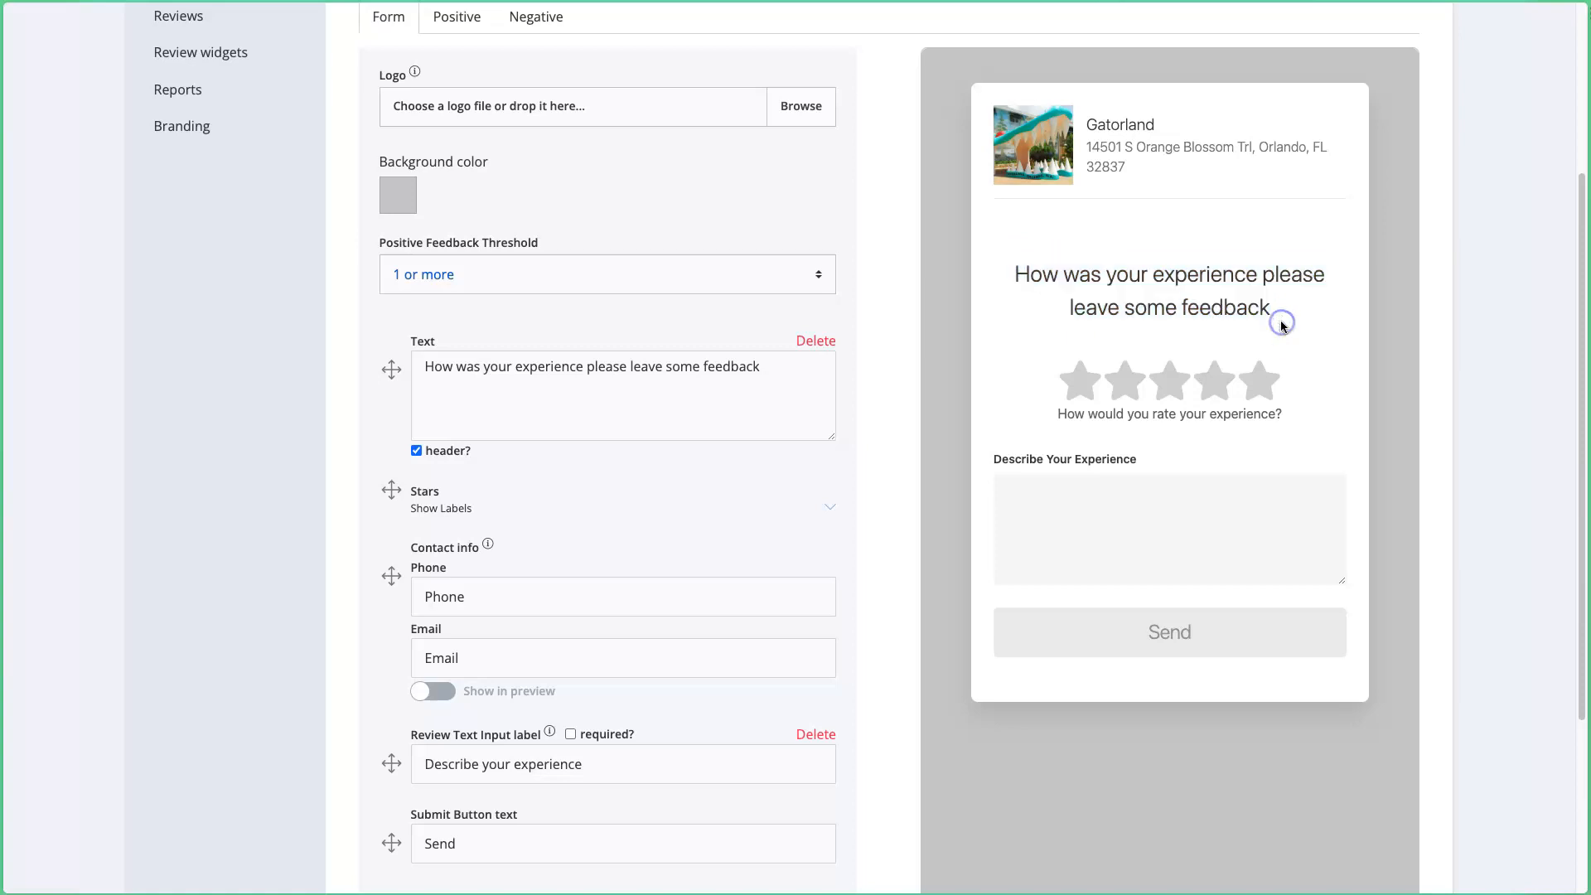
click(585, 366)
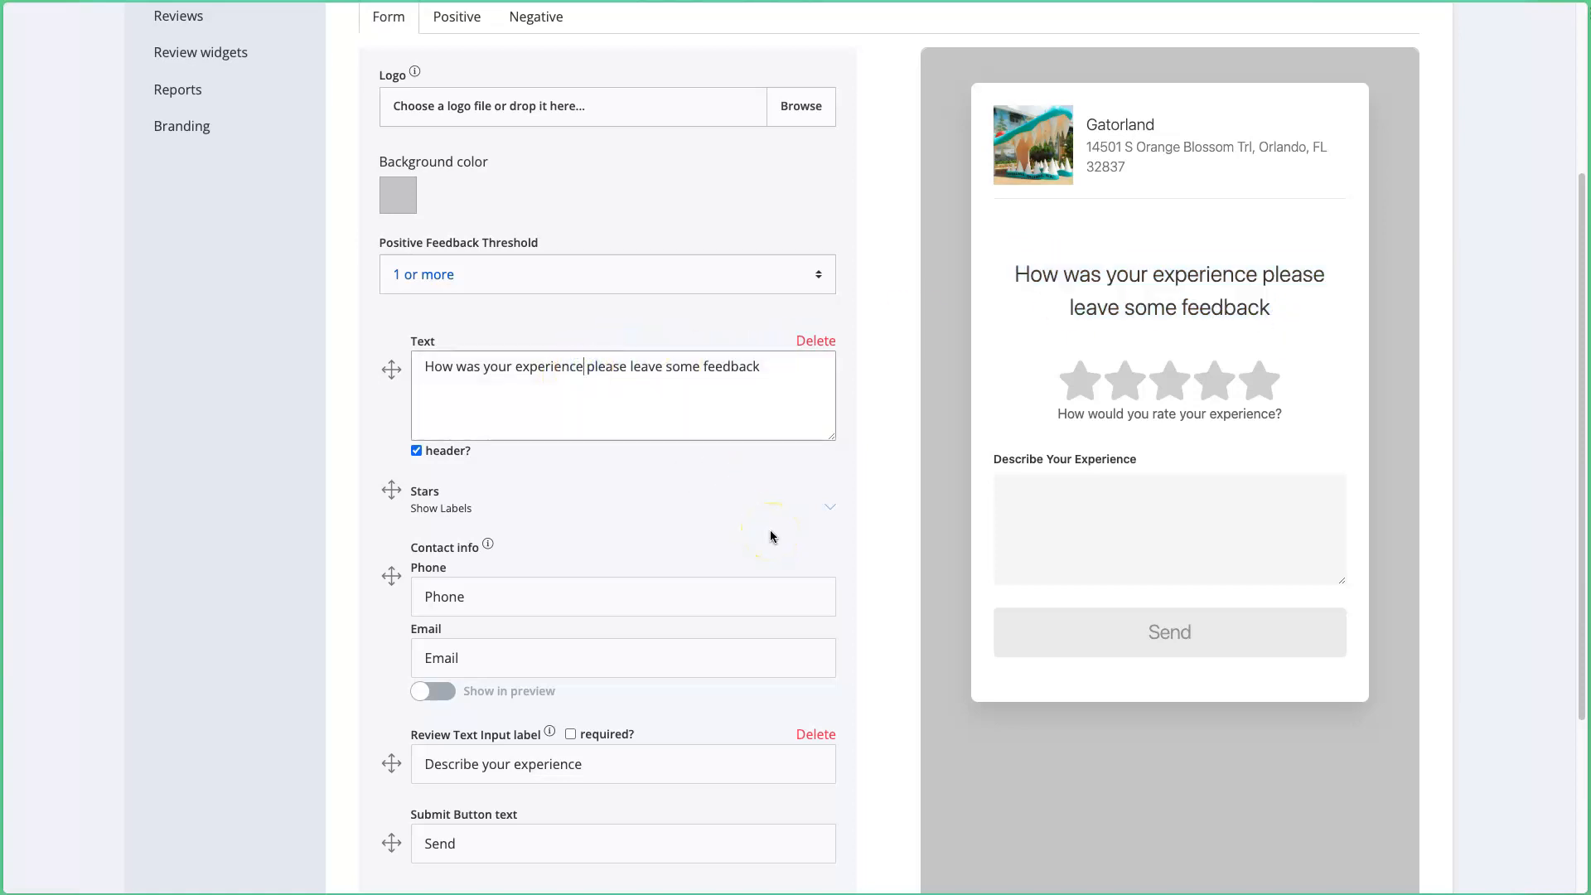
text(?)
key(shift+Right)
text(P)
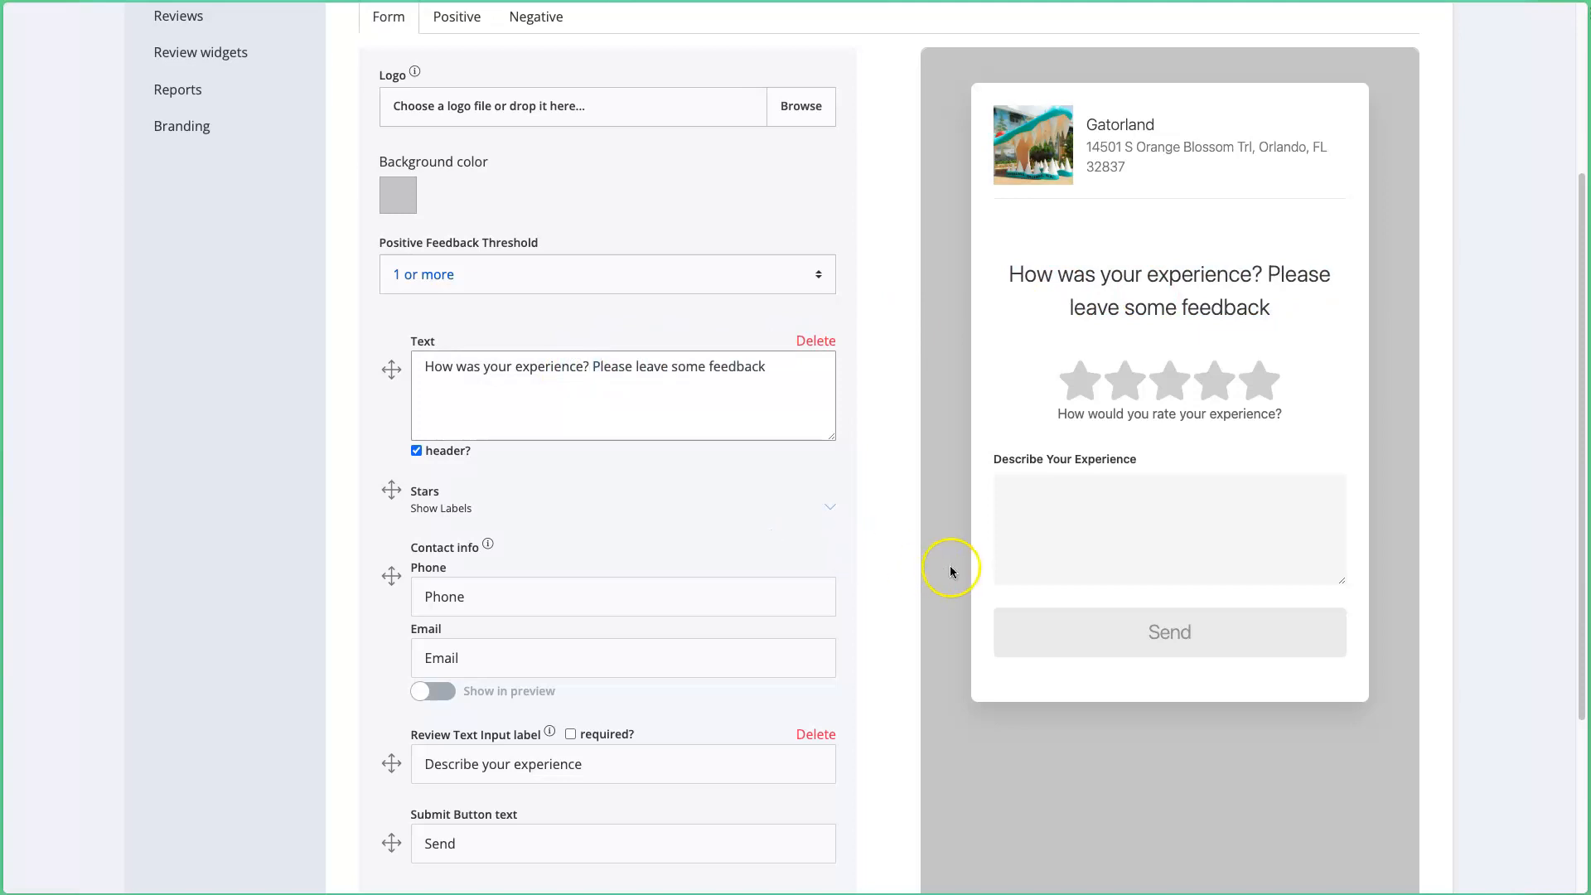
click(803, 401)
text(.)
double_click(1148, 297)
triple_click(1149, 298)
click(1154, 297)
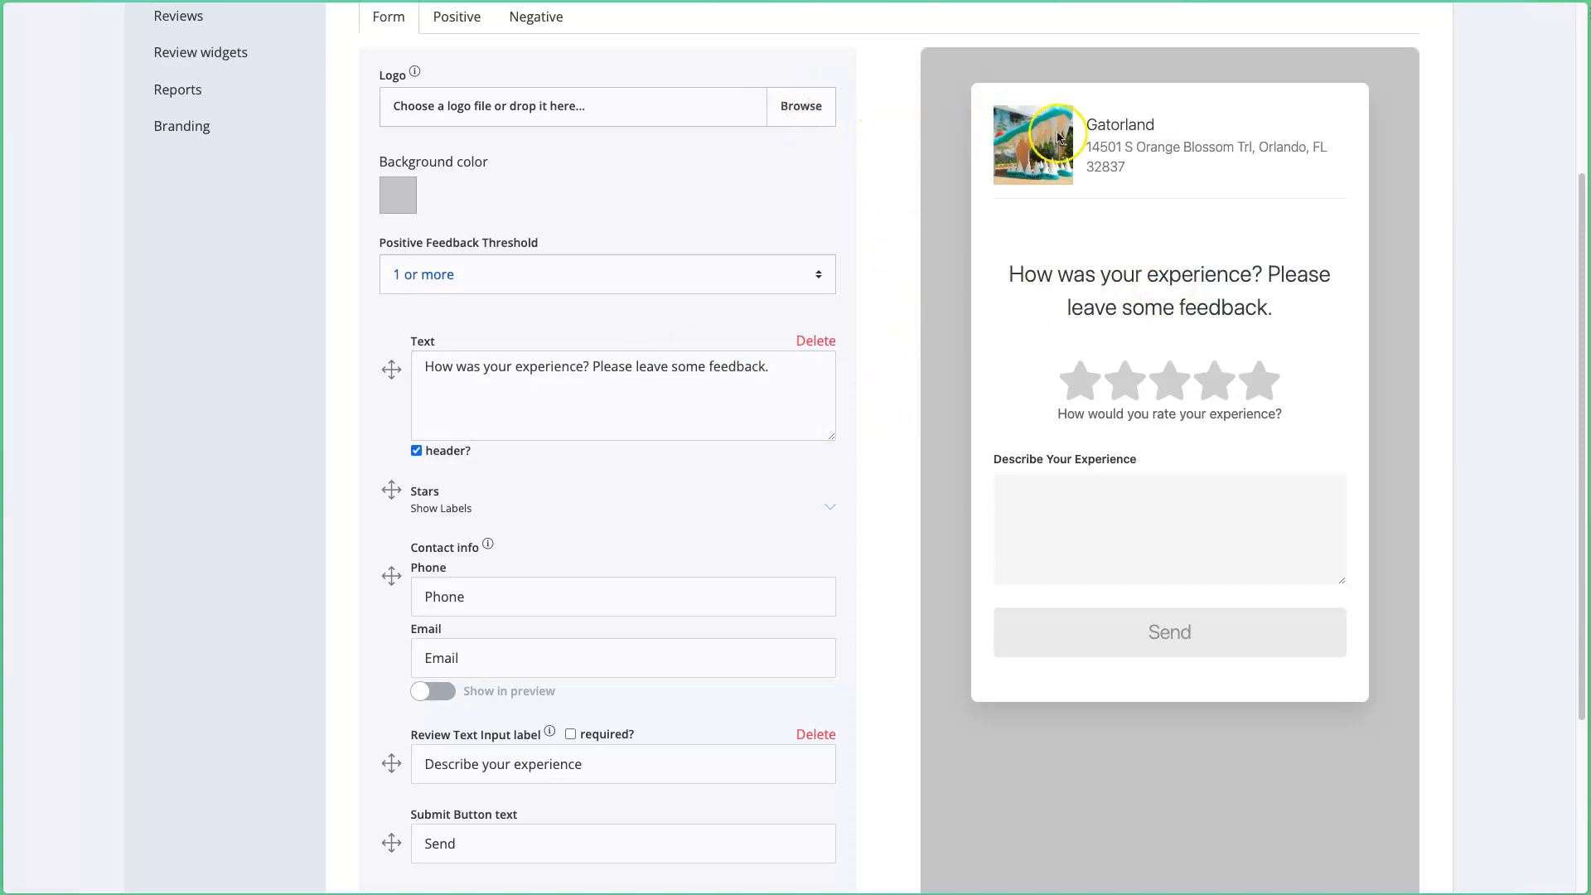
Step: Load gatorland-logo.jpeg from the Desktop as the feedback form logo
click(806, 107)
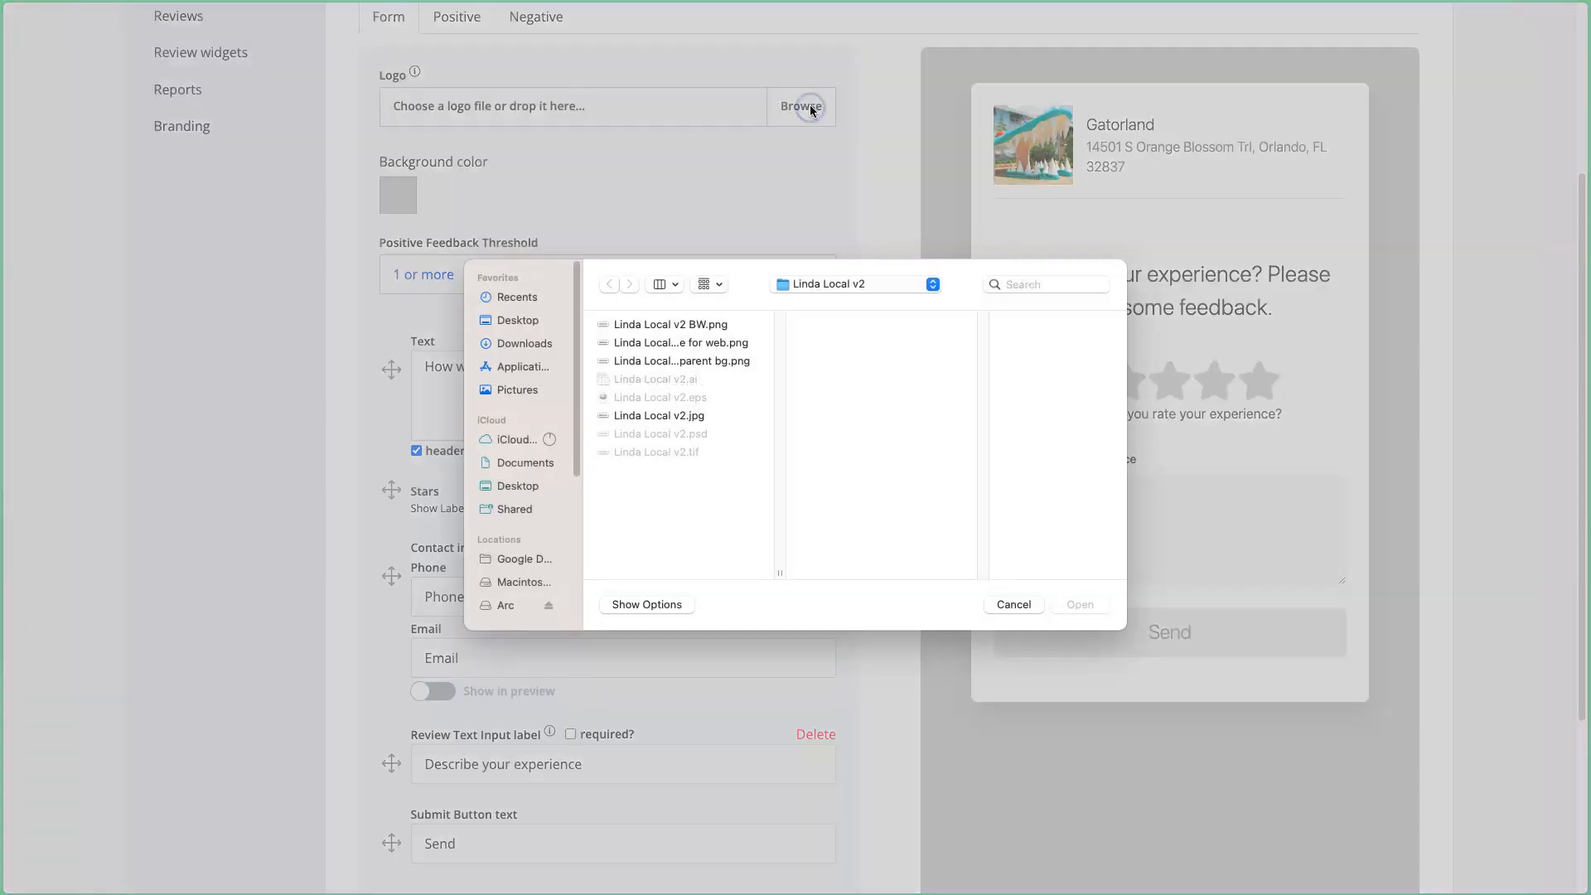
click(524, 327)
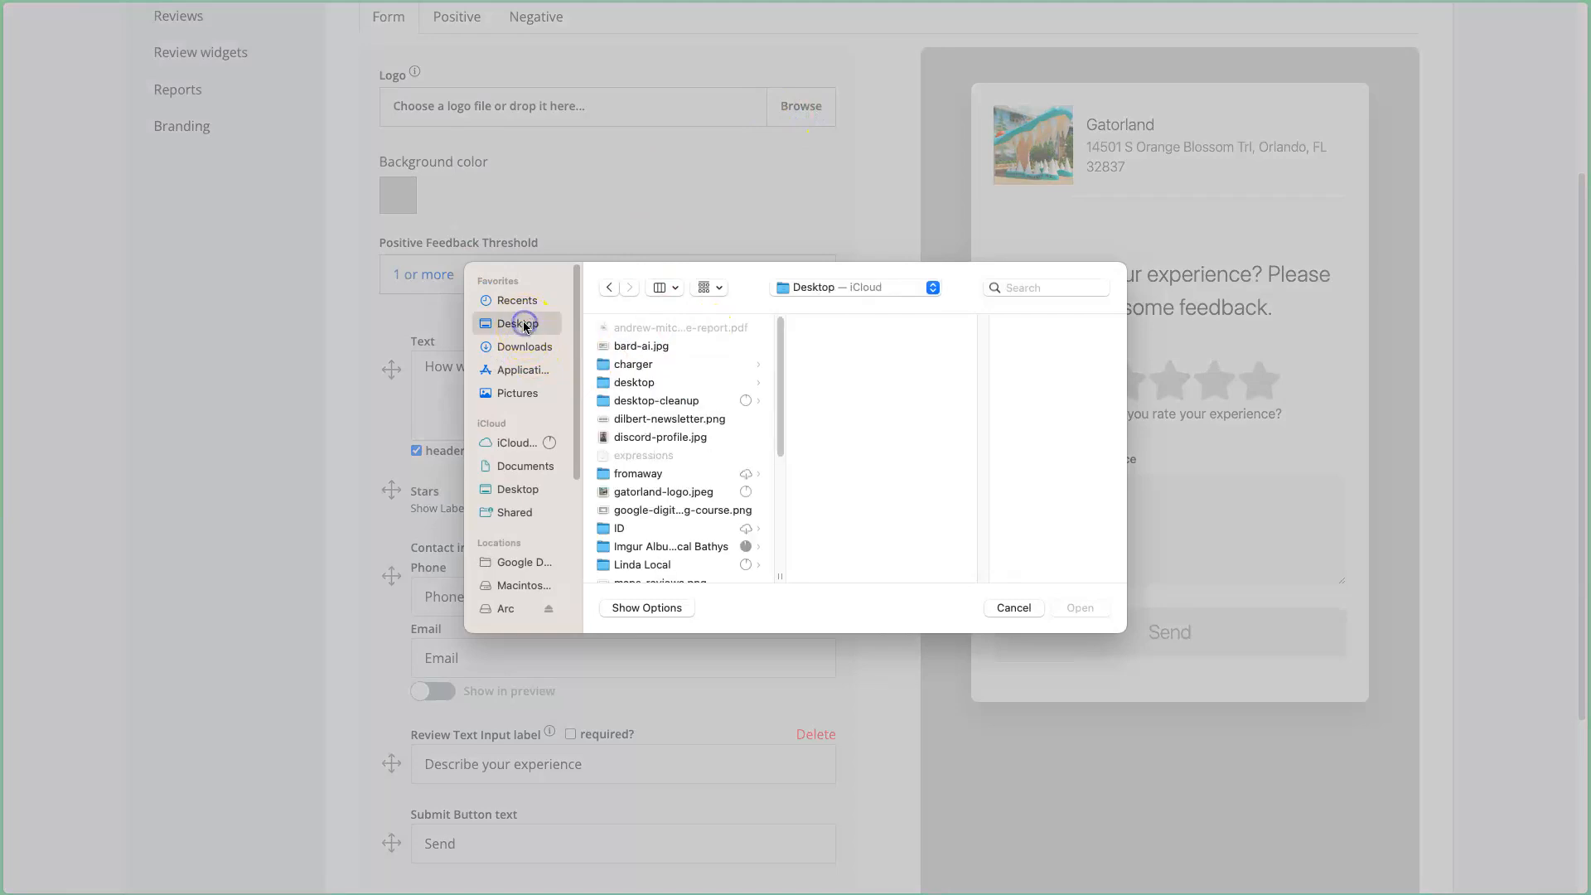
click(648, 492)
click(1080, 609)
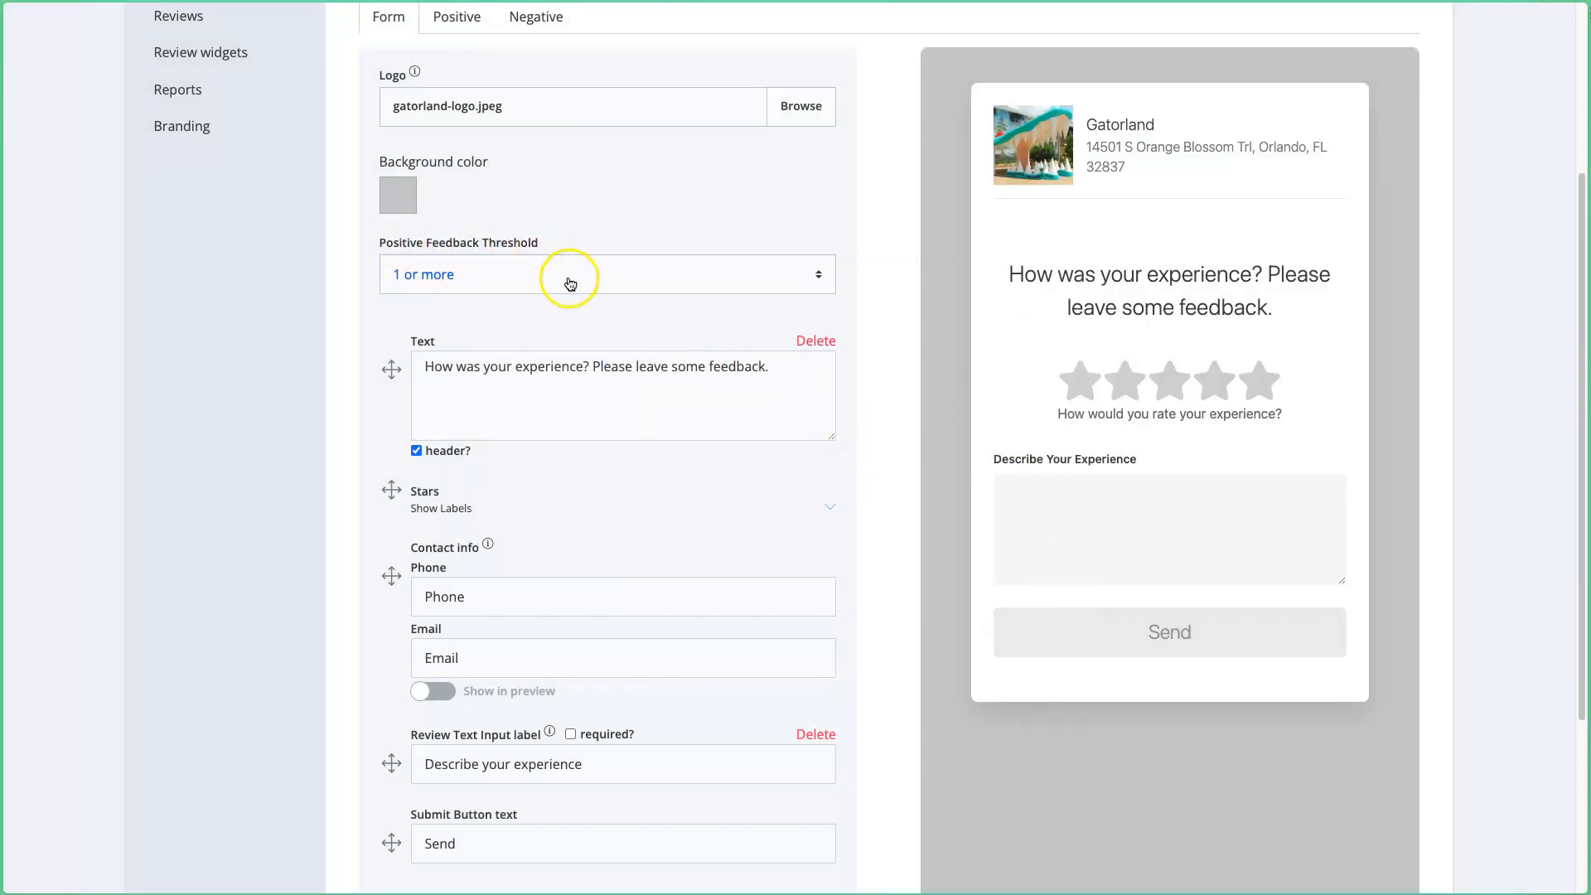
Step: Set the positive feedback threshold to 4 or more and view the Positive message
scroll(569, 231, up, 3)
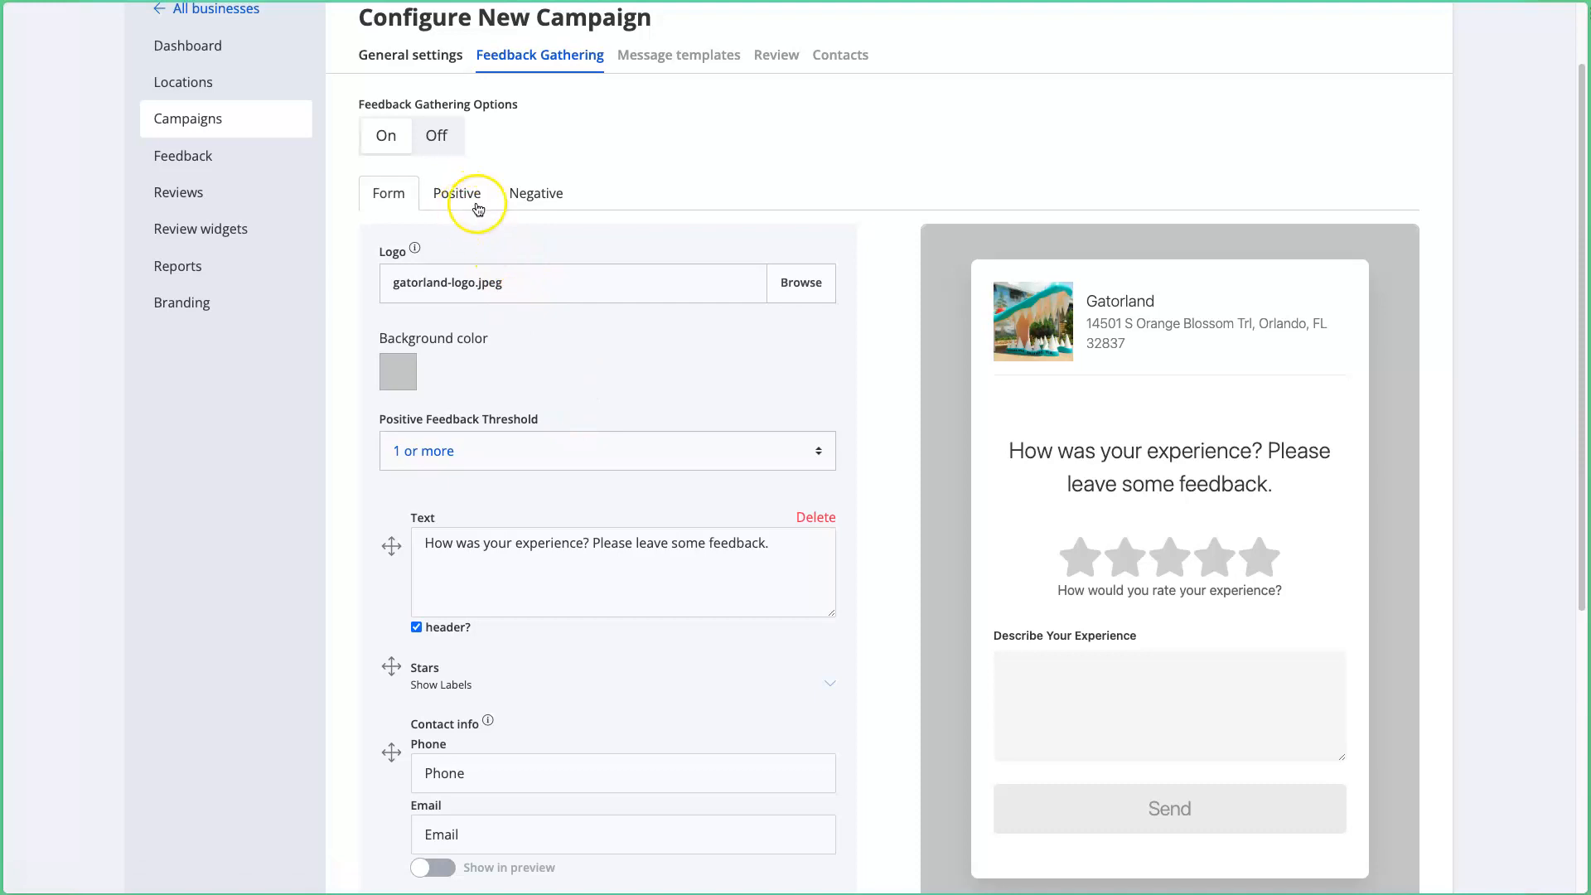
click(631, 458)
click(619, 517)
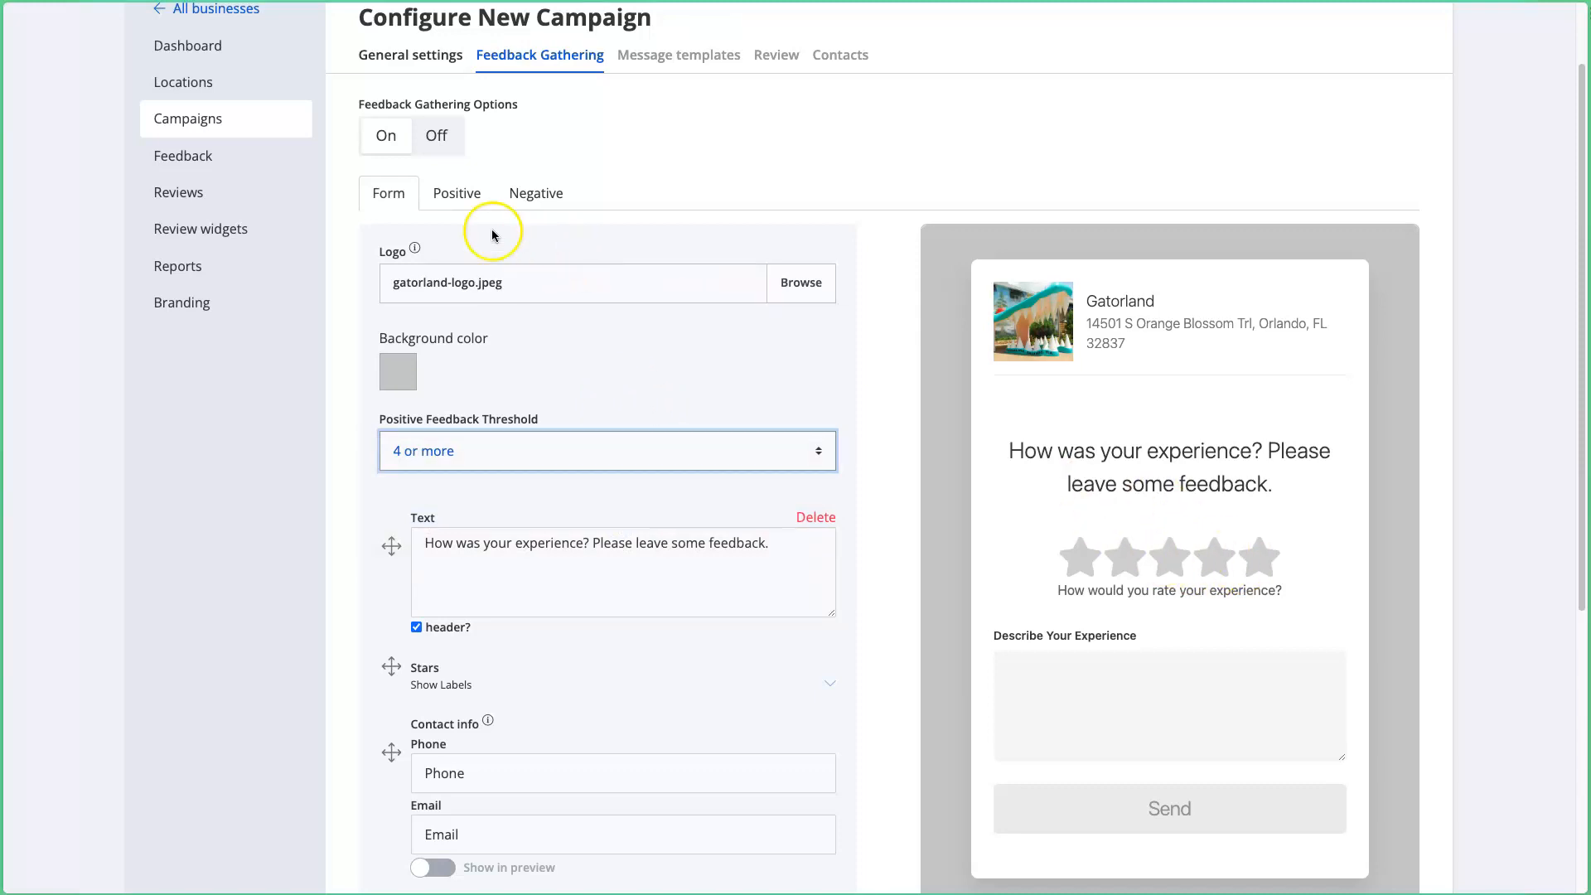
click(457, 201)
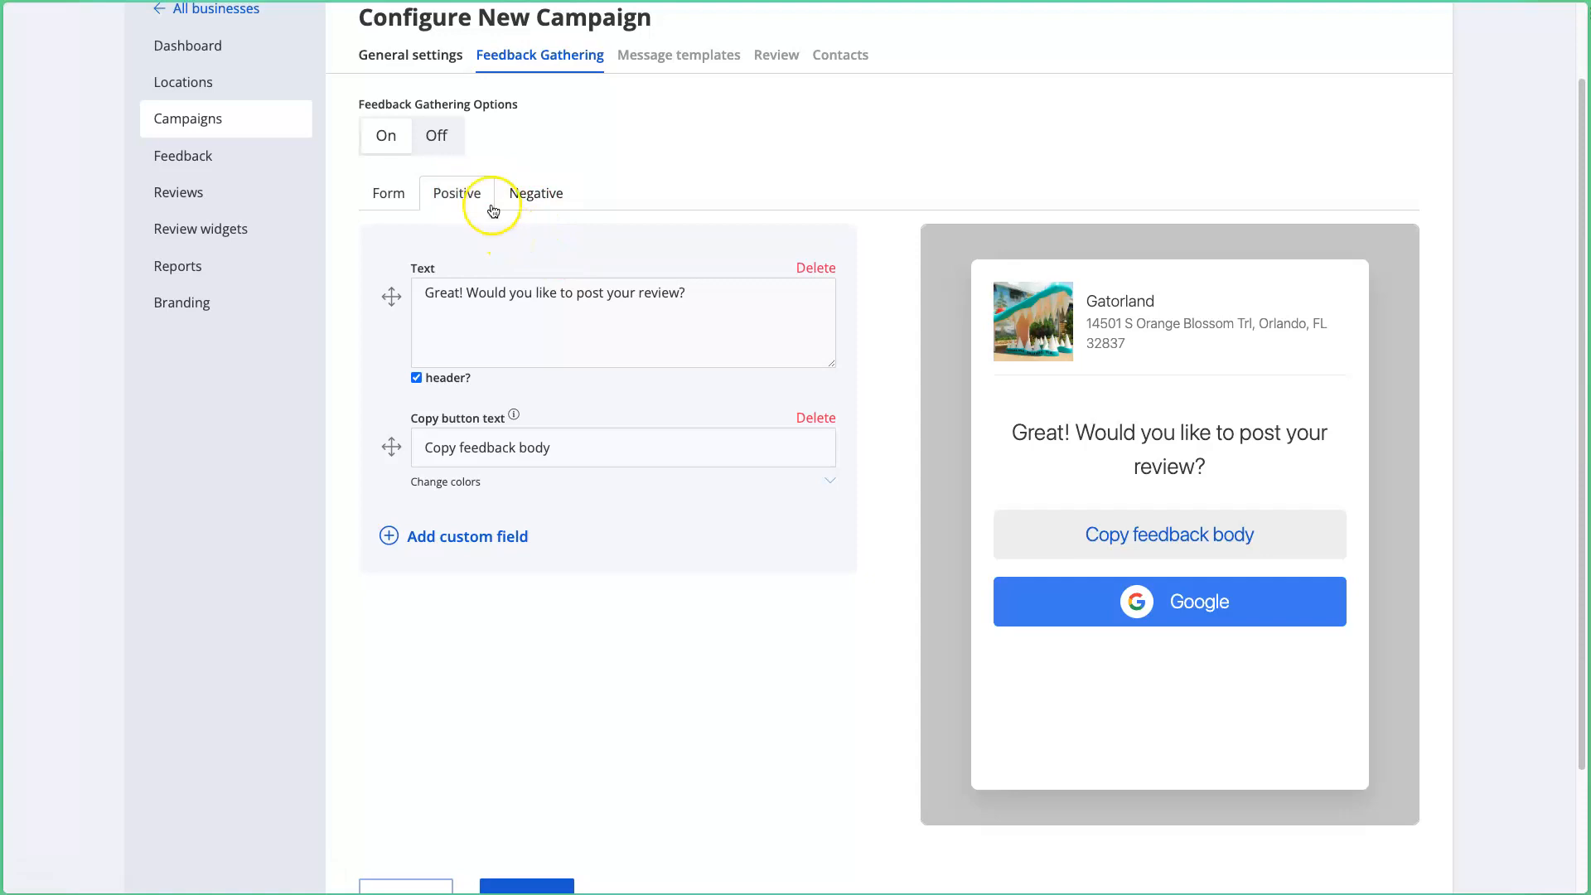
Step: Open the Negative message and review its thank-you and review-redirect text
click(541, 194)
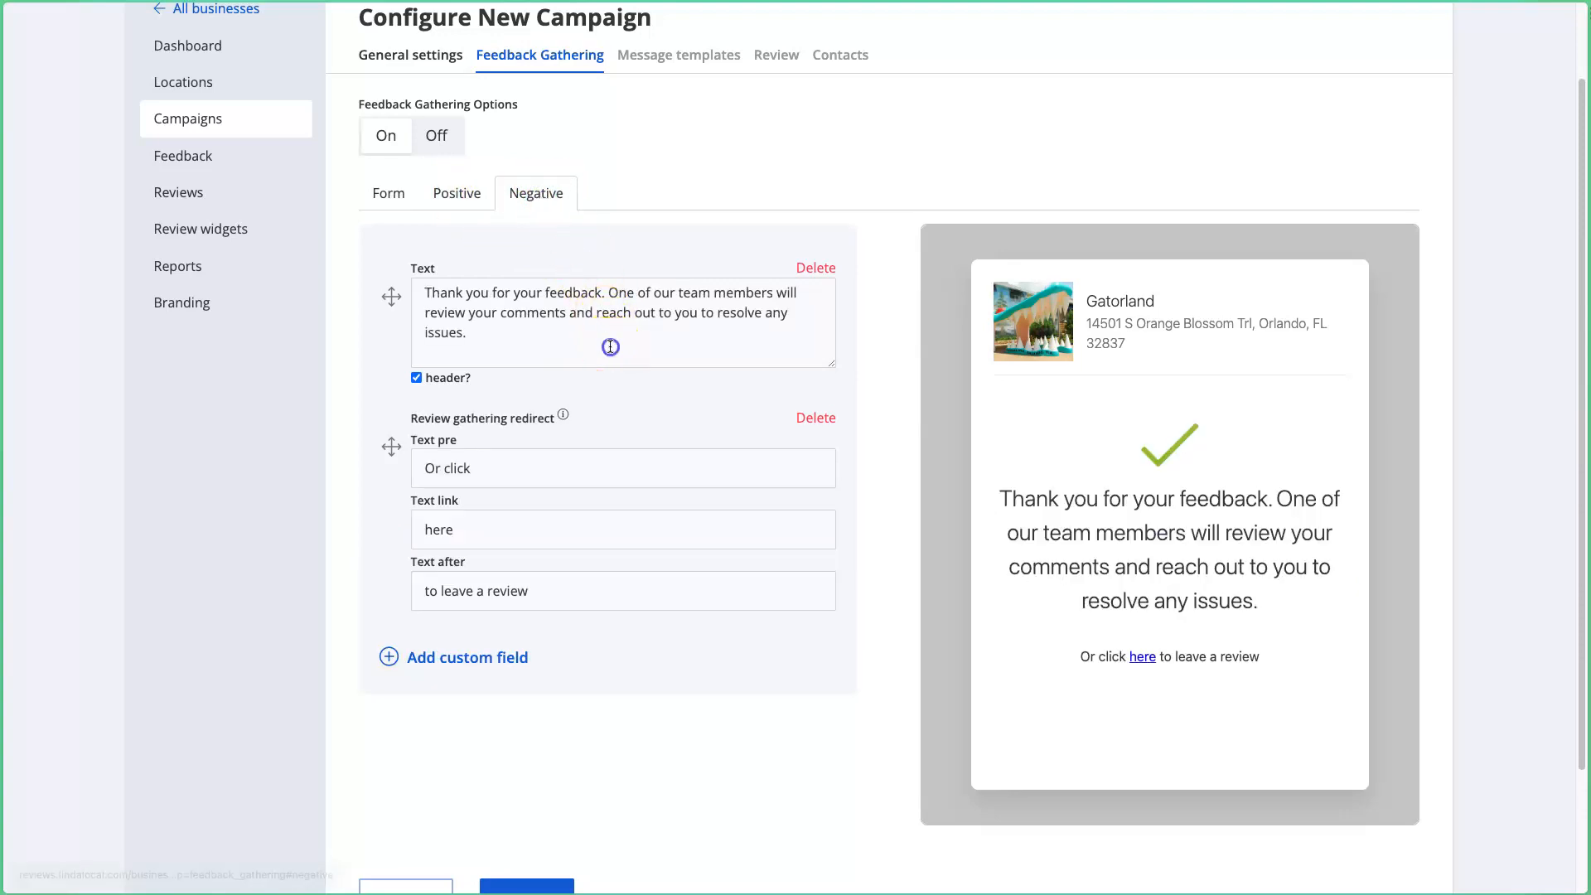
drag(608, 340, 447, 236)
drag(1261, 602, 1005, 500)
click(1004, 498)
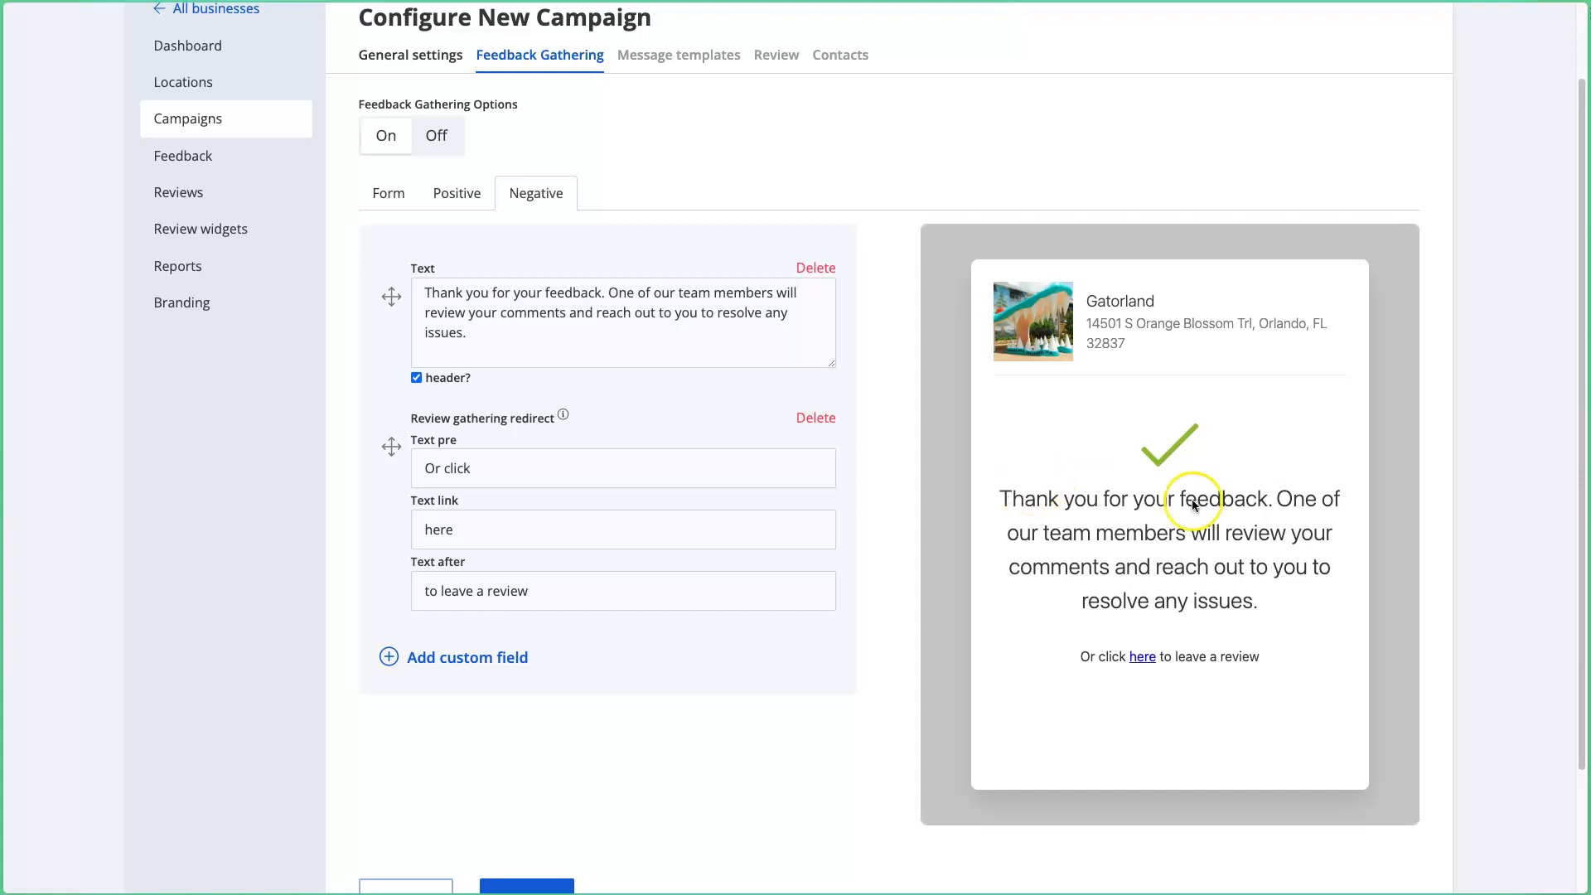
drag(1081, 658, 1271, 653)
click(1271, 655)
triple_click(1085, 663)
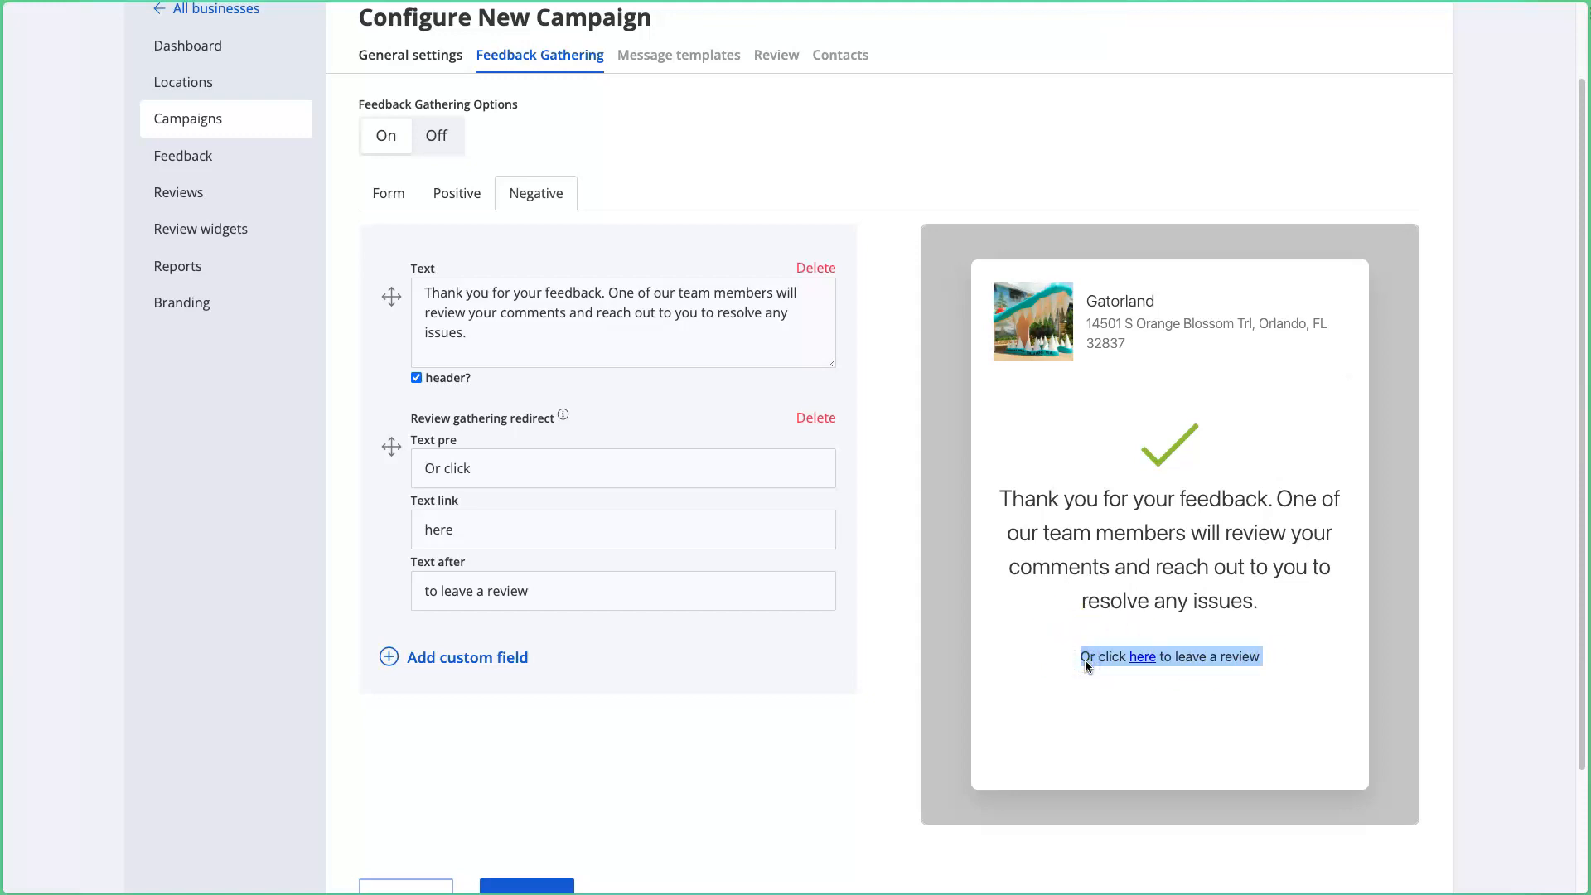
Step: Change the redirect link wording to 'this link' and replace 'a' with 'your'
triple_click(693, 533)
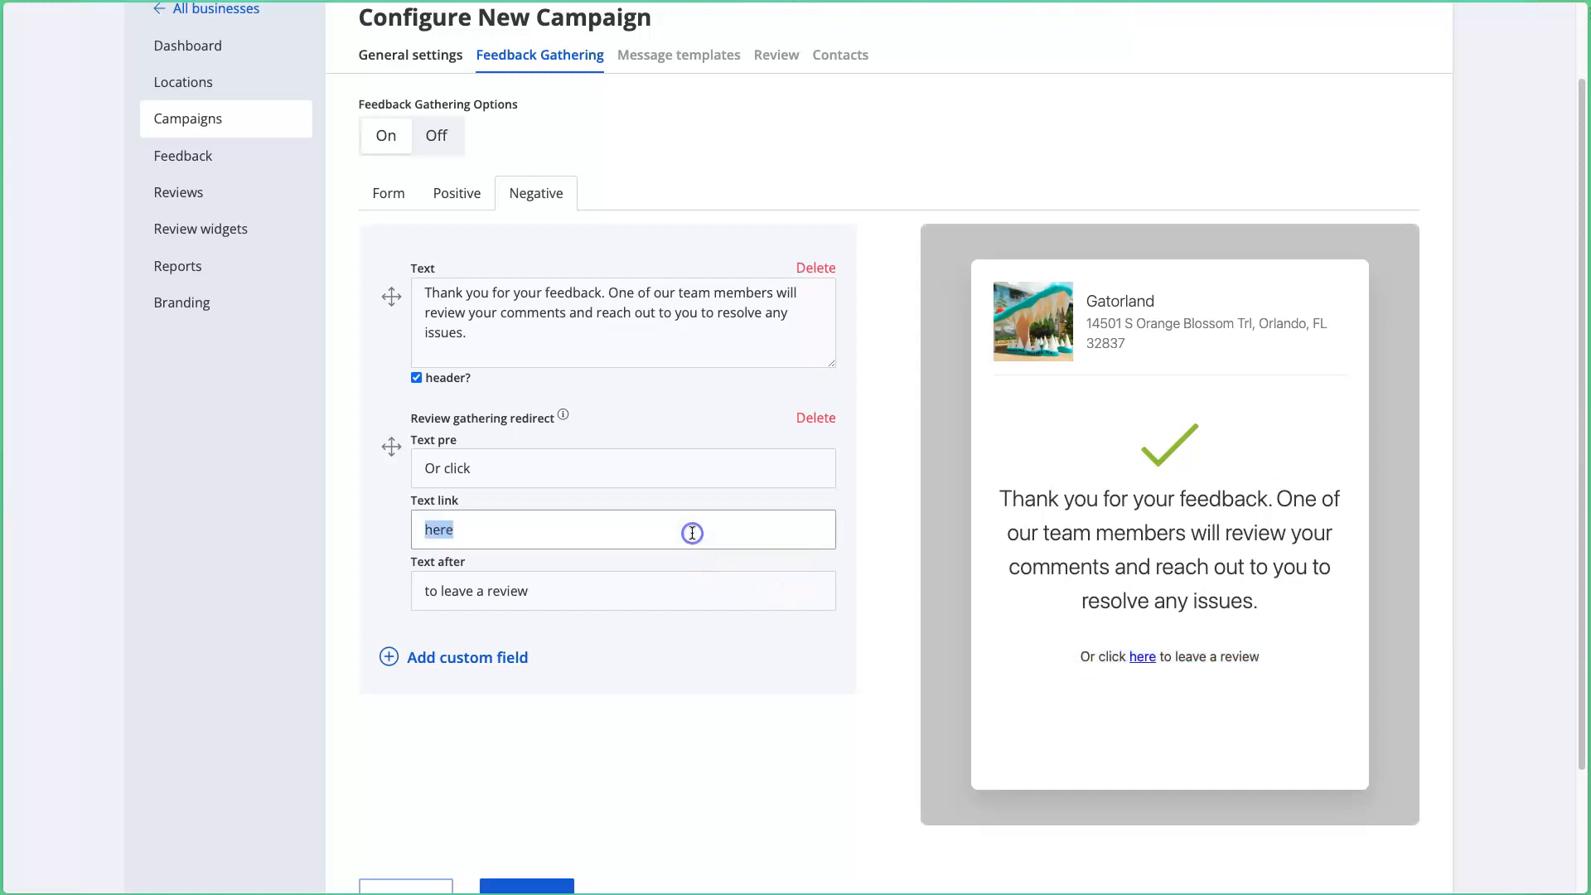
text(this link)
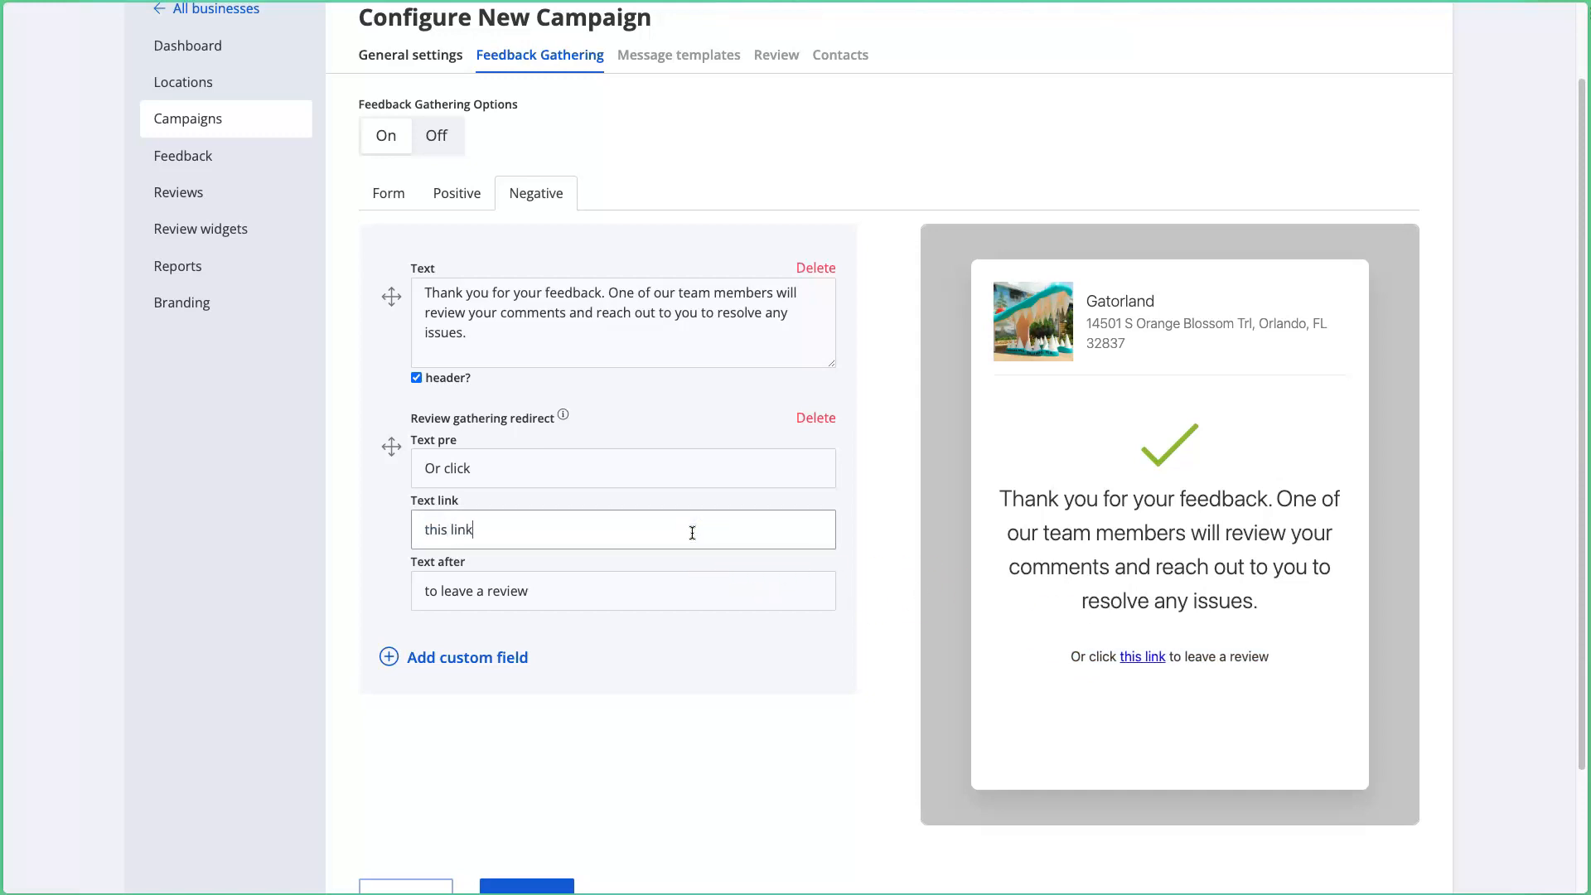
click(733, 591)
click(484, 591)
key(BackSpace)
text(your)
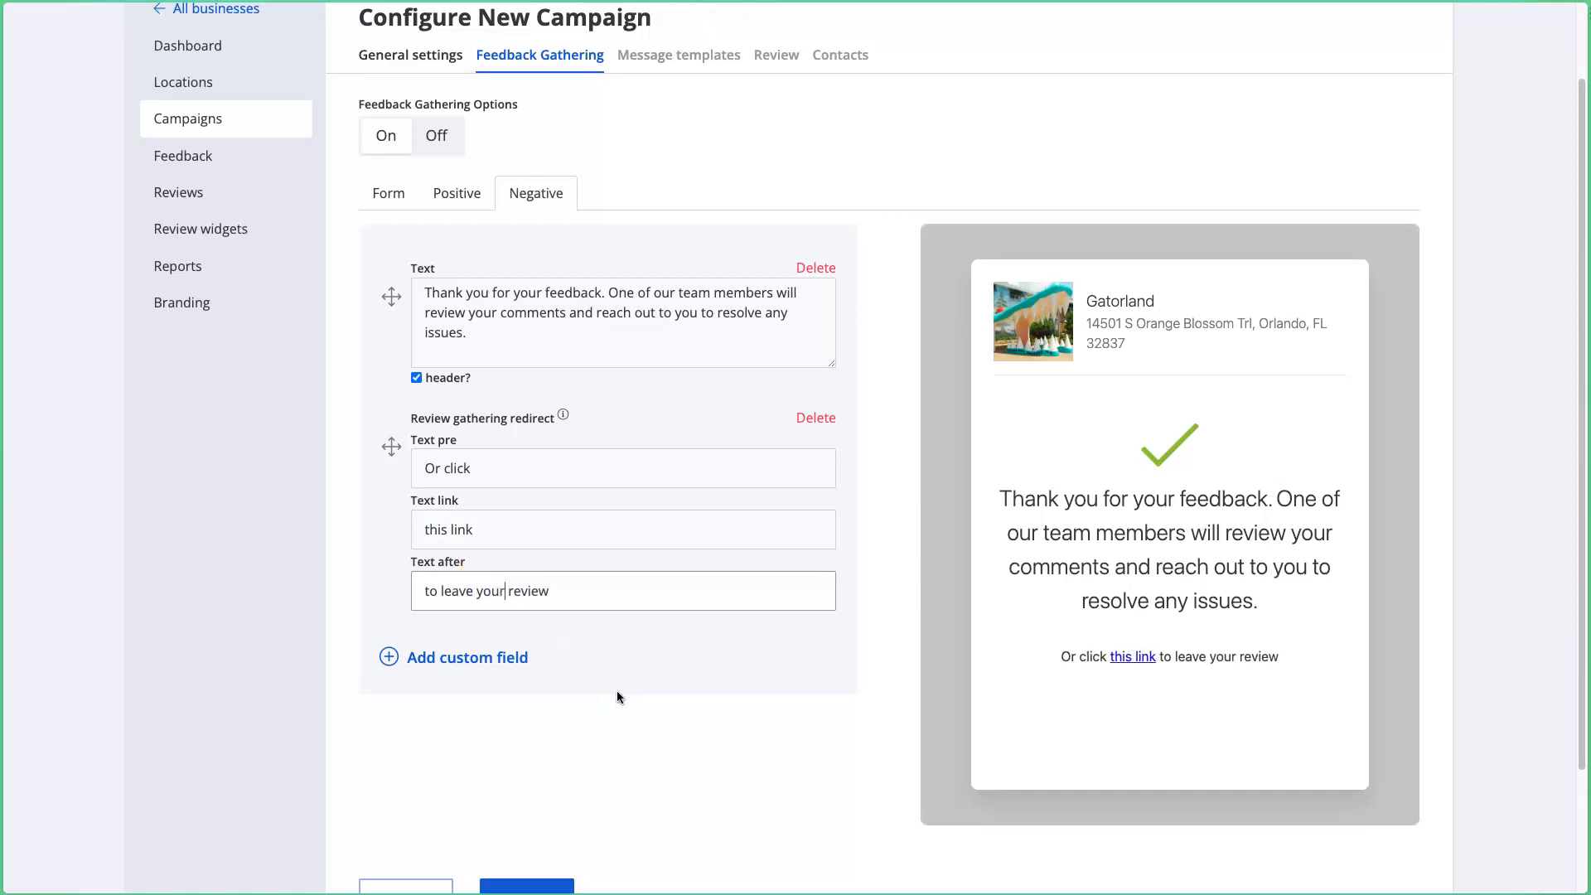
Step: Delete the Review gathering redirect section from the negative message
triple_click(518, 468)
drag(531, 344, 429, 269)
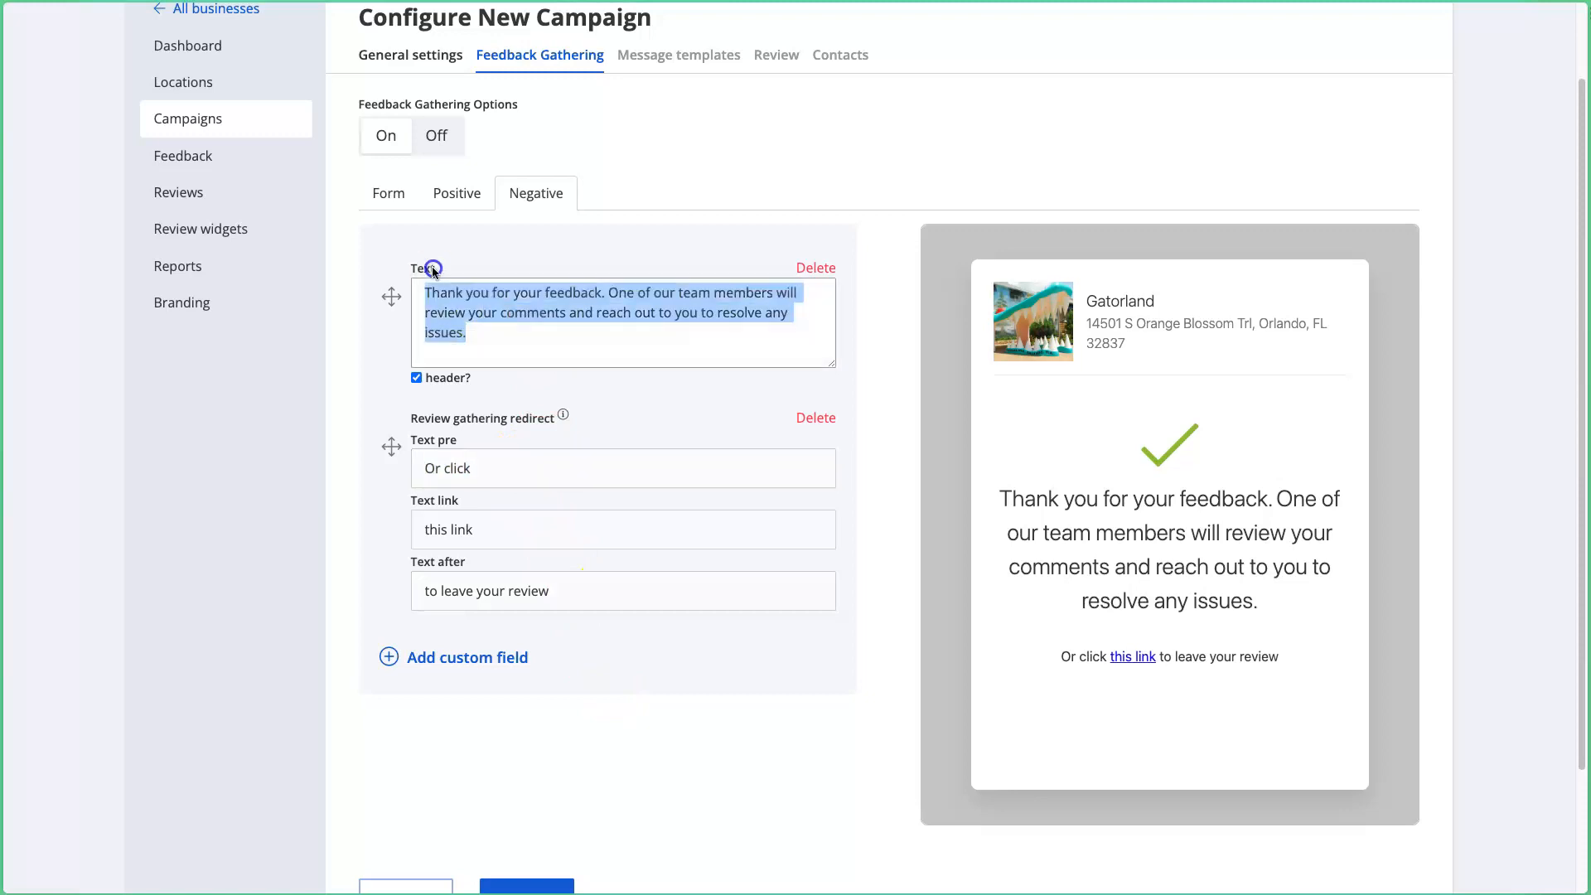
click(515, 334)
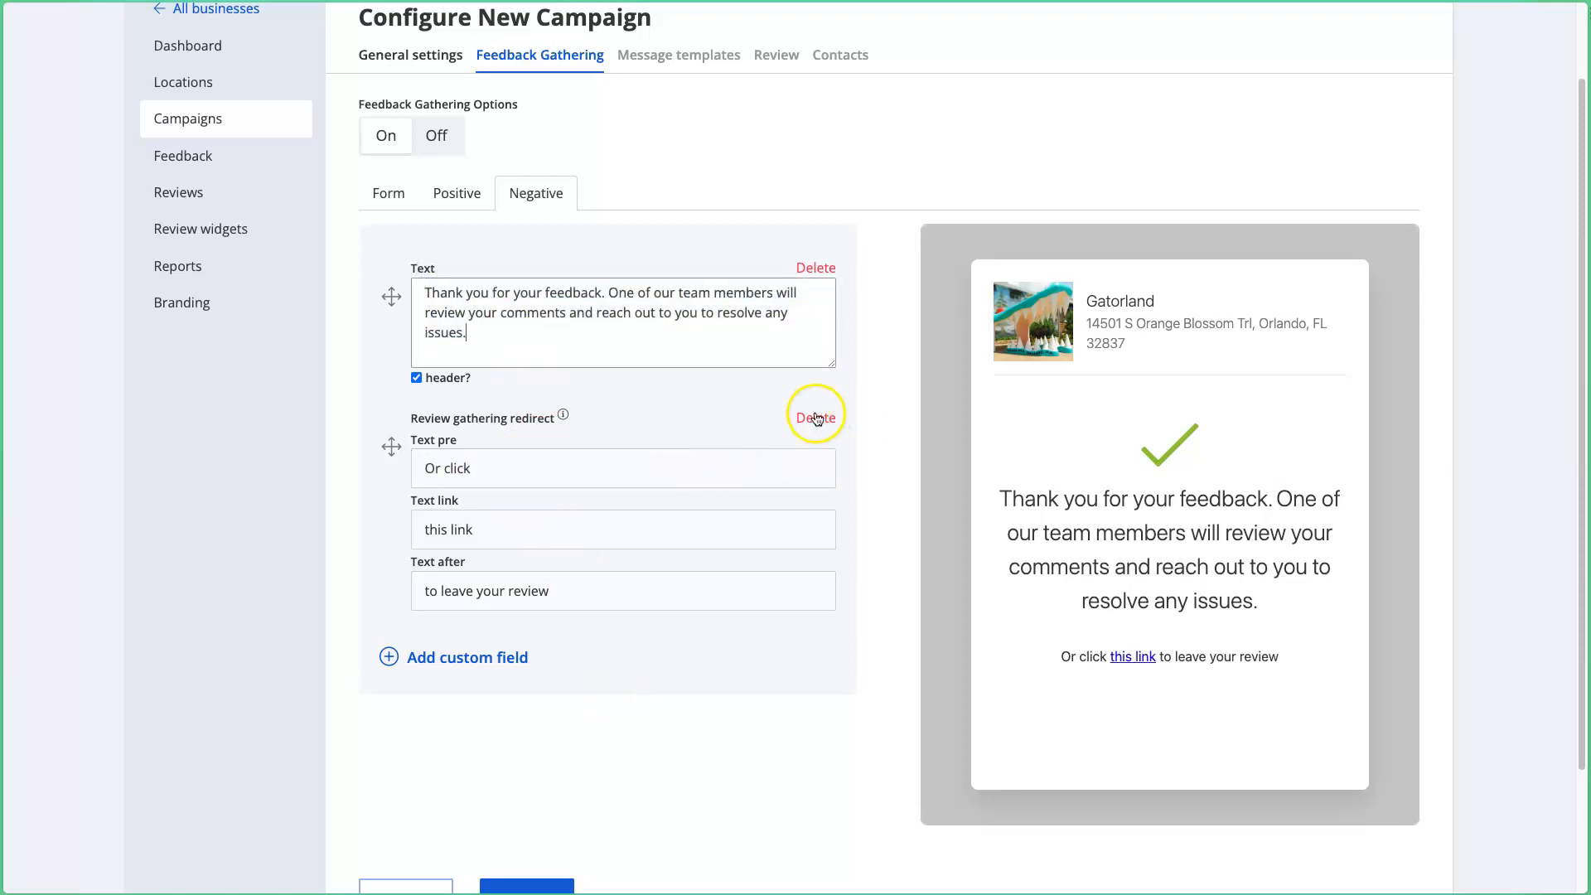
triple_click(1073, 658)
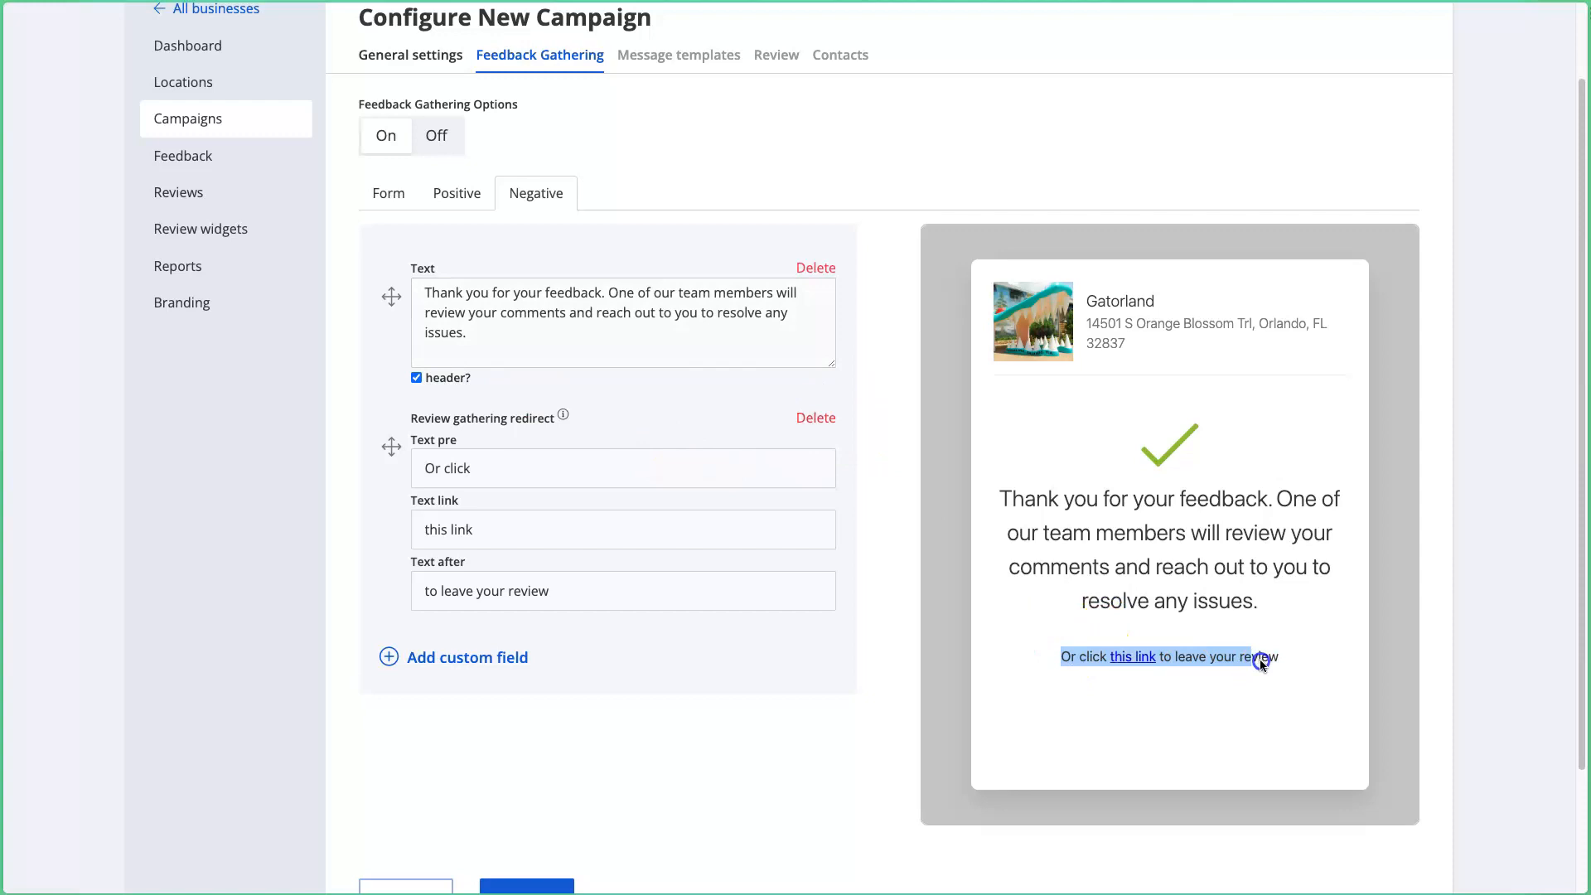
click(1293, 663)
click(816, 418)
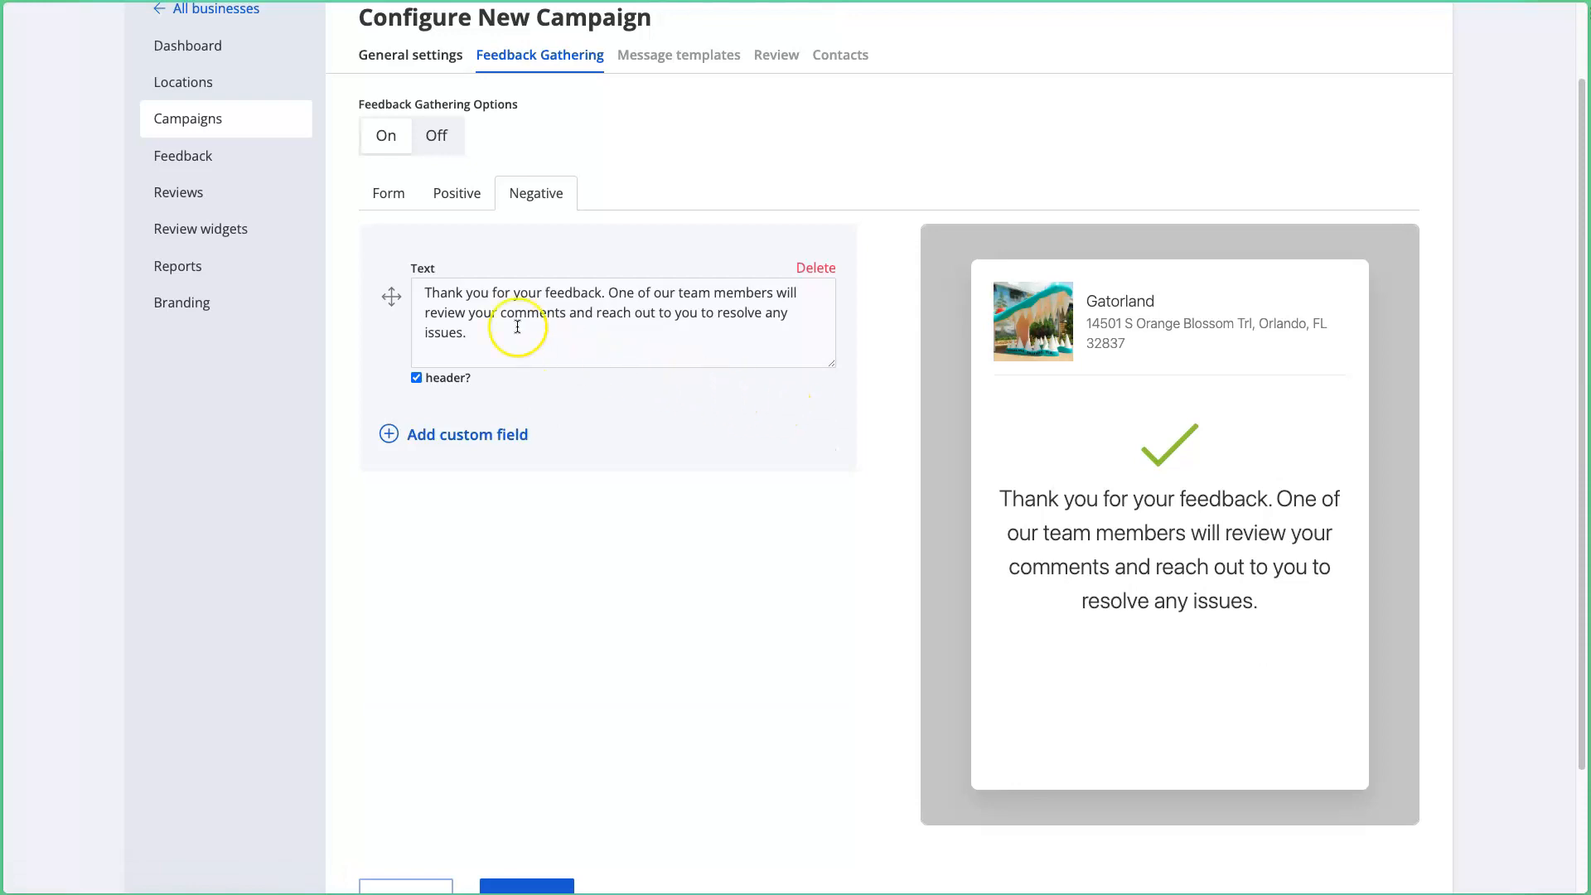
Step: Recheck the Positive and Negative messages, then return to the Form settings
click(392, 198)
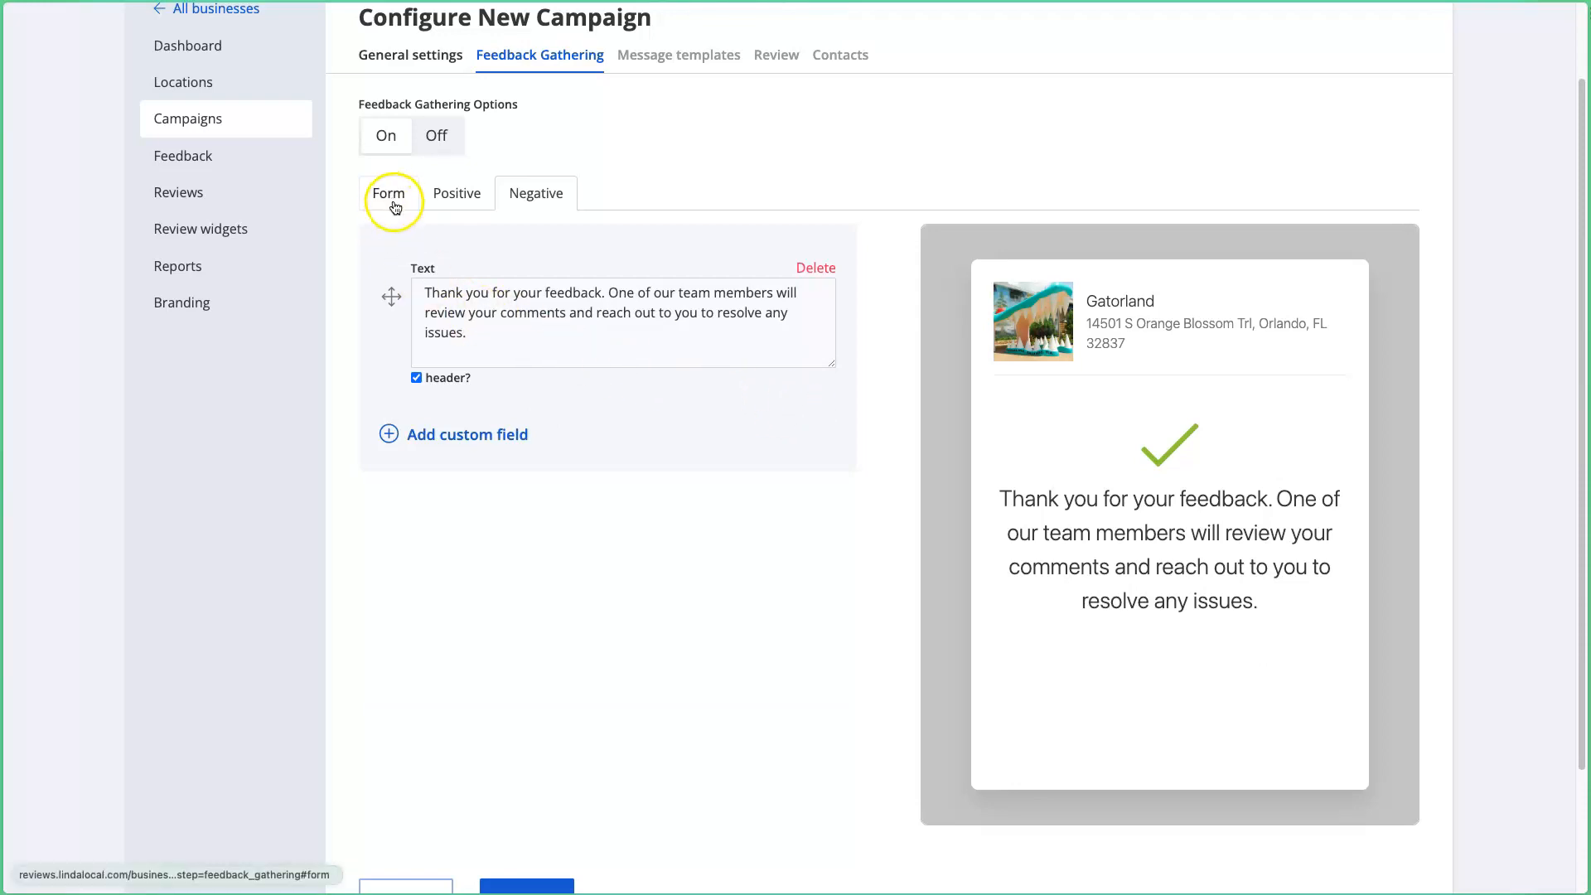
scroll(630, 537, down, 3)
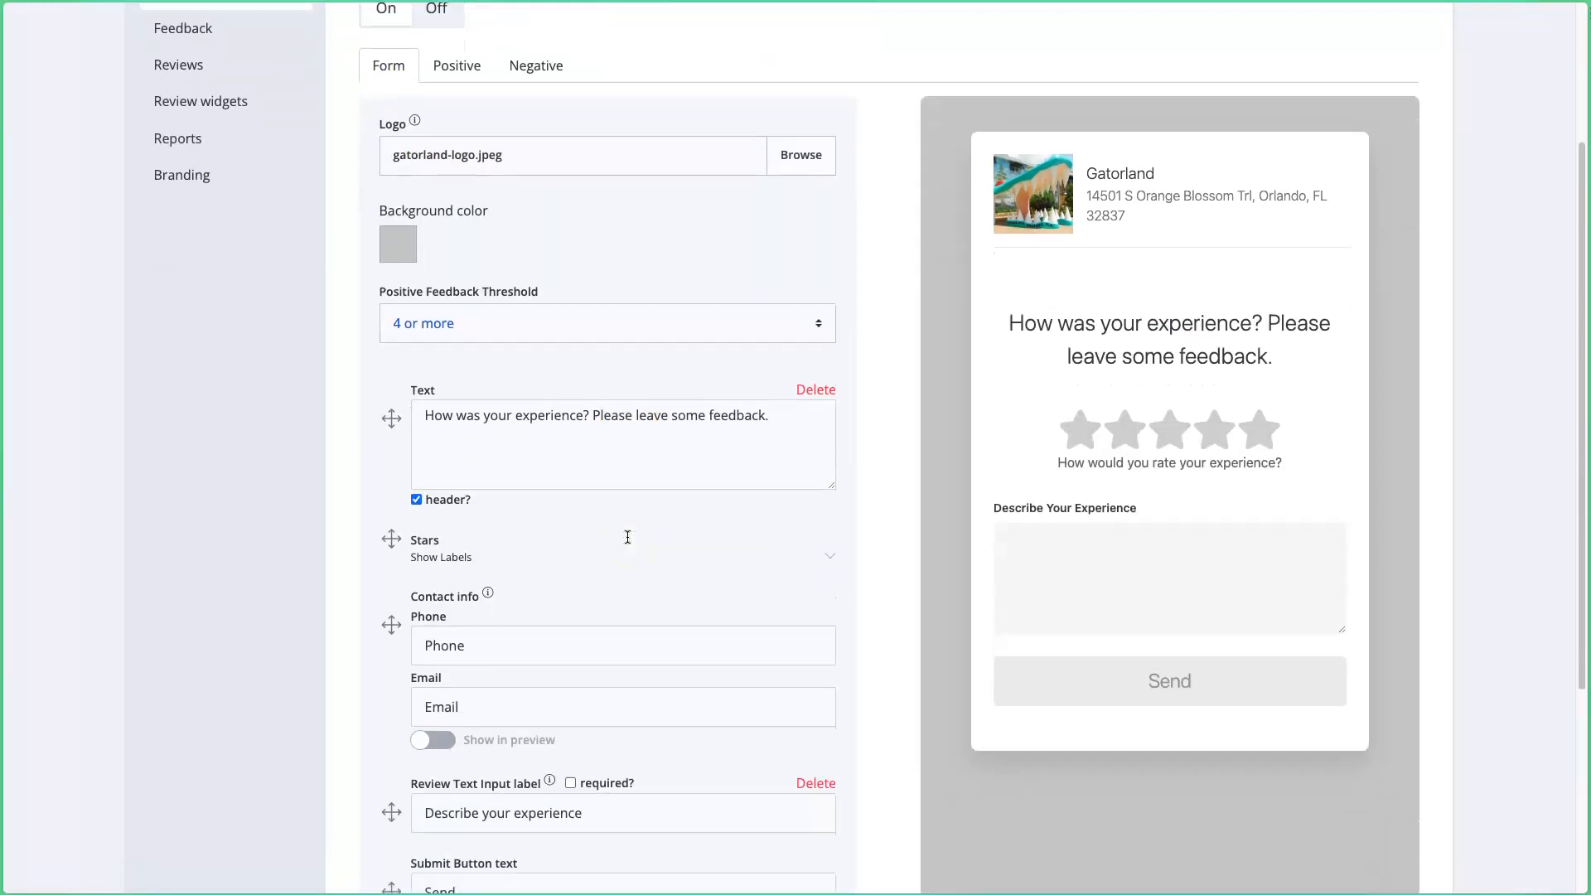
scroll(580, 431, up, 5)
click(470, 301)
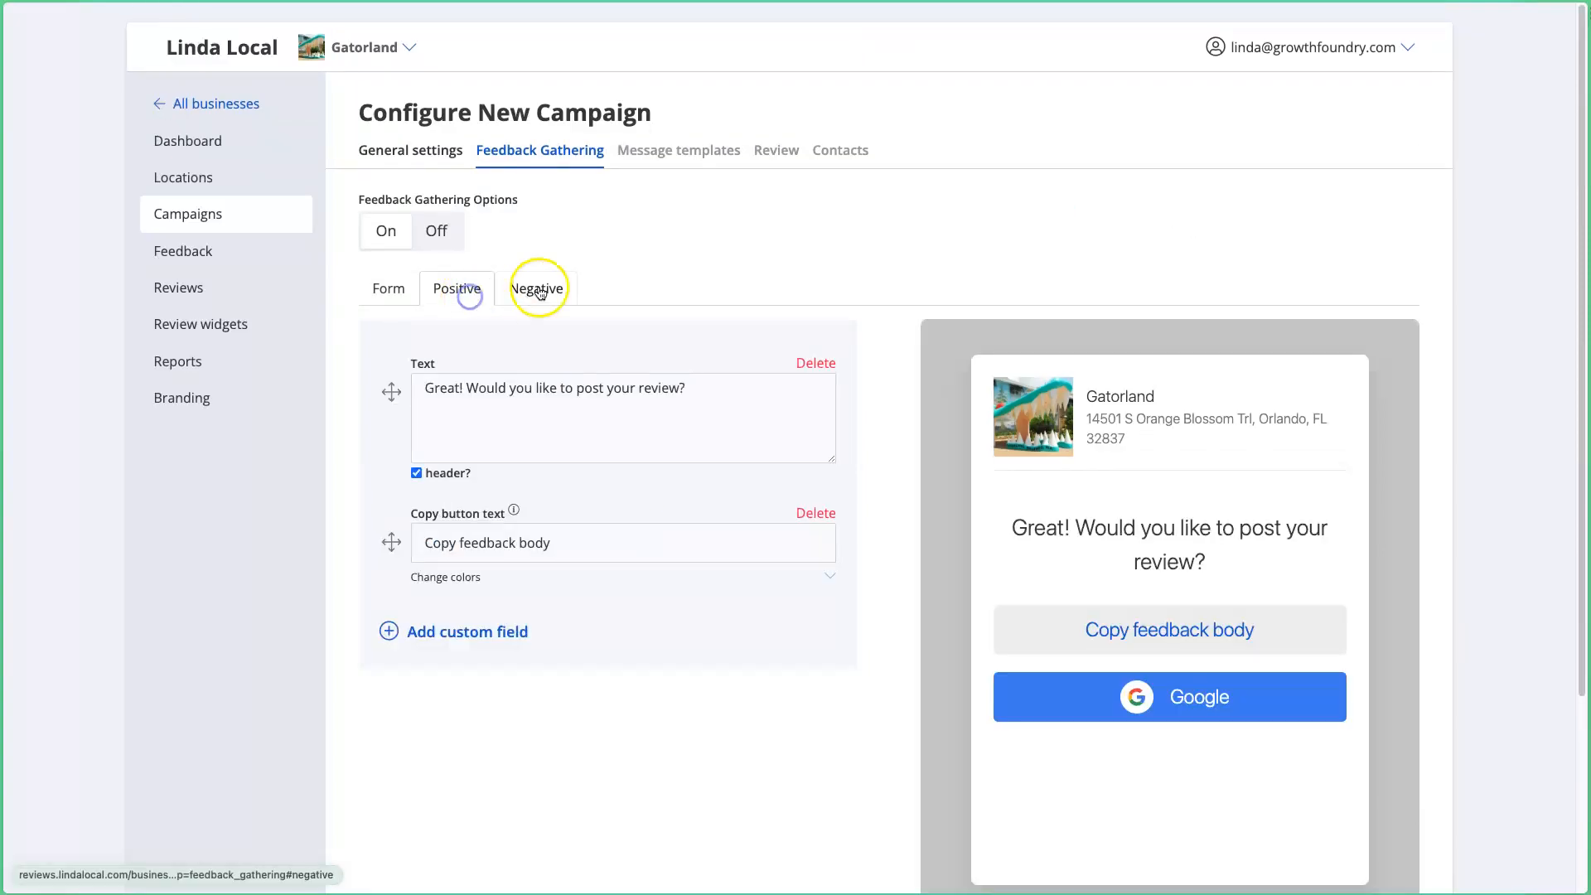
click(535, 286)
click(456, 286)
click(388, 290)
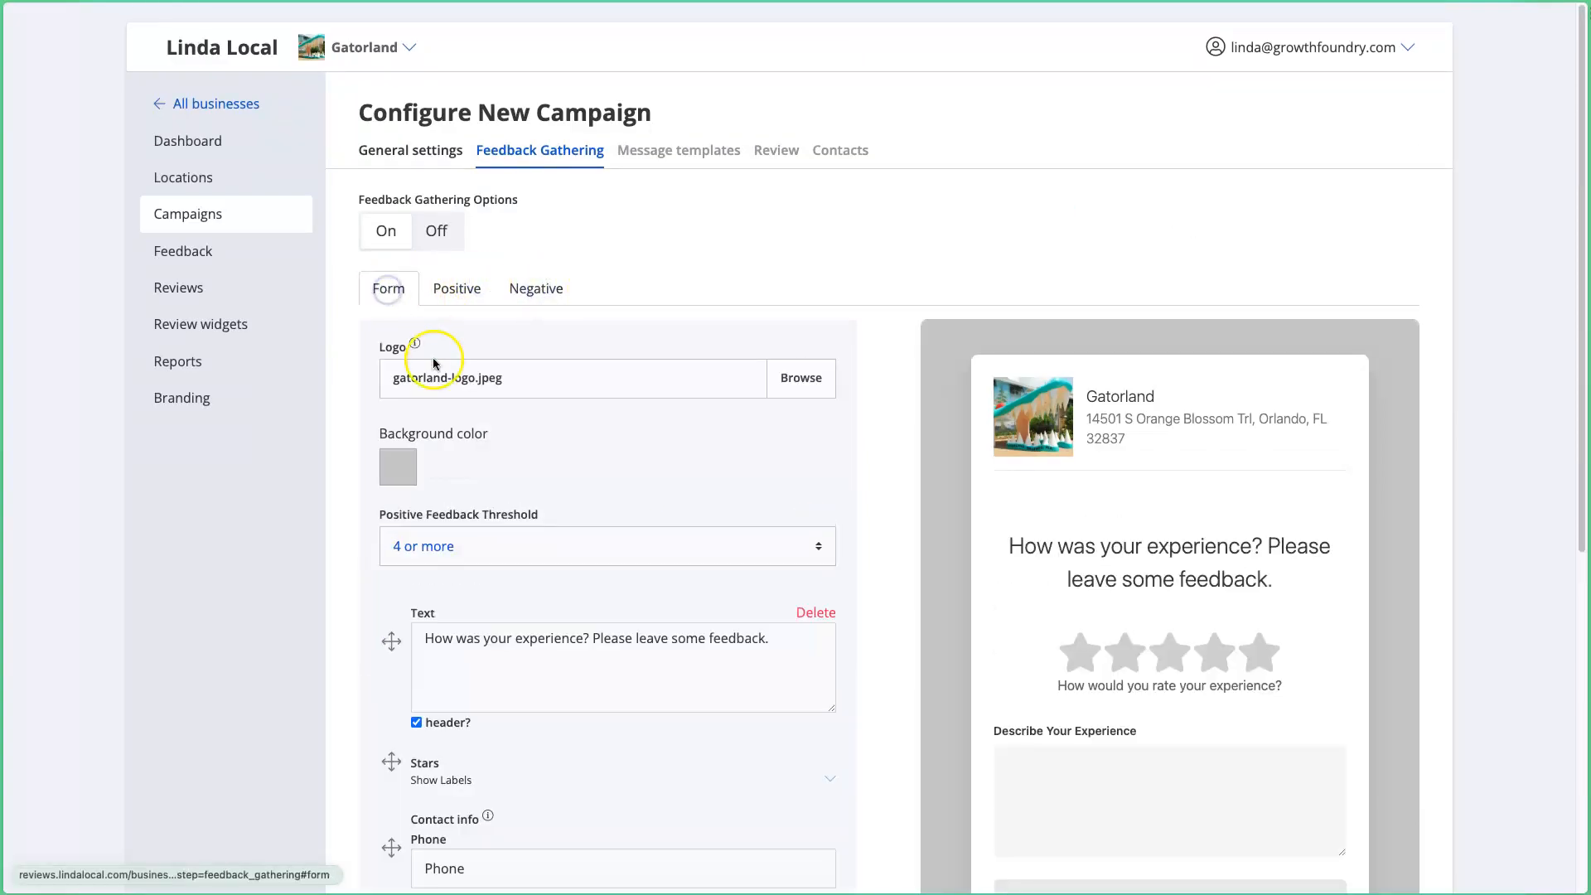
scroll(386, 434, down, 1)
scroll(386, 435, down, 6)
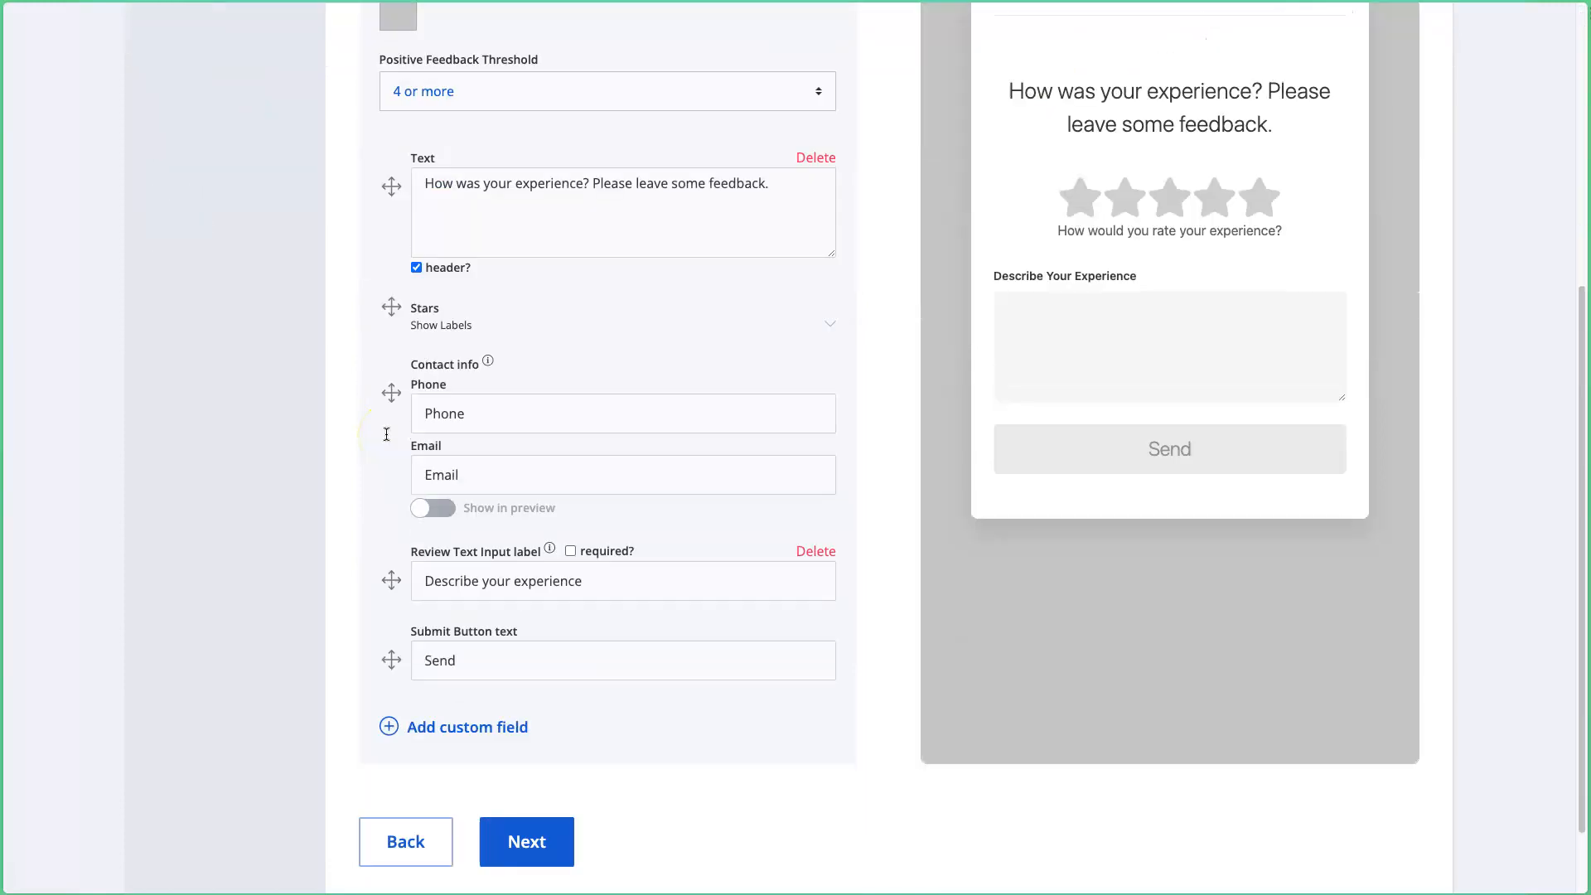
Step: Move to Message templates and set the first message to SMS after 1 hour
click(511, 749)
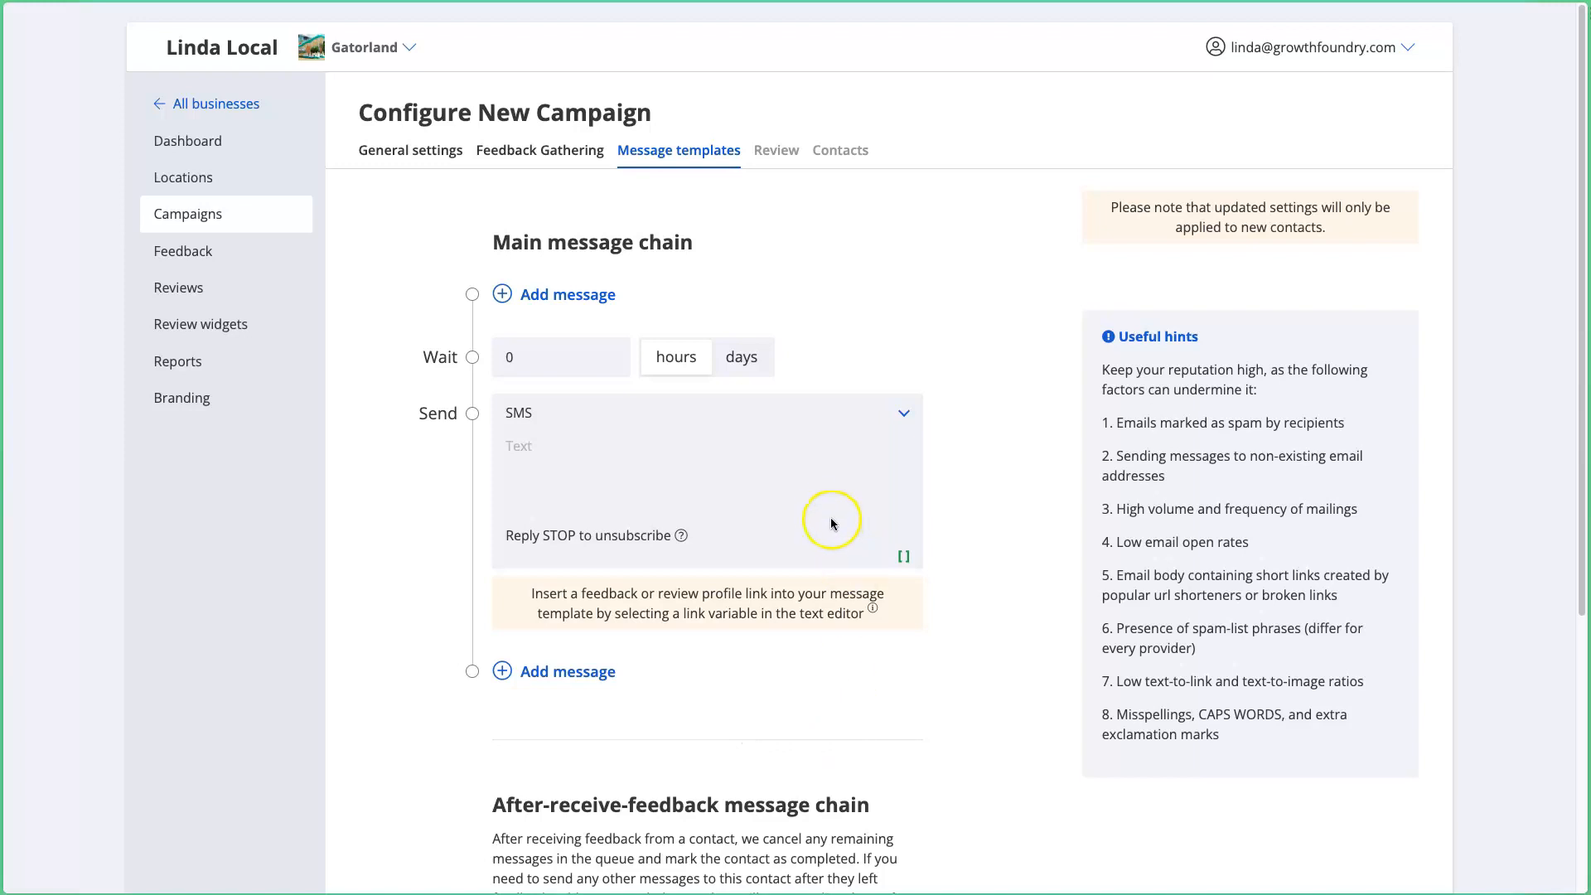
double_click(546, 357)
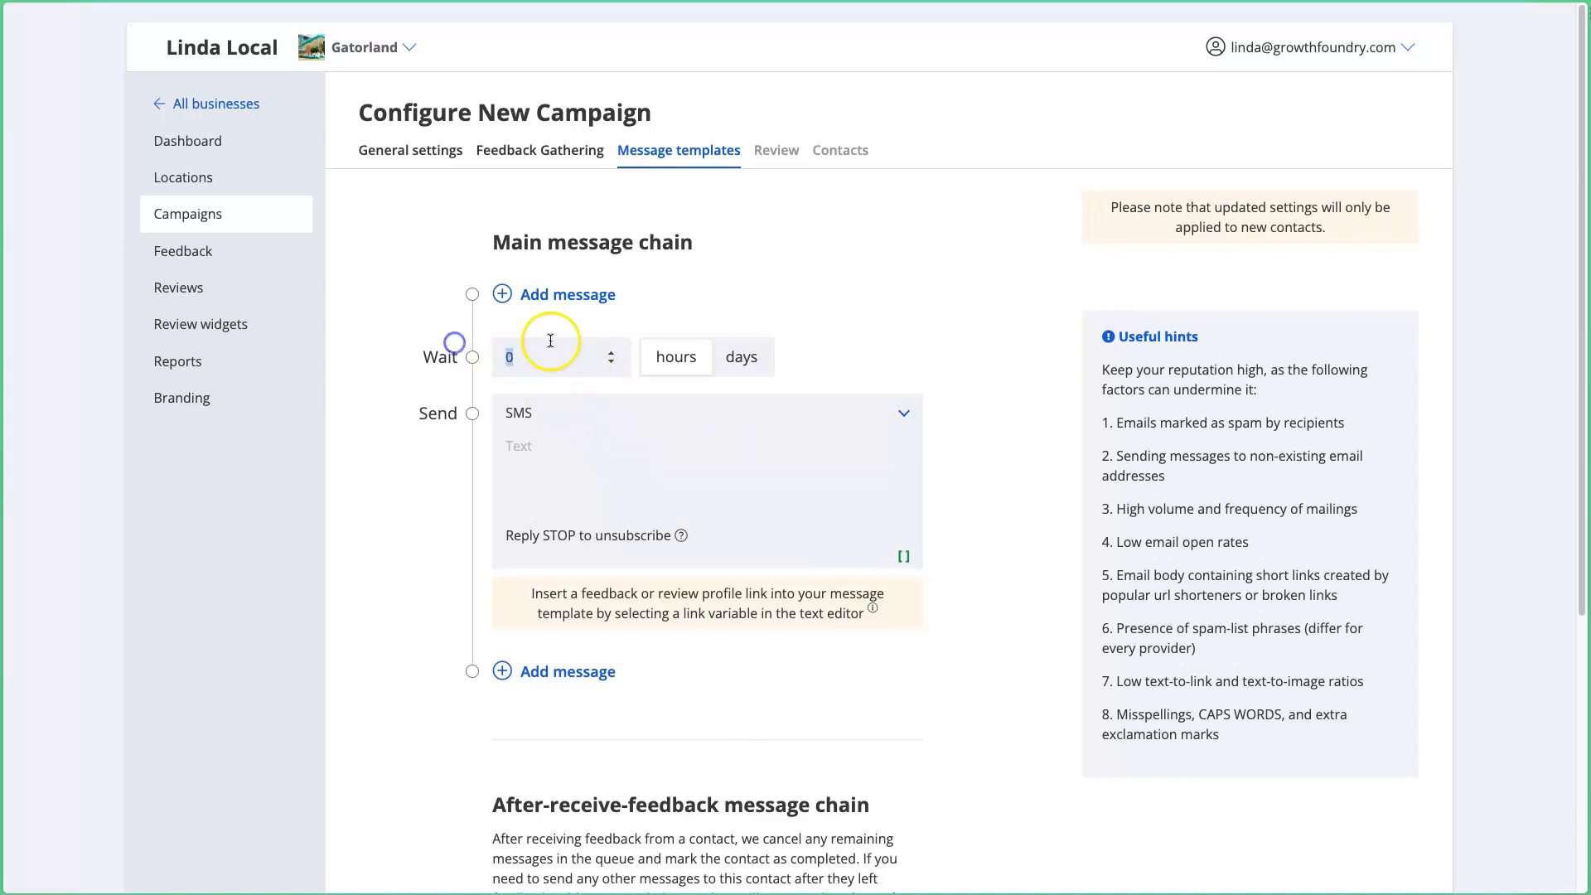
text(1)
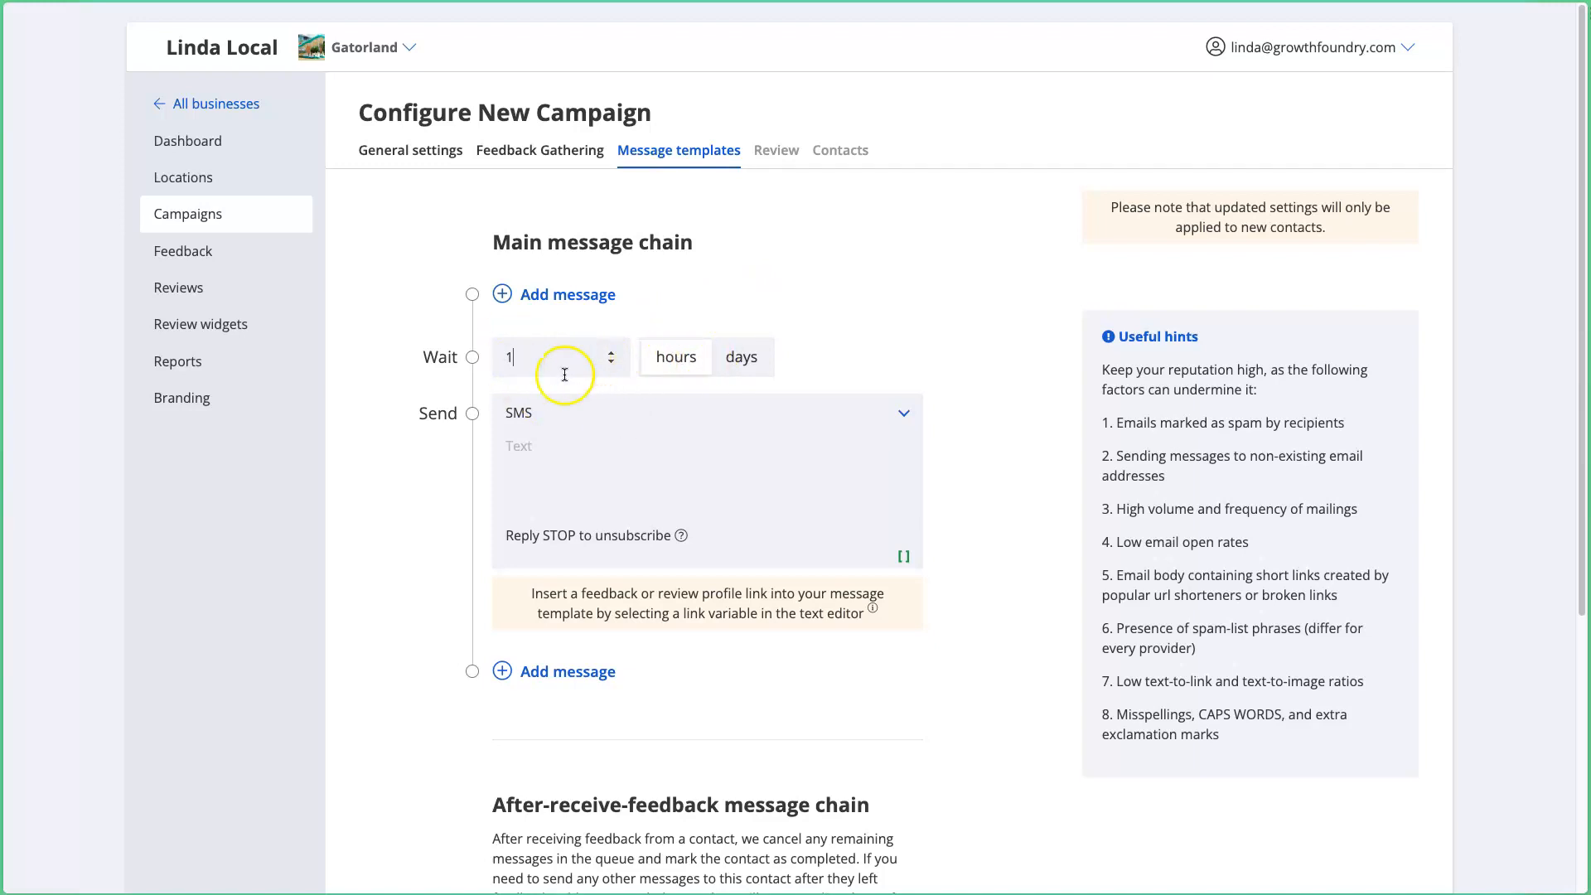
click(632, 416)
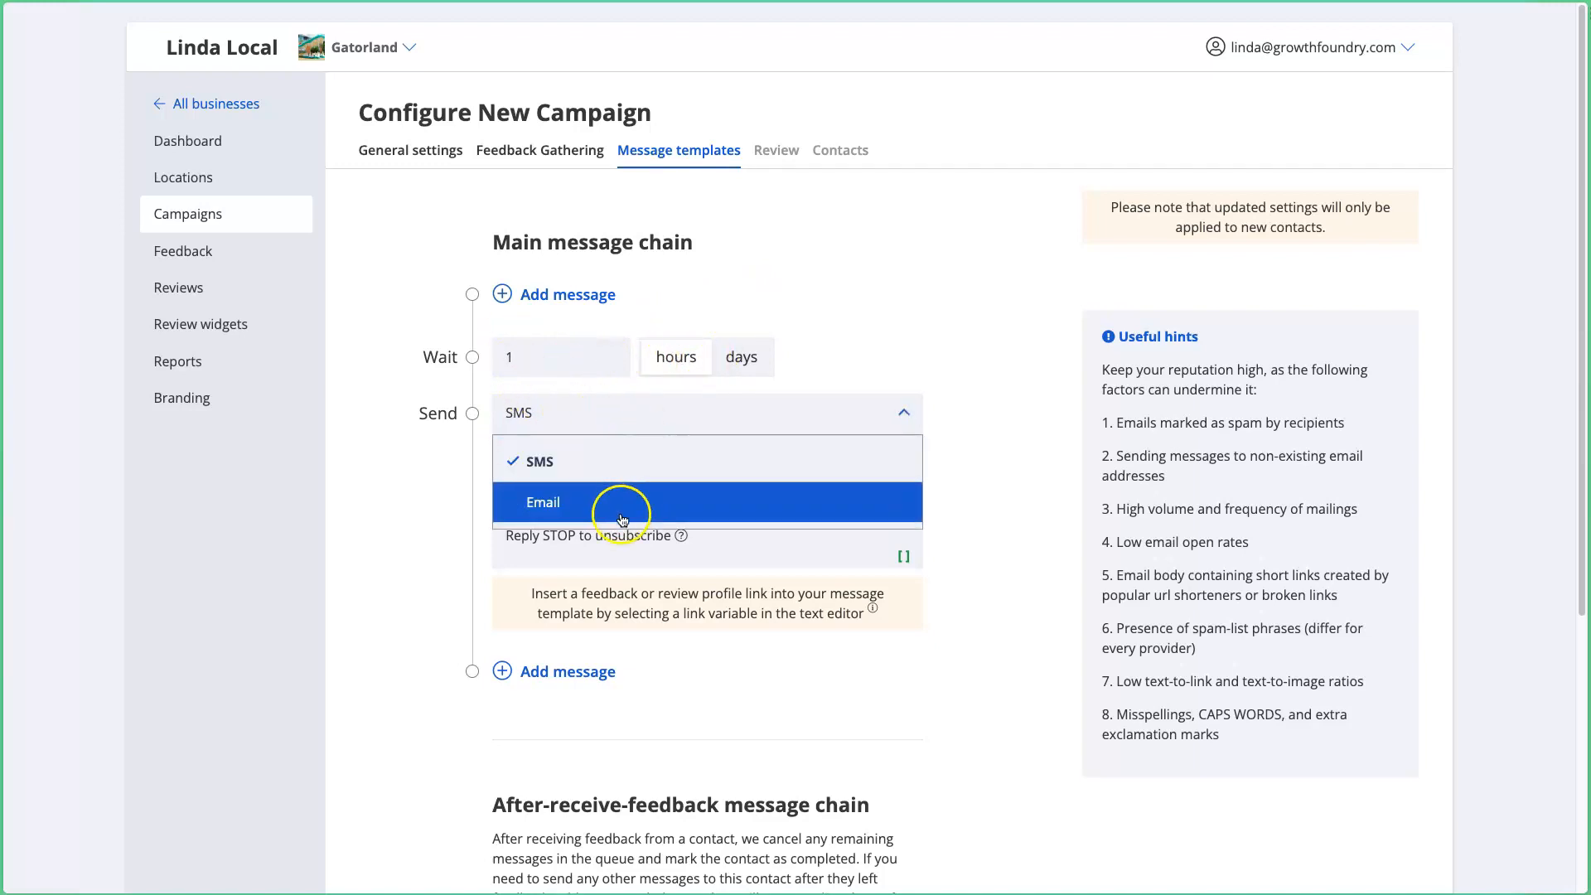
click(411, 497)
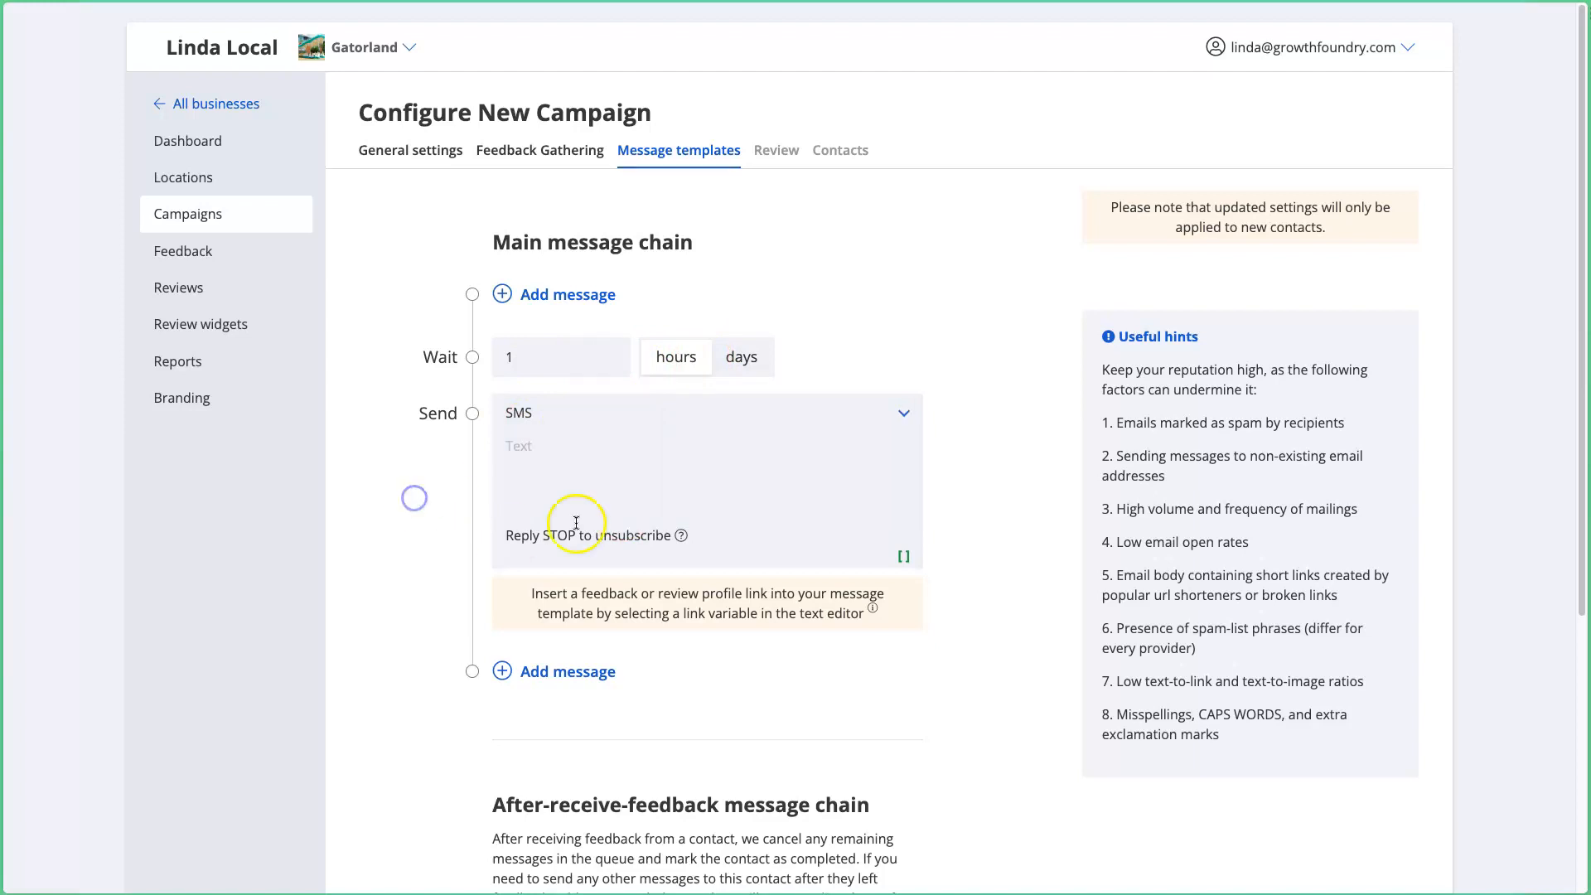
Step: Write 'Hello, [Contact First Name]. Thank you for visiting [Business Name]' in the SMS
click(590, 458)
text(Hello,)
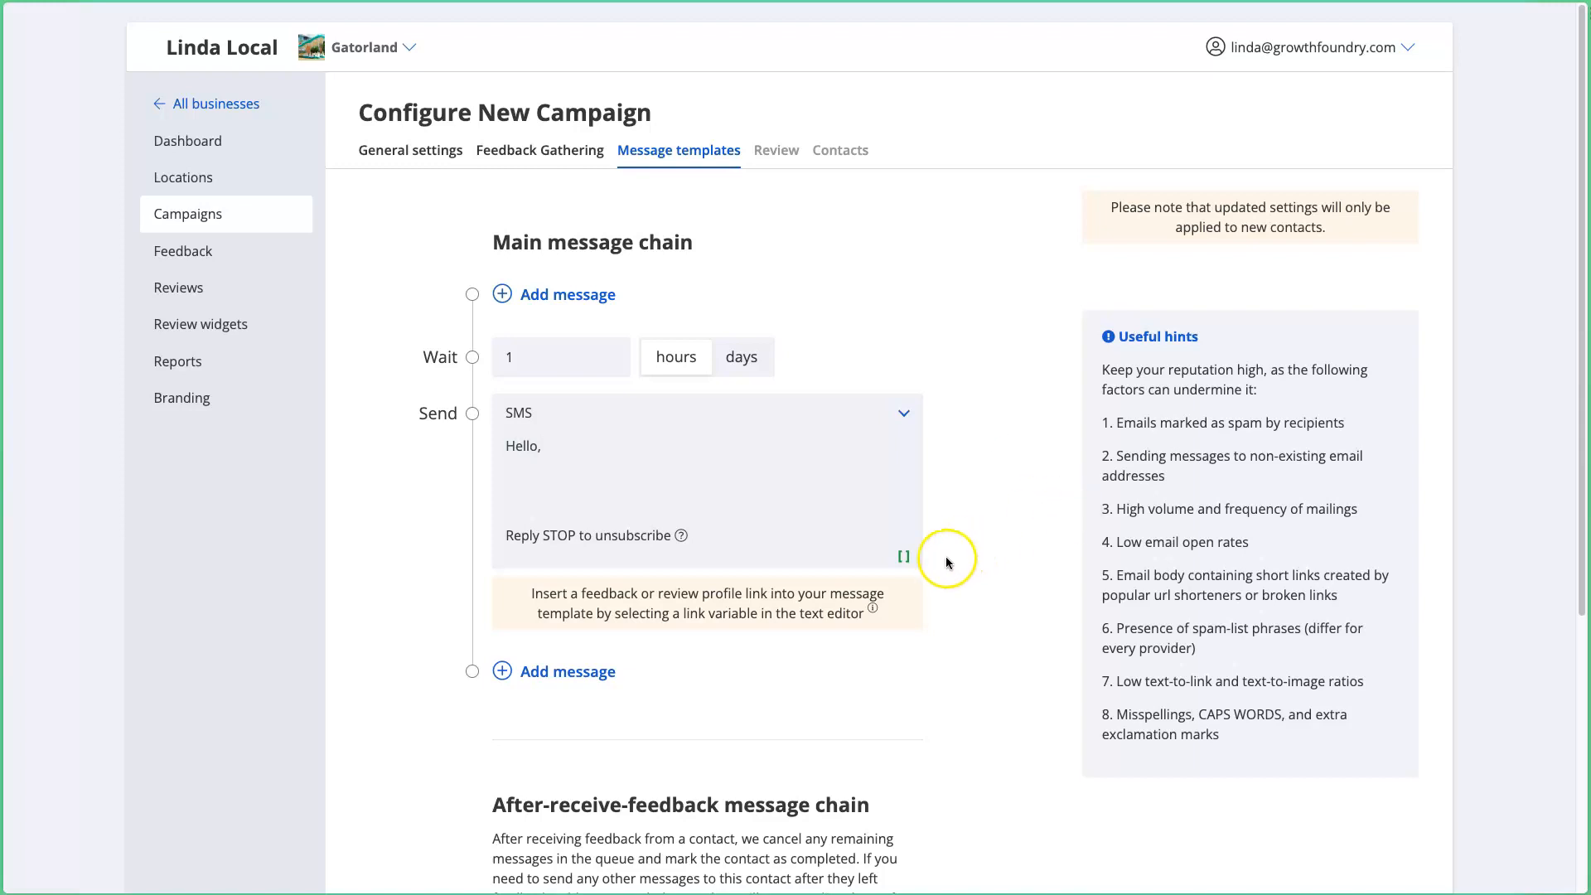
click(905, 559)
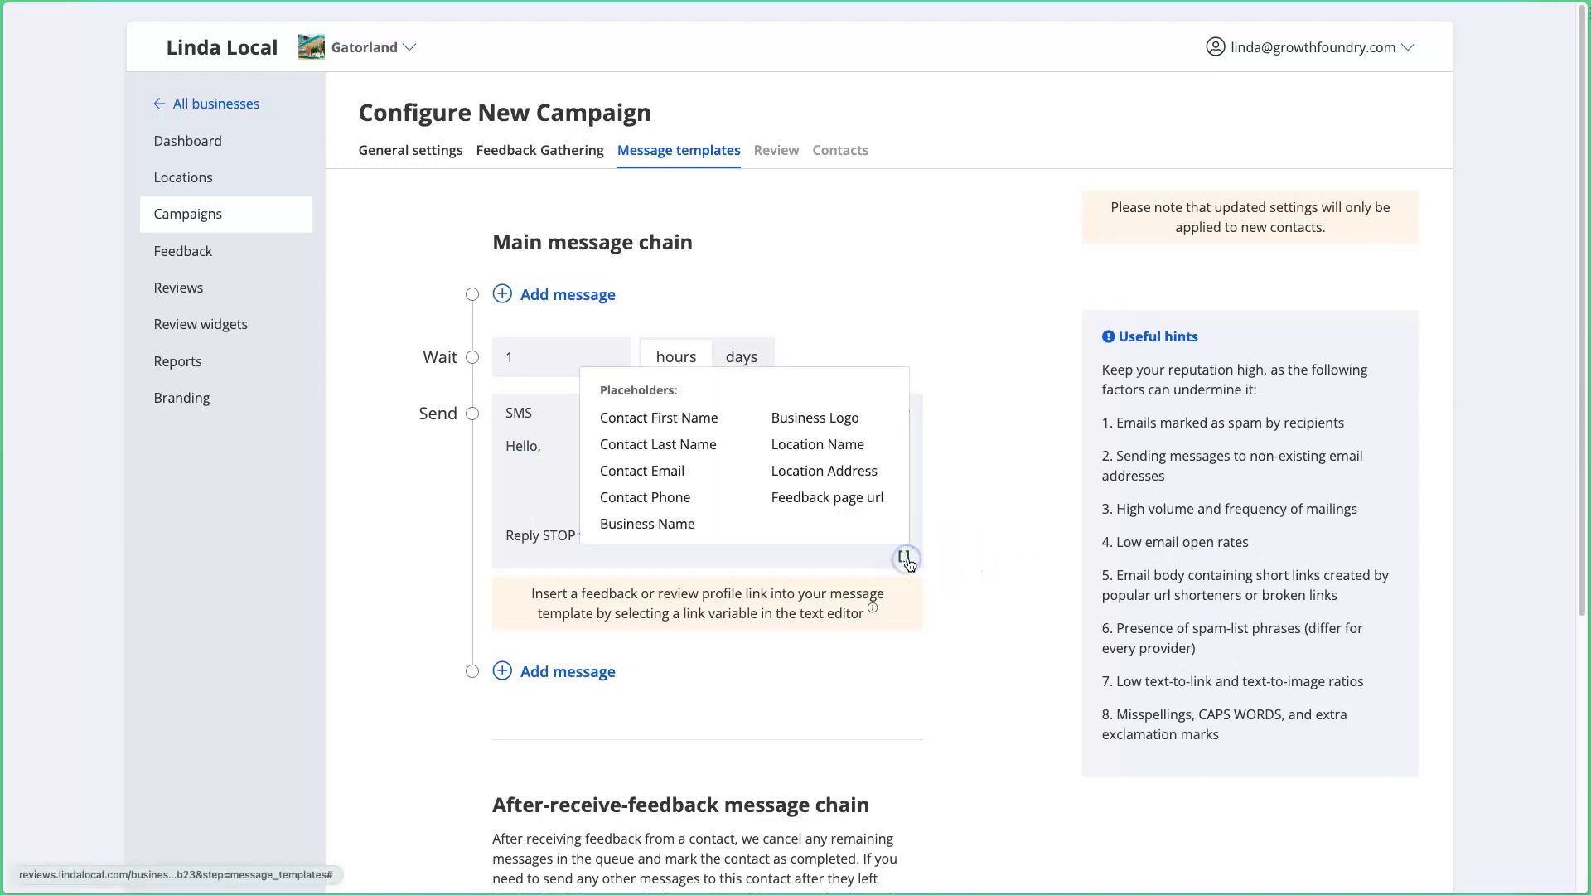
click(682, 422)
text(. Thank you for visiting)
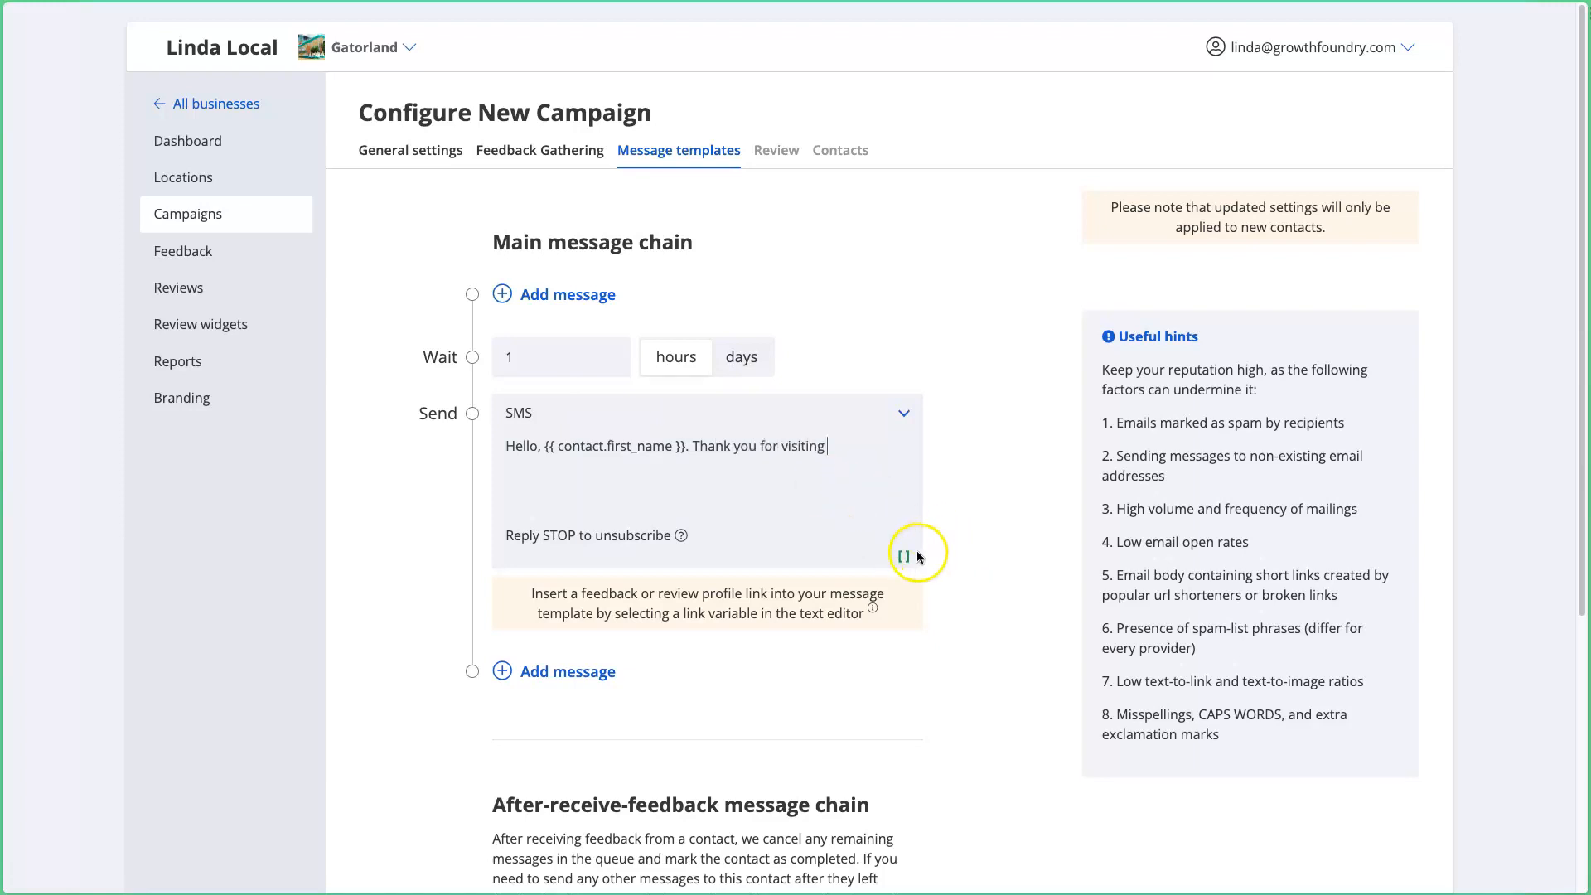
click(905, 556)
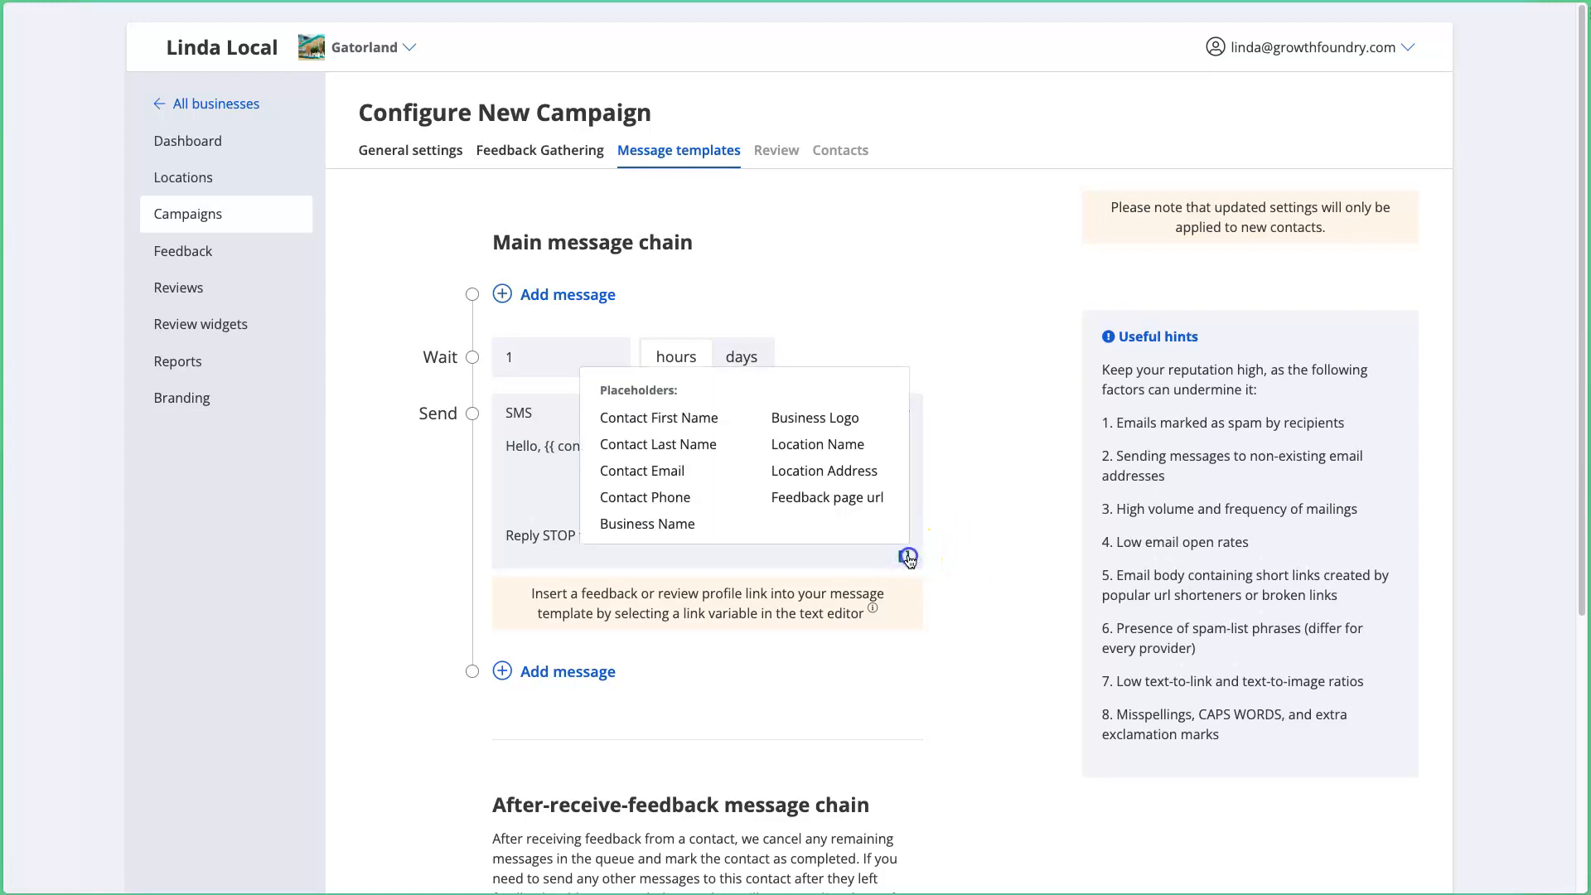
click(660, 524)
Step: Add 'Would you mind leaving us a review?' followed by the Feedback page url placeholder
text(. Would you mid)
key(BackSpace)
text(nd leaving)
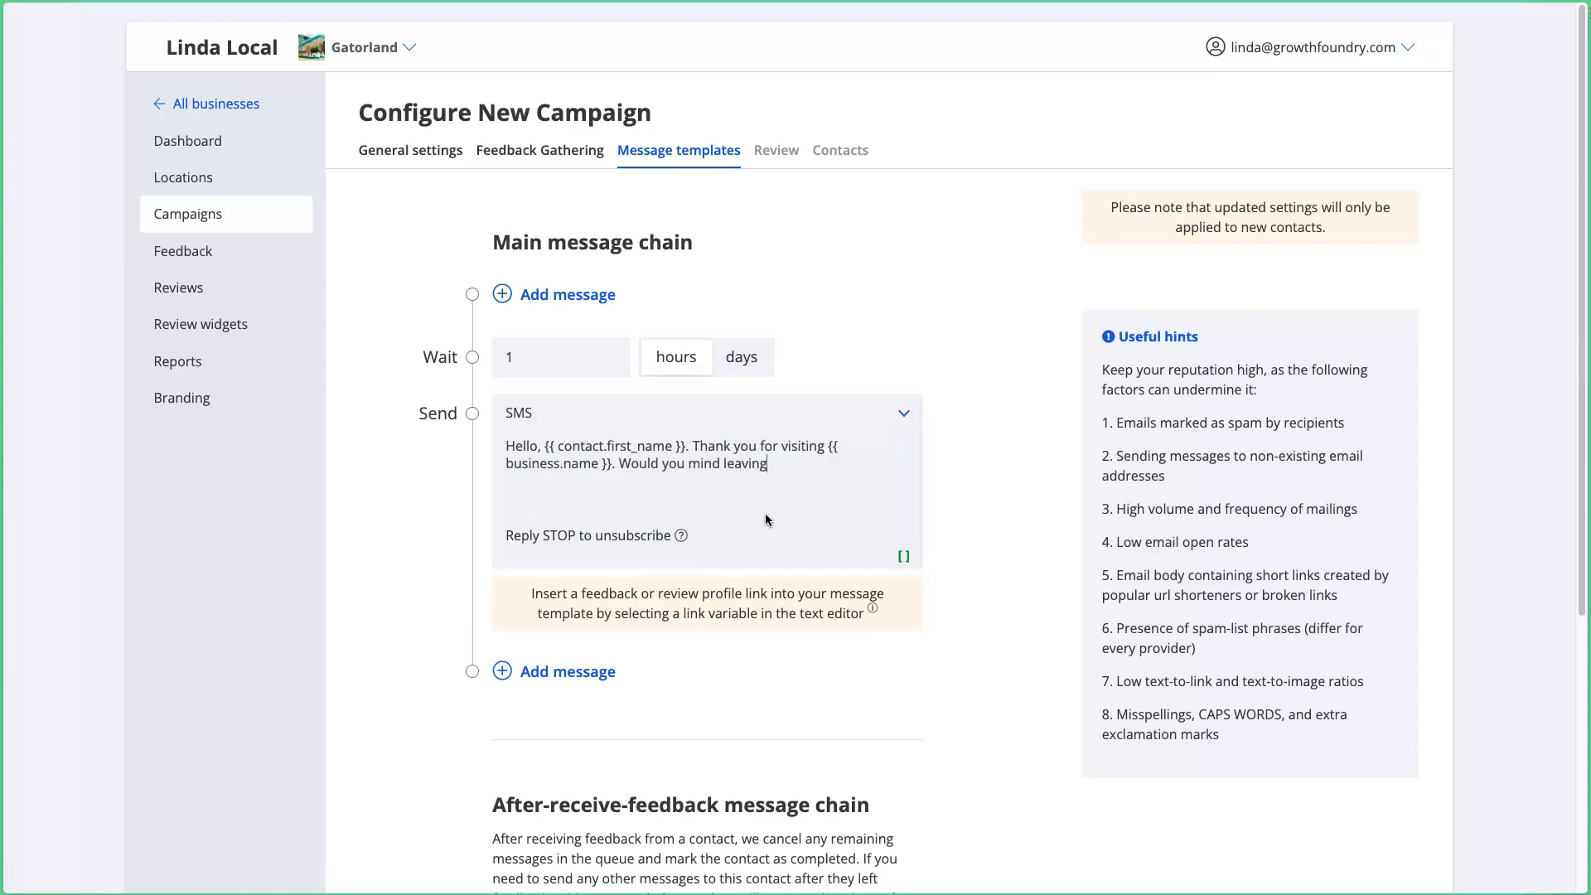
text( us a review?)
click(906, 563)
click(816, 499)
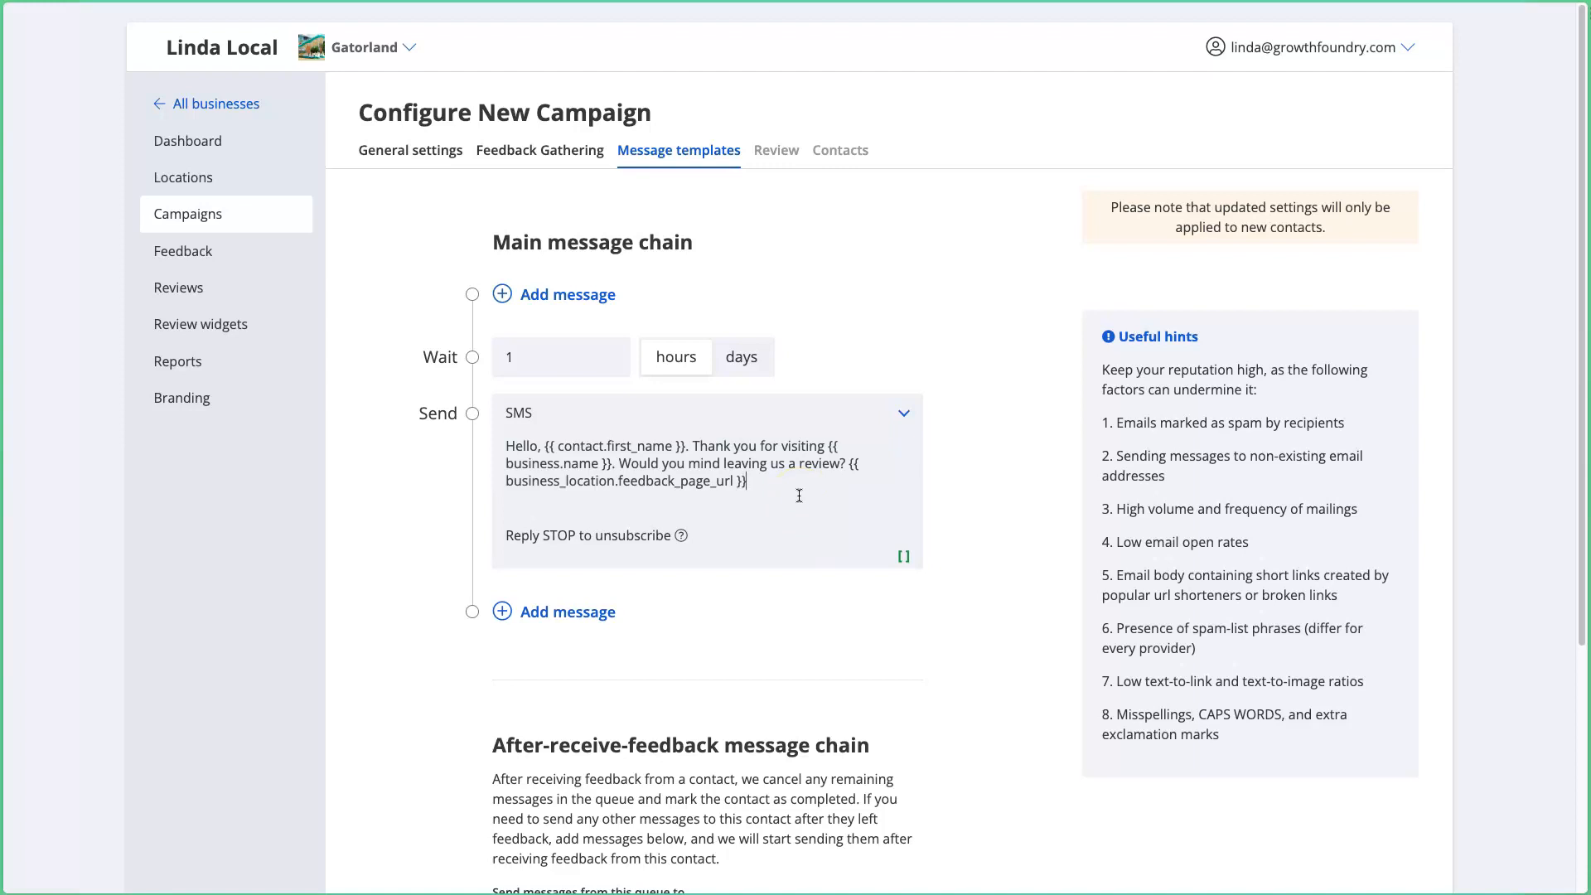
key(ctrl+a)
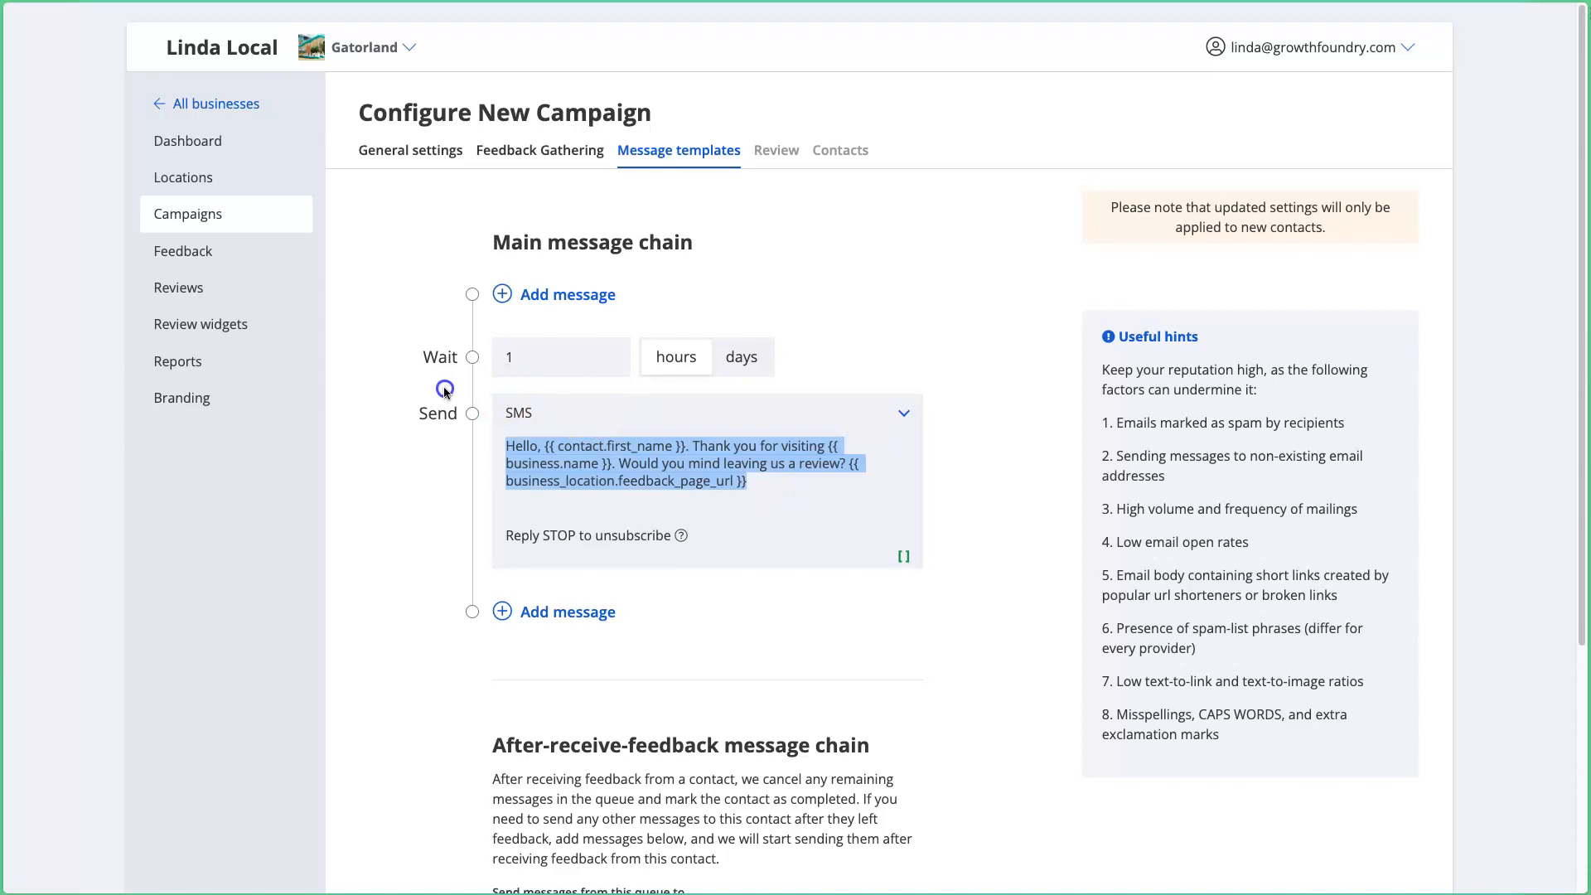
click(796, 505)
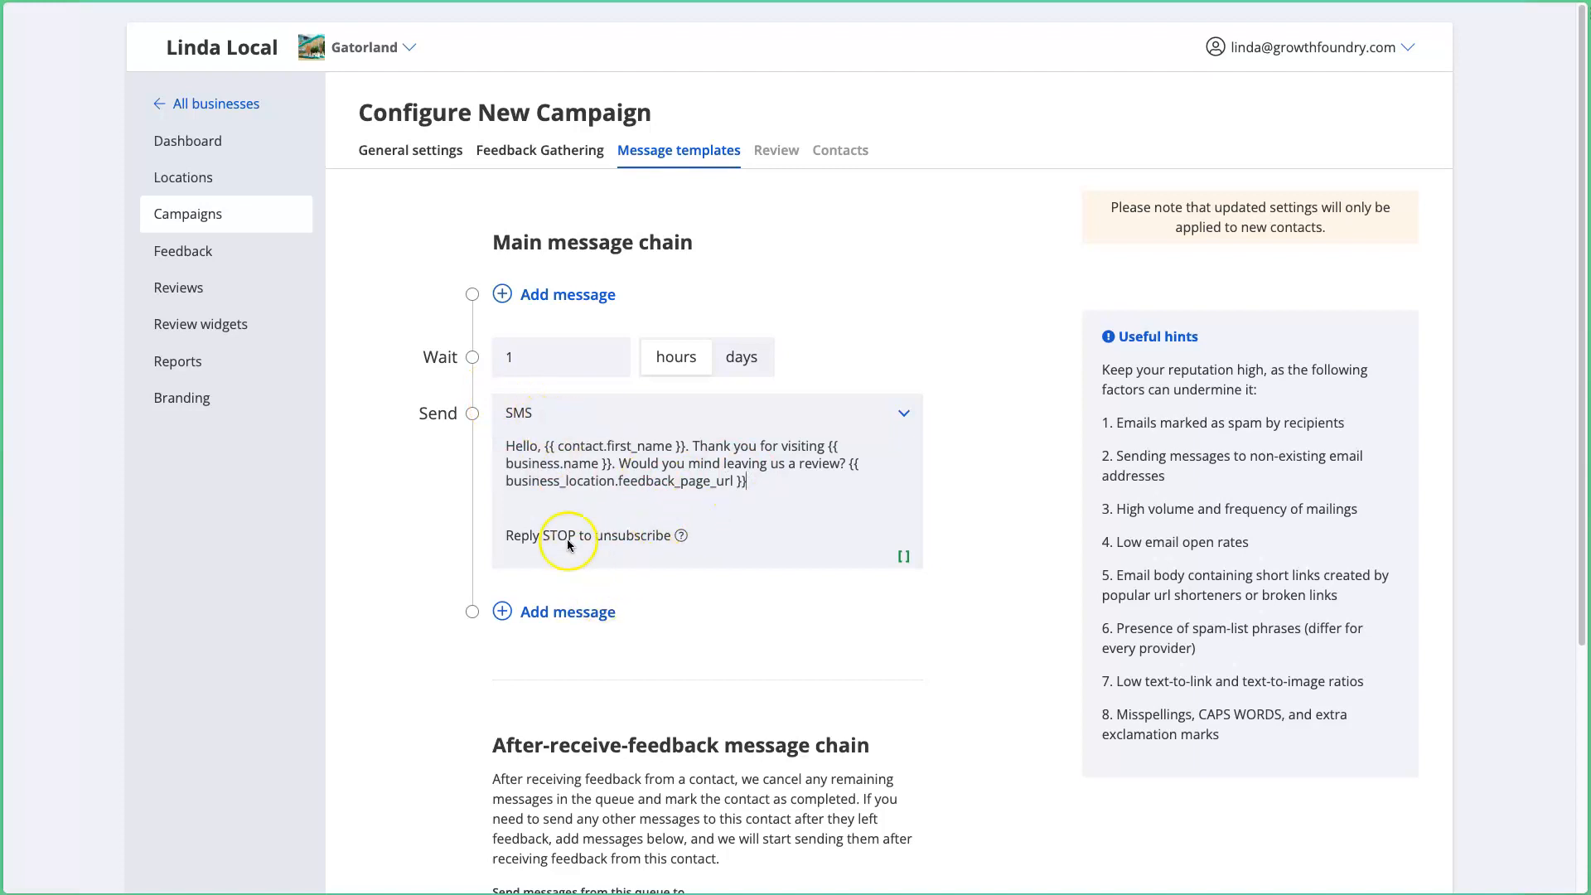
Step: Add a second message that sends as an email after 4 hours
click(558, 624)
scroll(353, 559, down, 2)
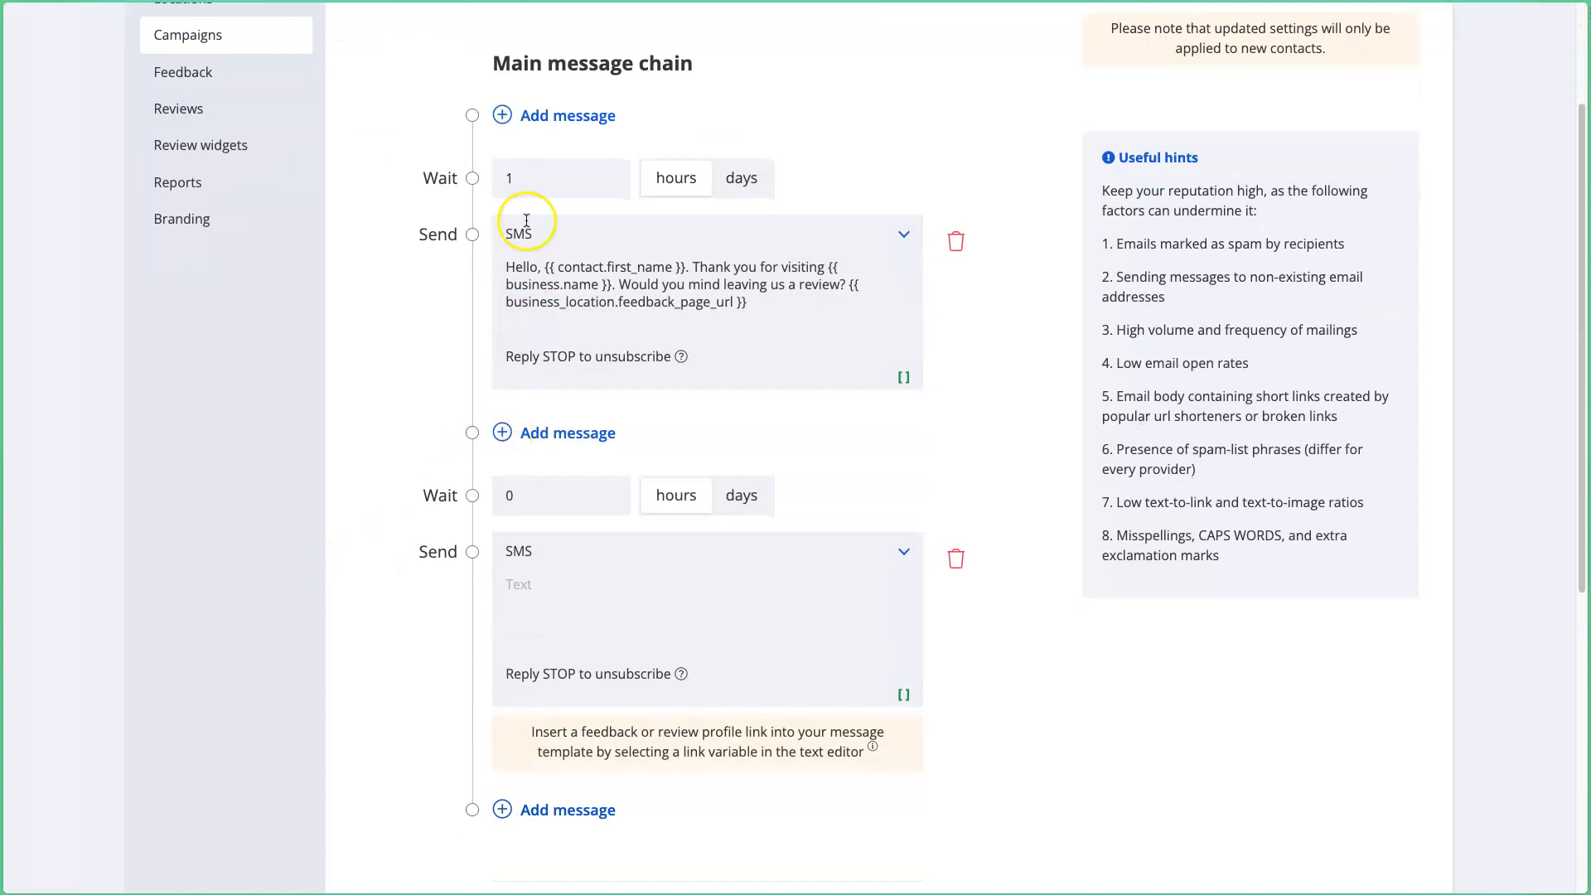
double_click(547, 502)
text(4)
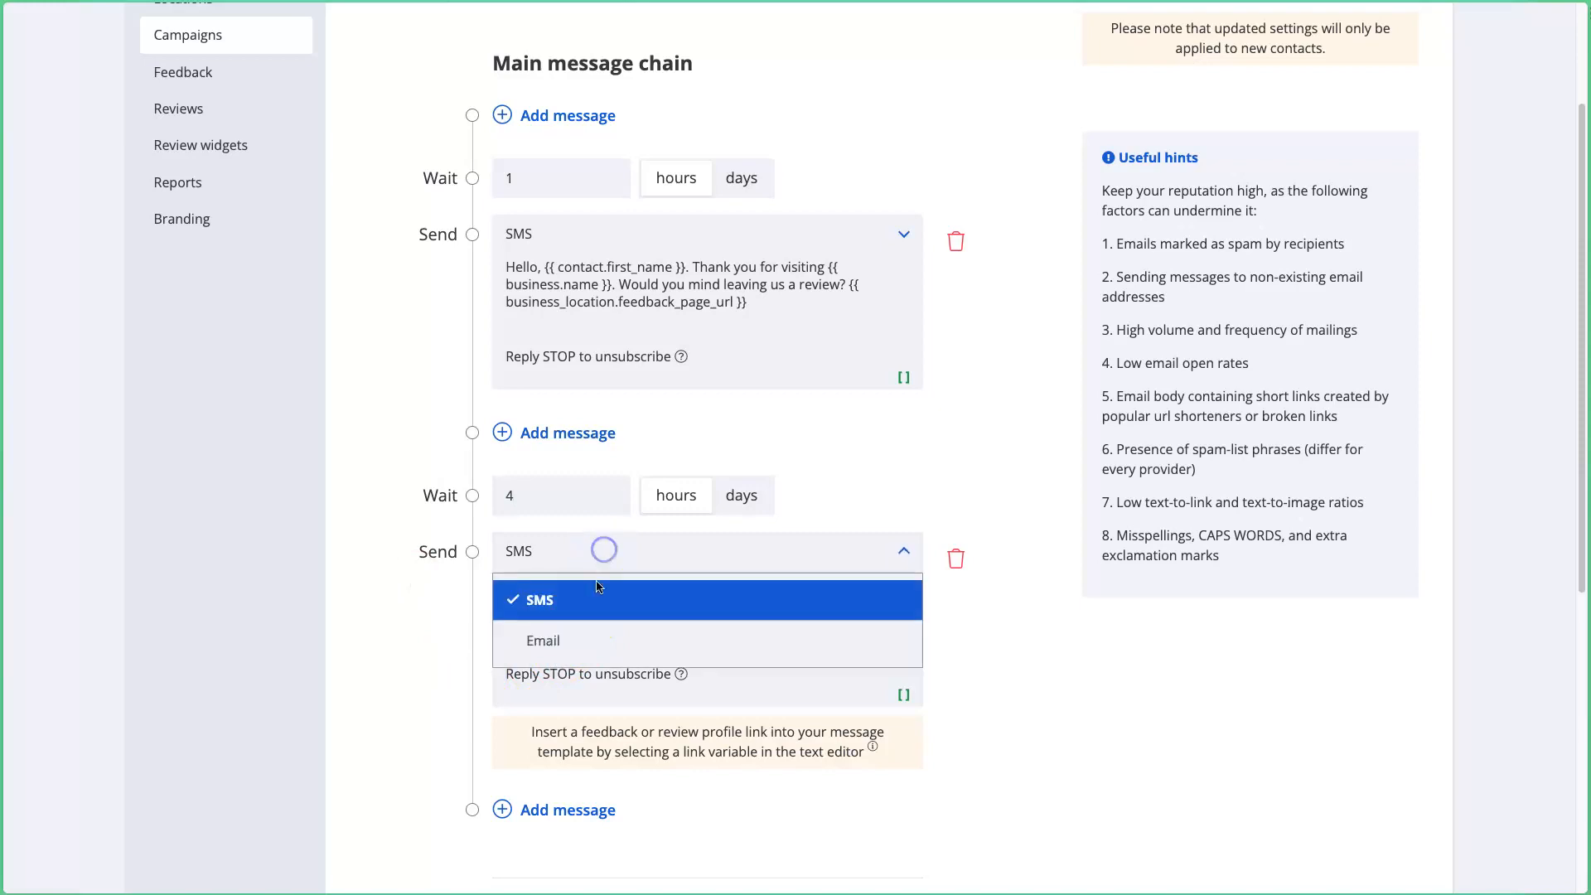
click(600, 641)
click(613, 600)
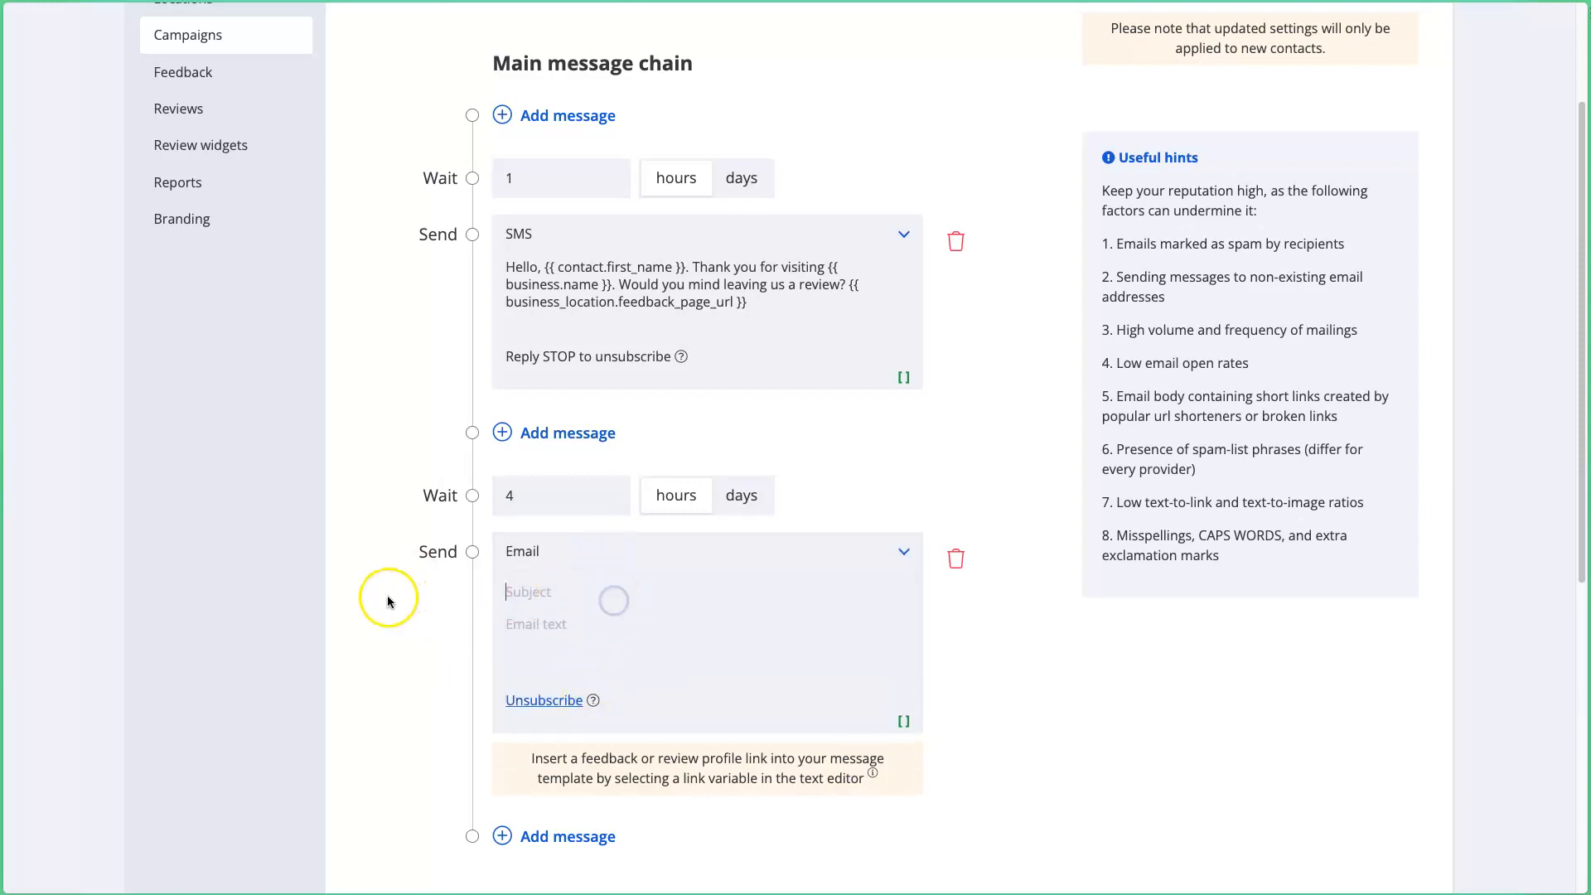
Step: Enter the 'Thanks for Visiting Gatorland' subject and a Dear first-name last-name greeting
text(Thanks for Visiting Gatorland)
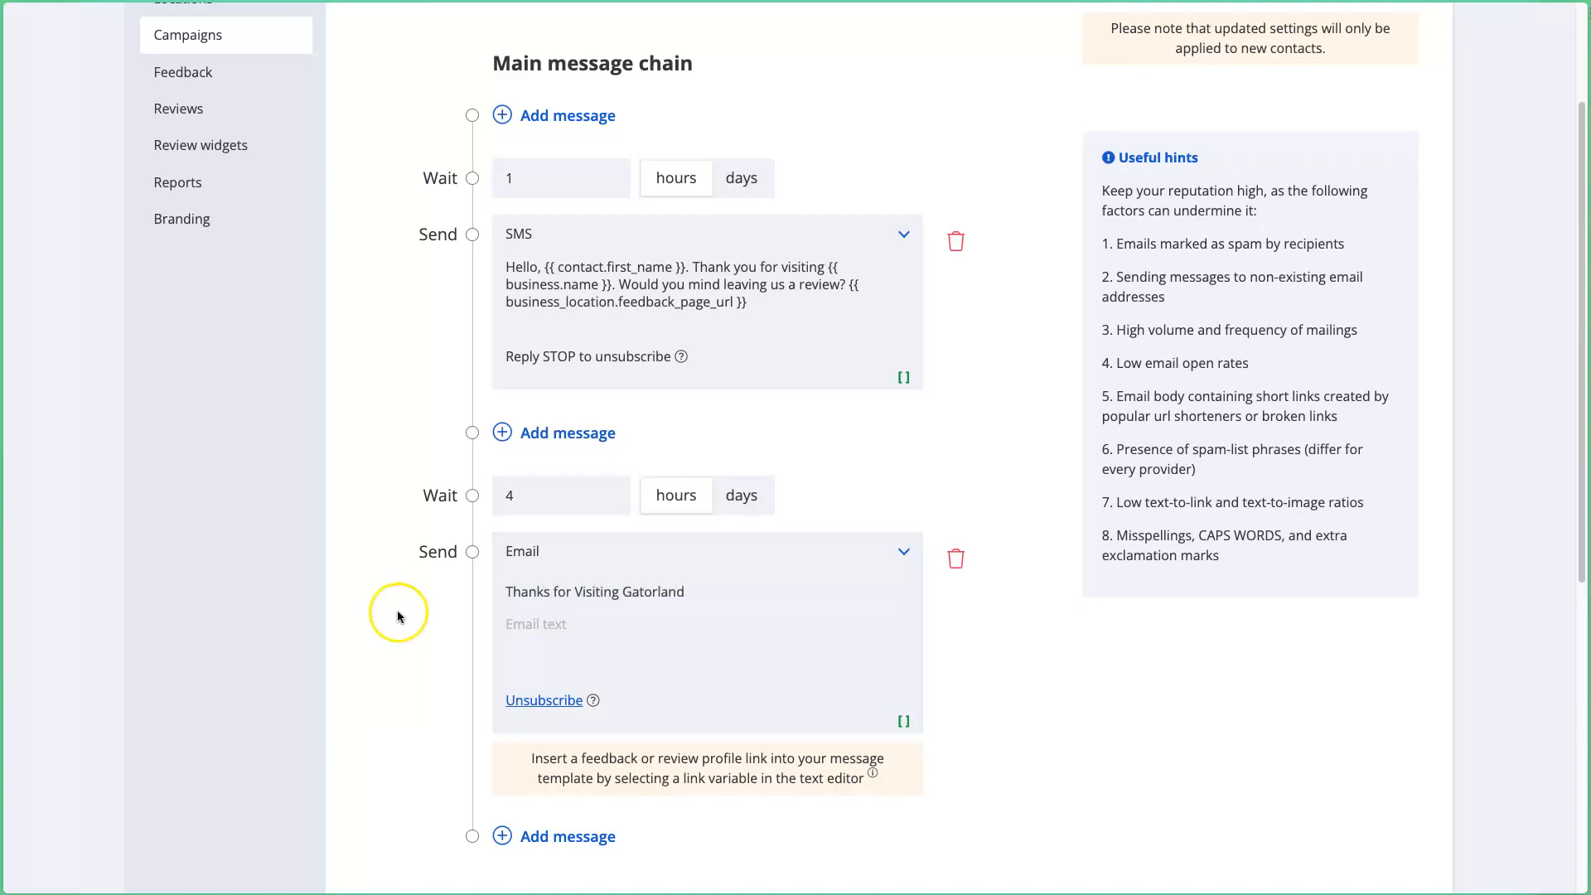
click(525, 628)
text(Dear)
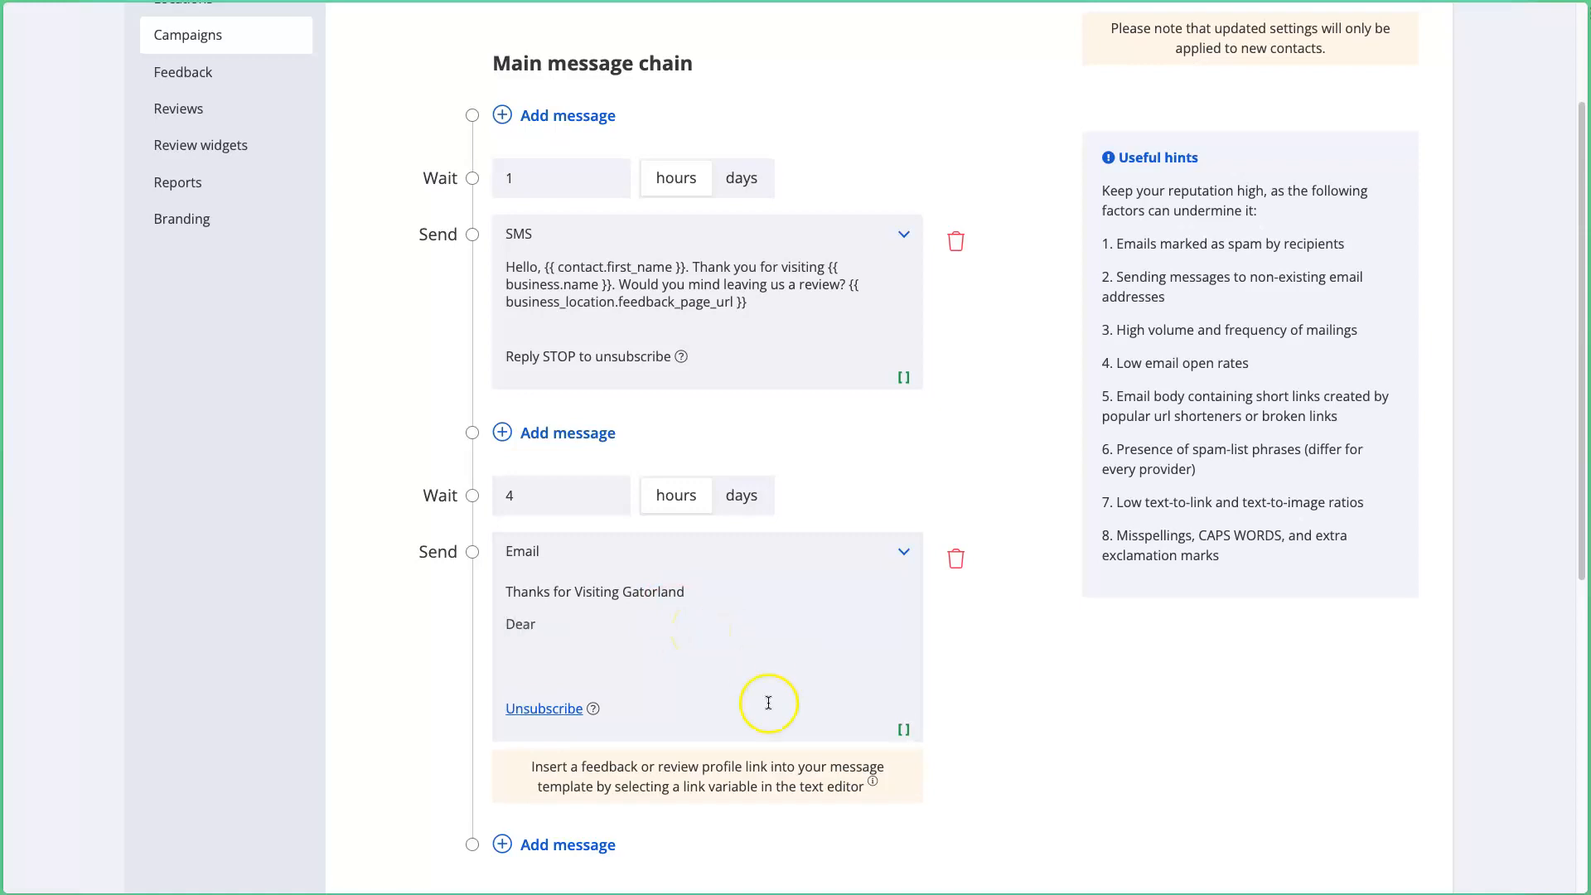
click(904, 729)
click(672, 603)
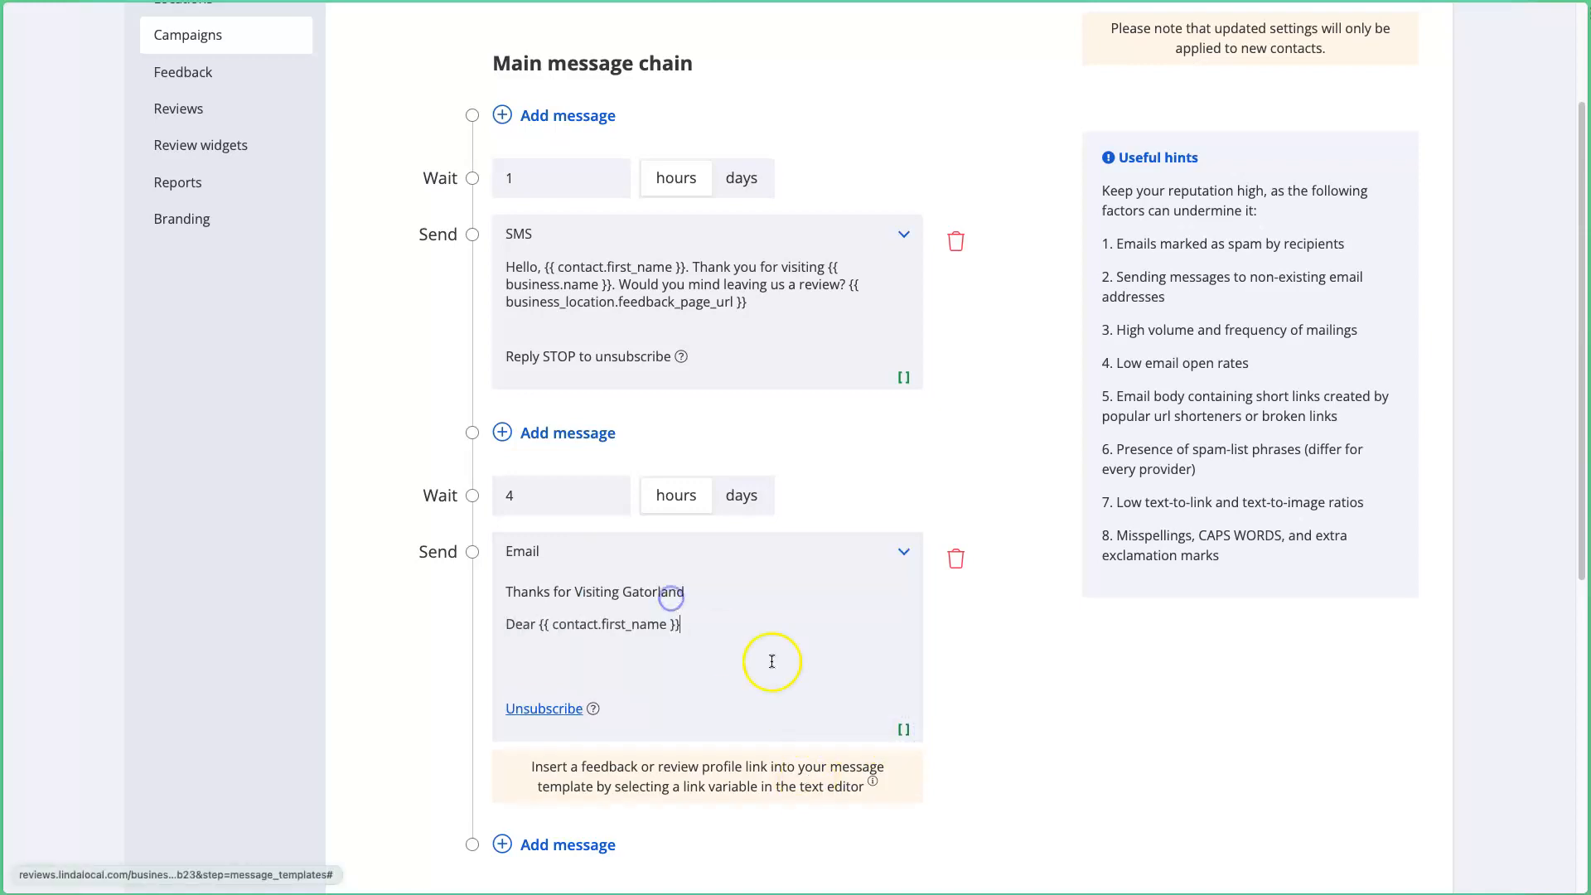
click(904, 729)
click(663, 615)
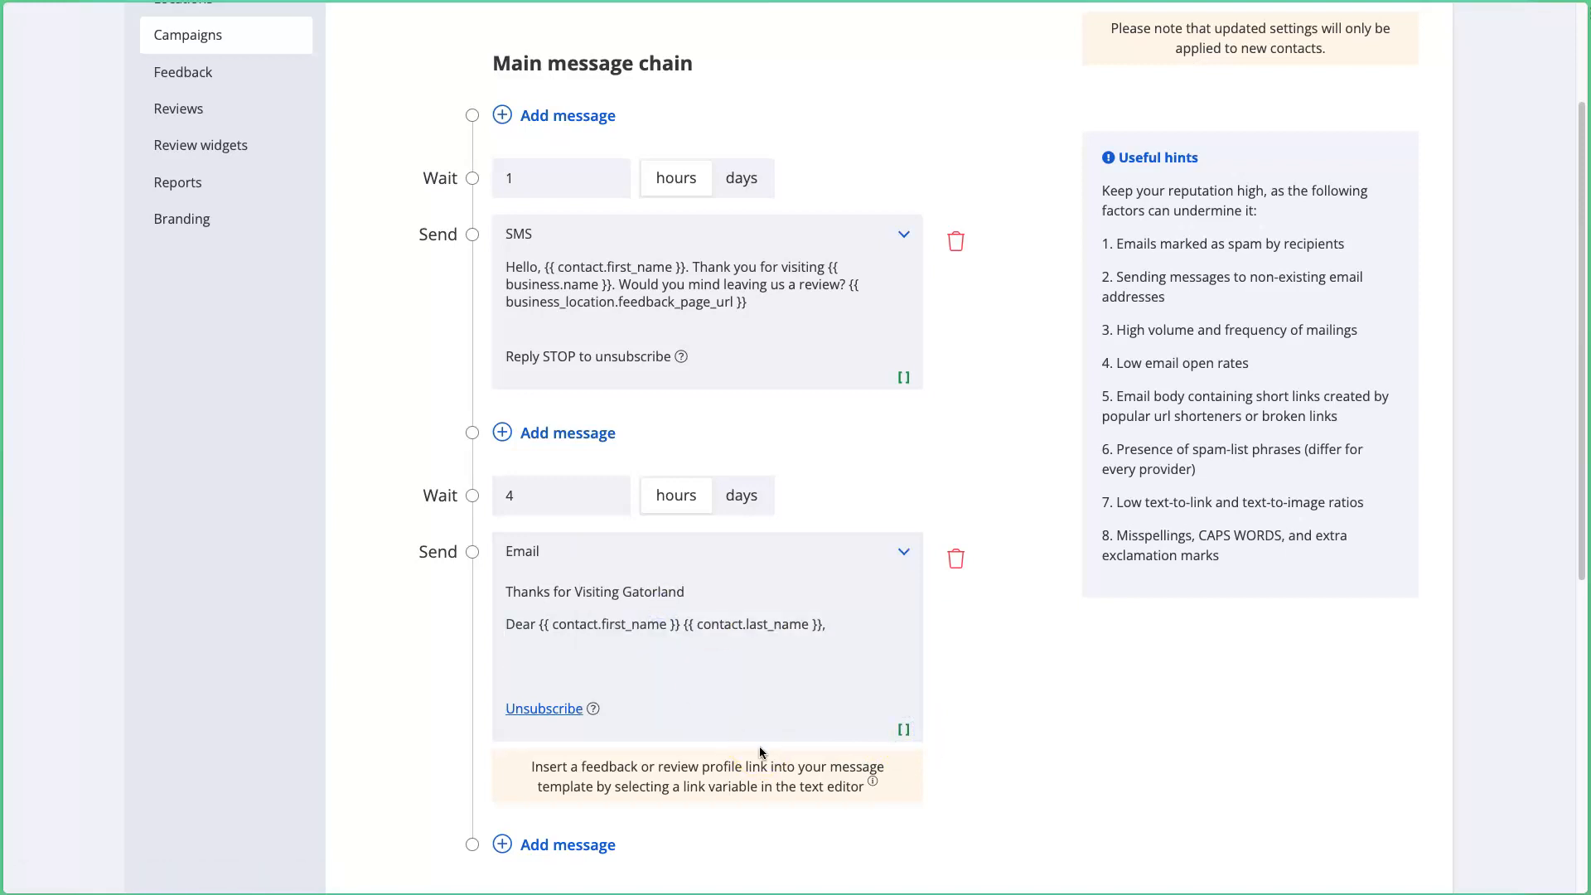
Step: Insert the business logo placeholder on its own line above the greeting
click(504, 624)
key(Return)
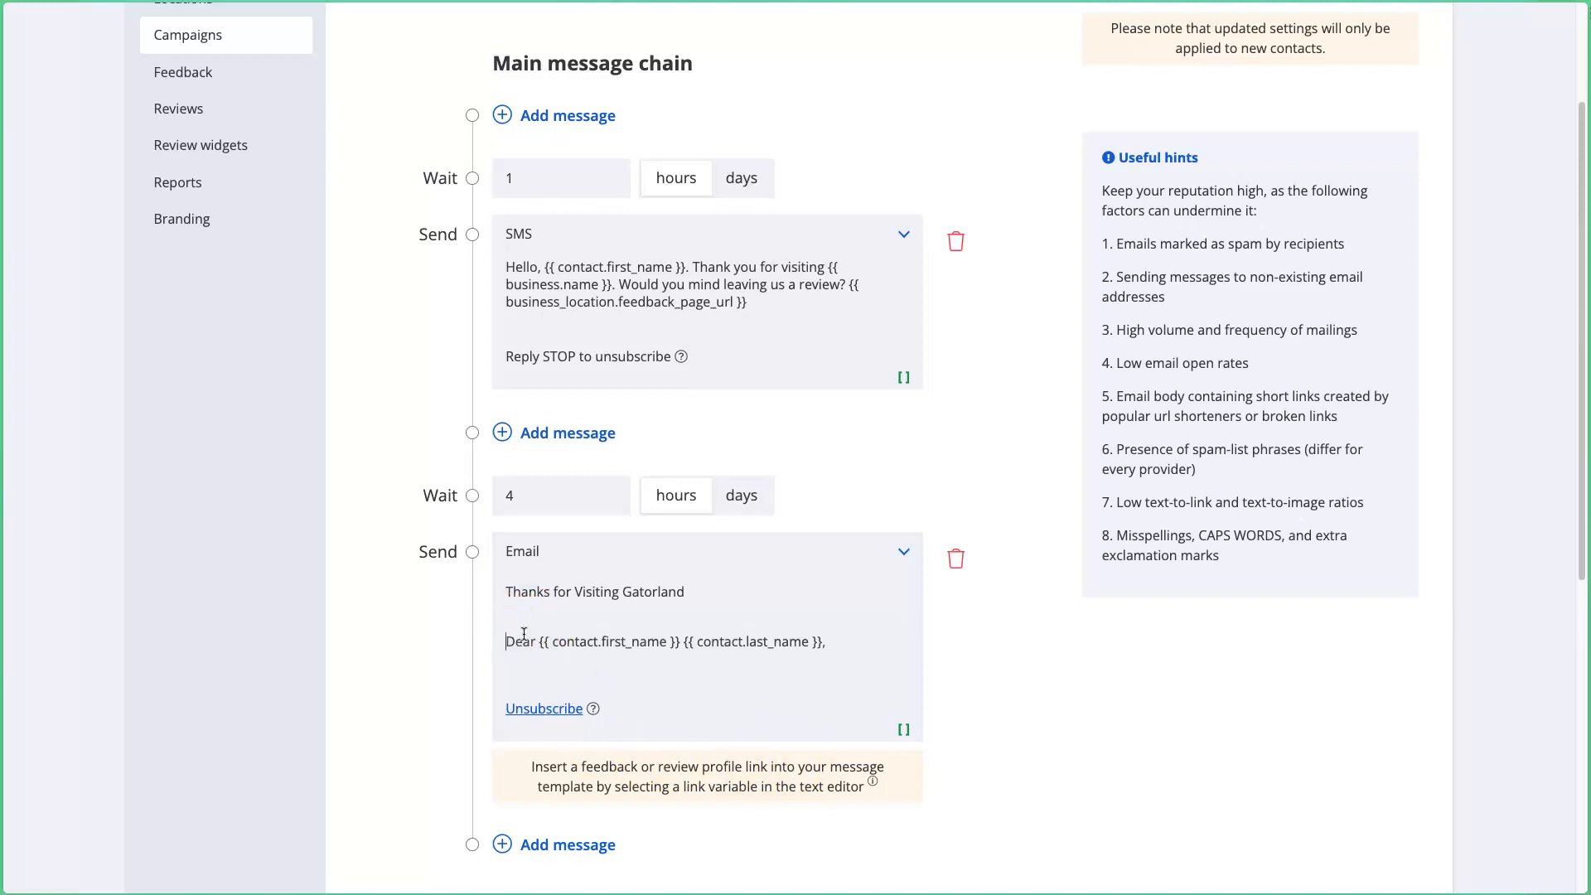
key(Return)
key(Up)
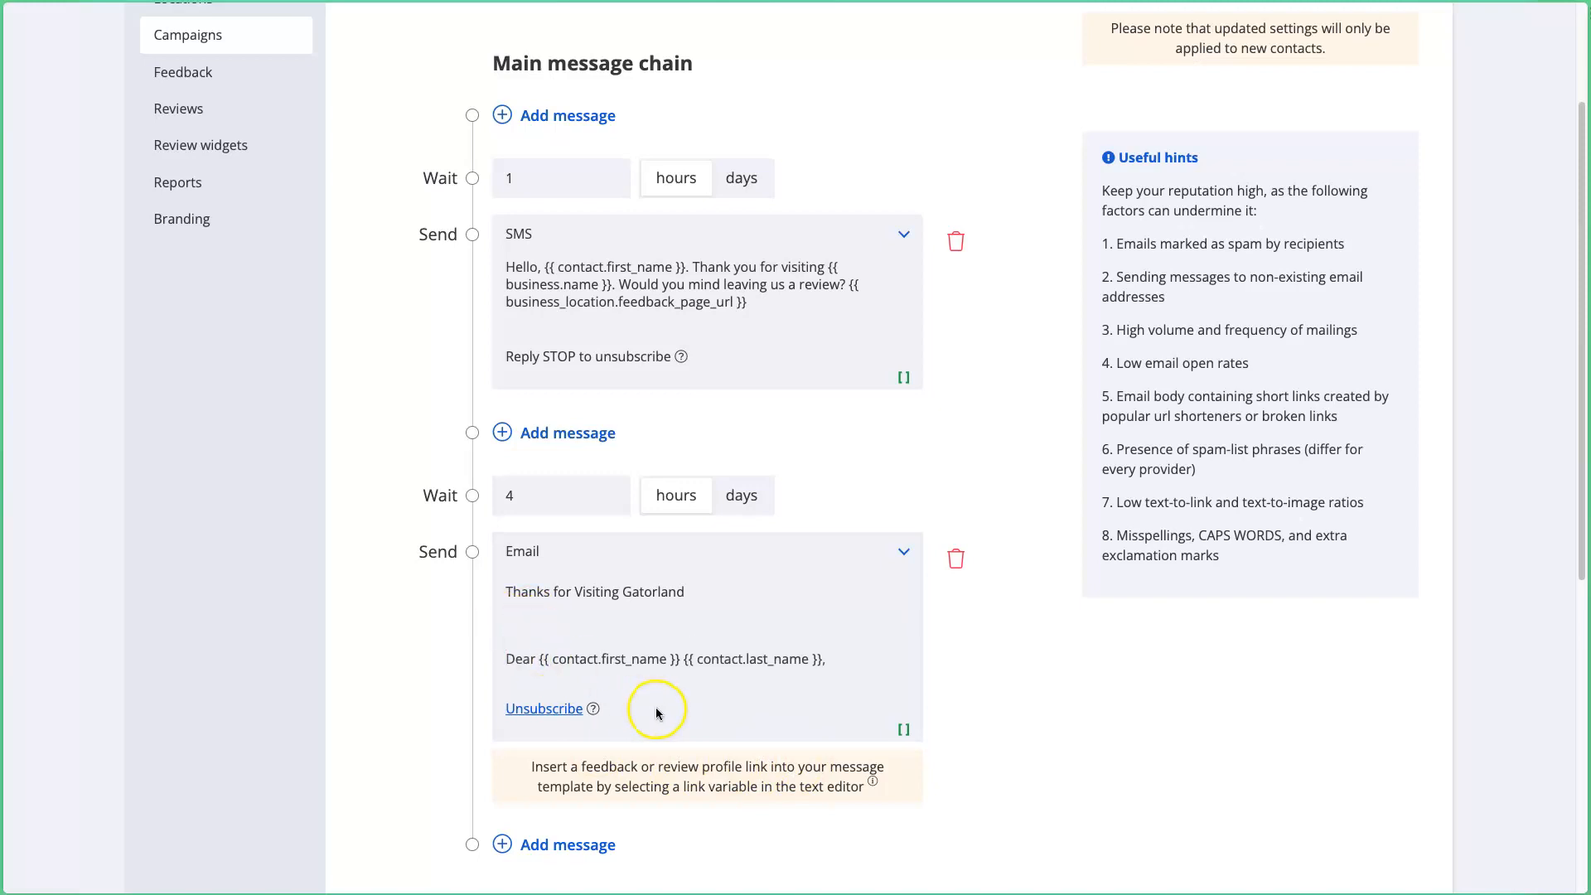
click(902, 729)
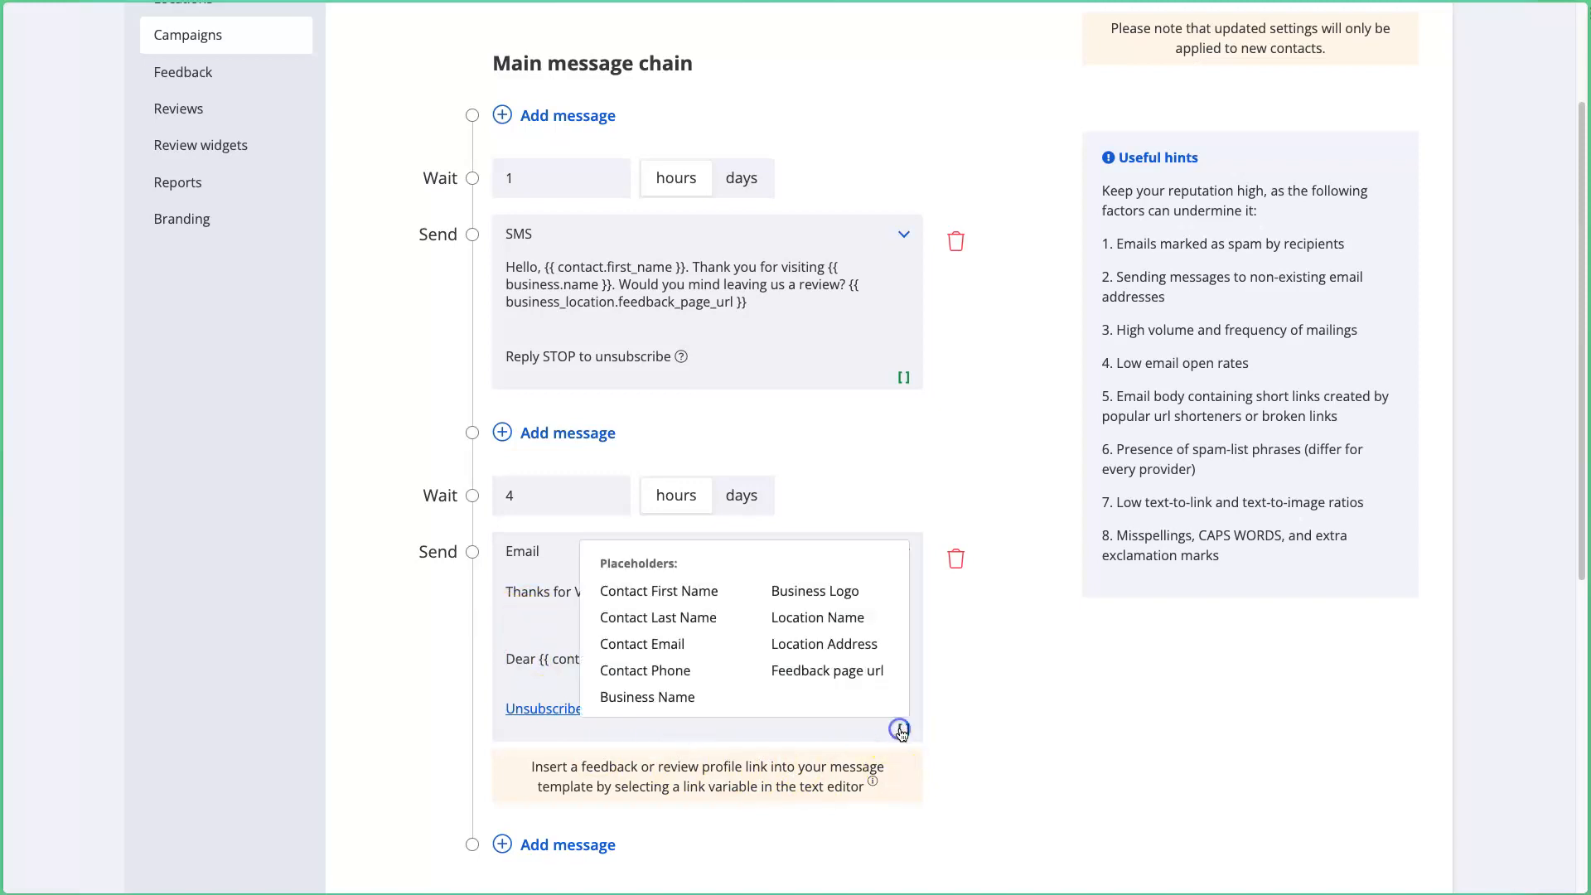
click(813, 607)
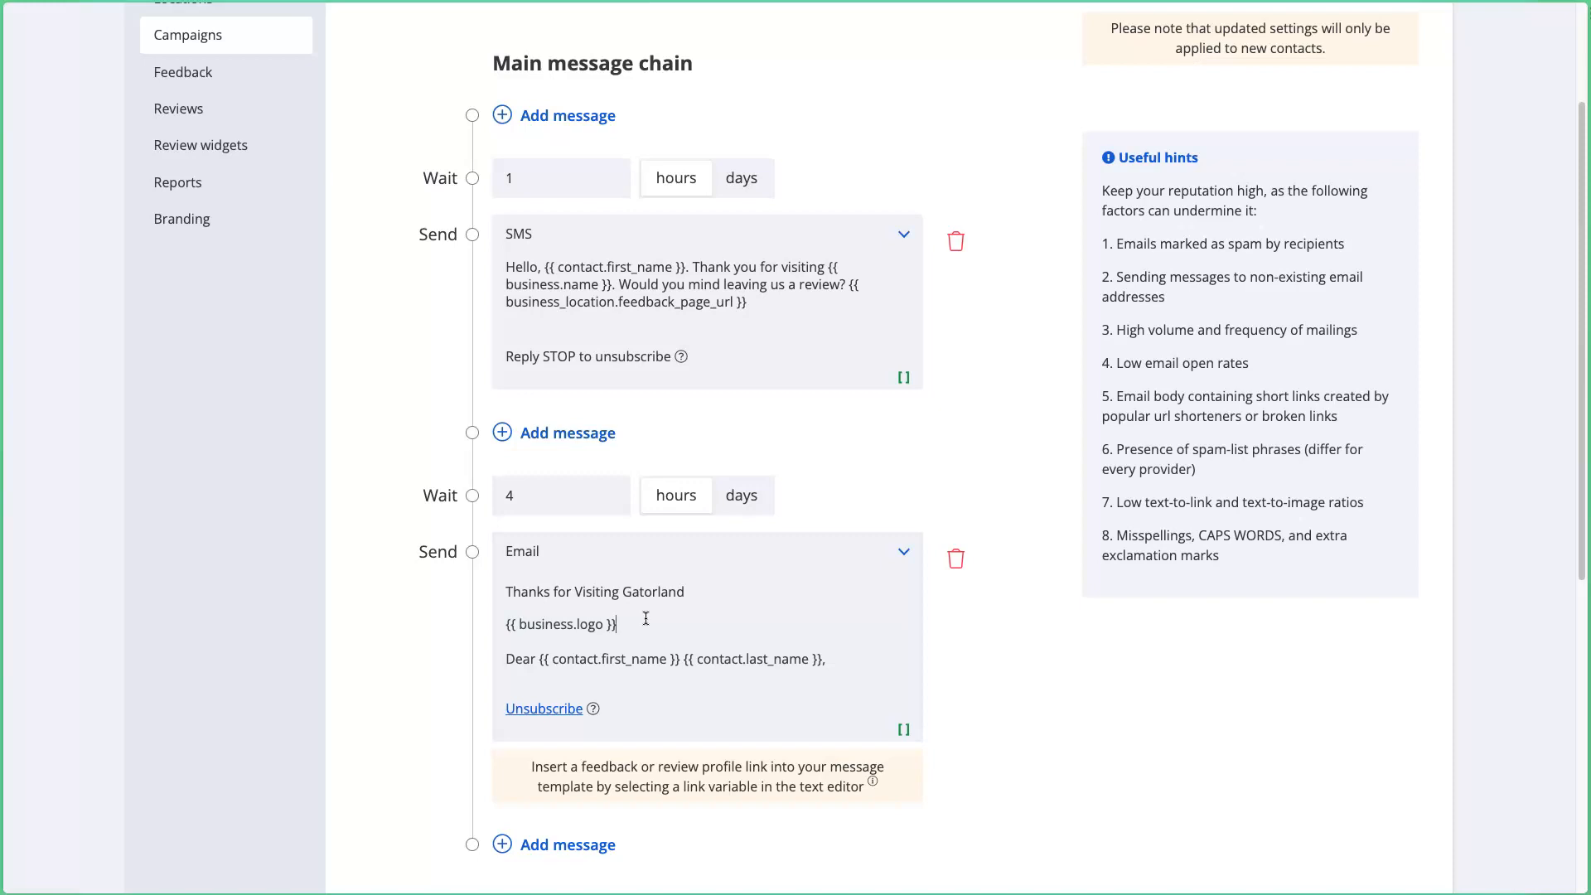
double_click(531, 498)
click(856, 687)
drag(626, 624, 481, 613)
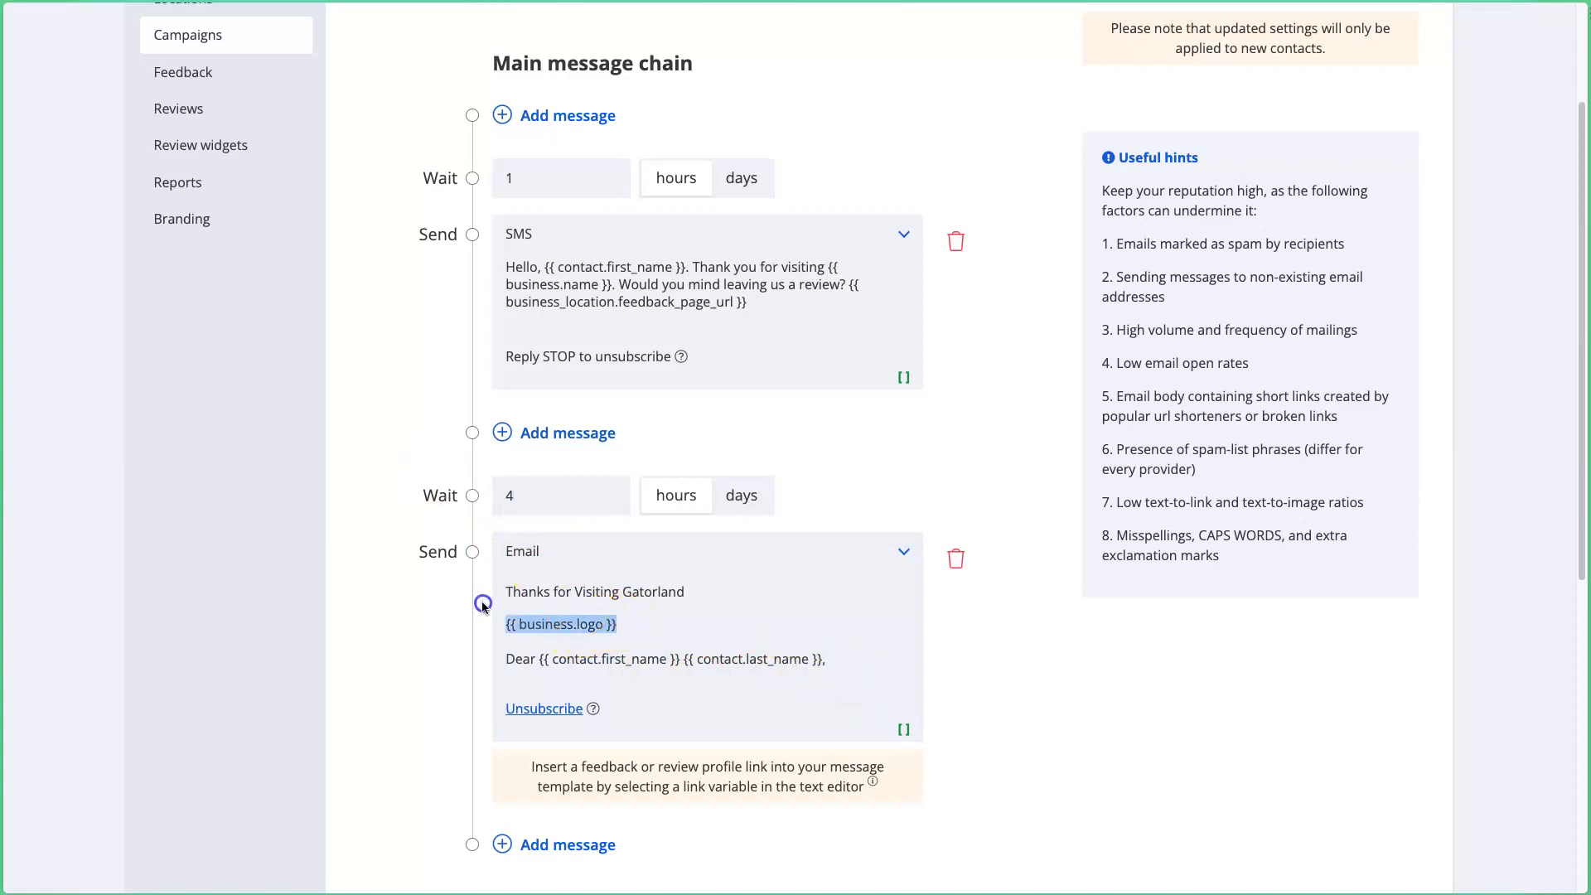
click(624, 640)
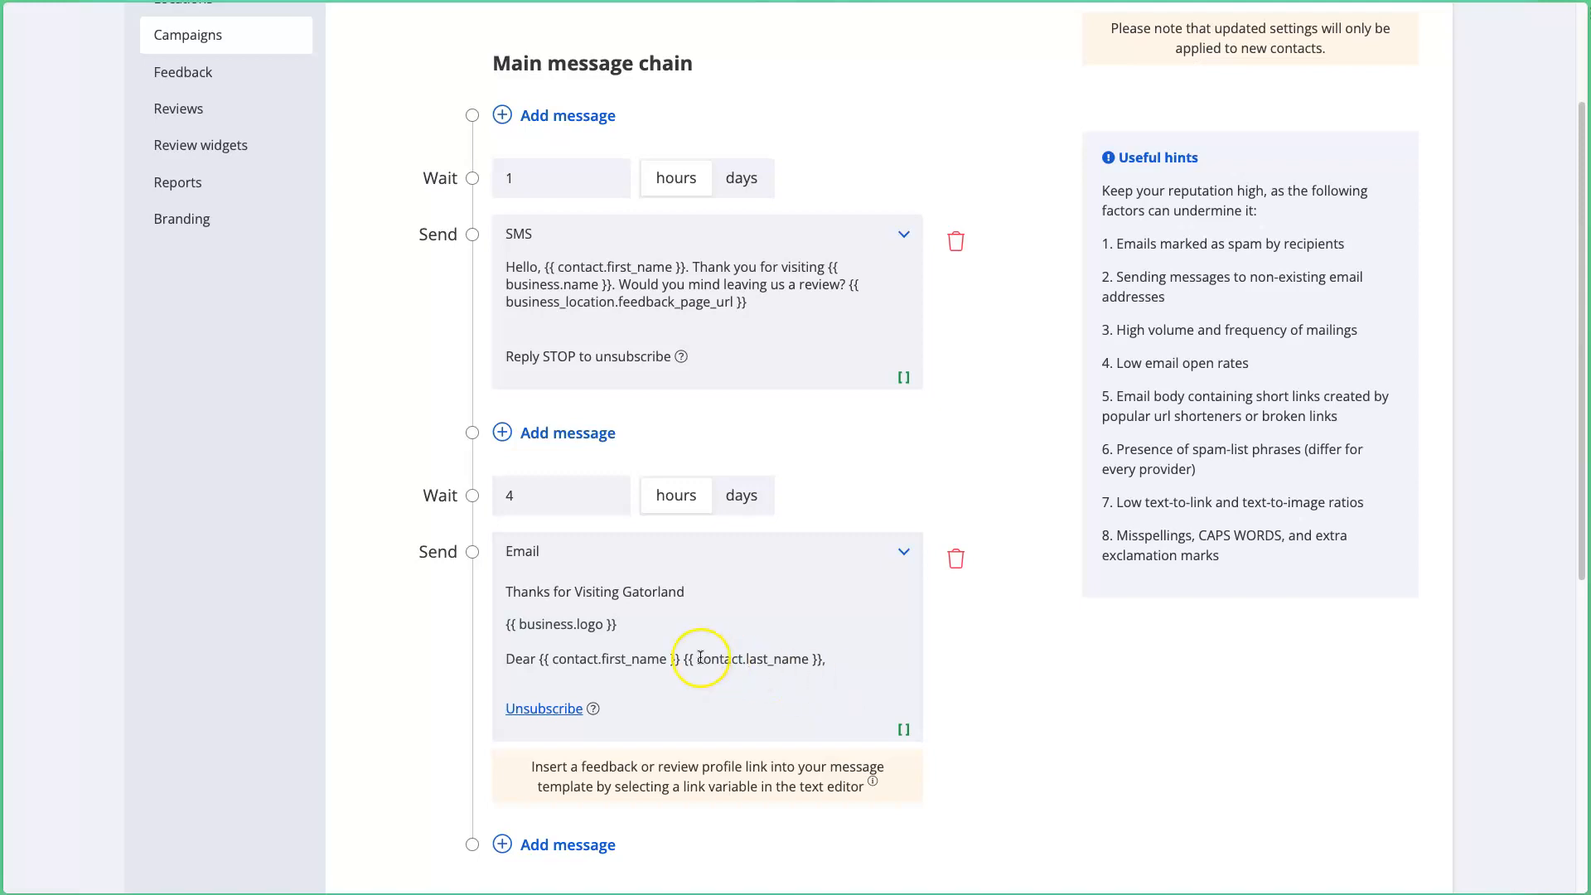
Step: Start a paragraph 'We really appreciate you visiting [Business Name]'
click(787, 727)
key(Return)
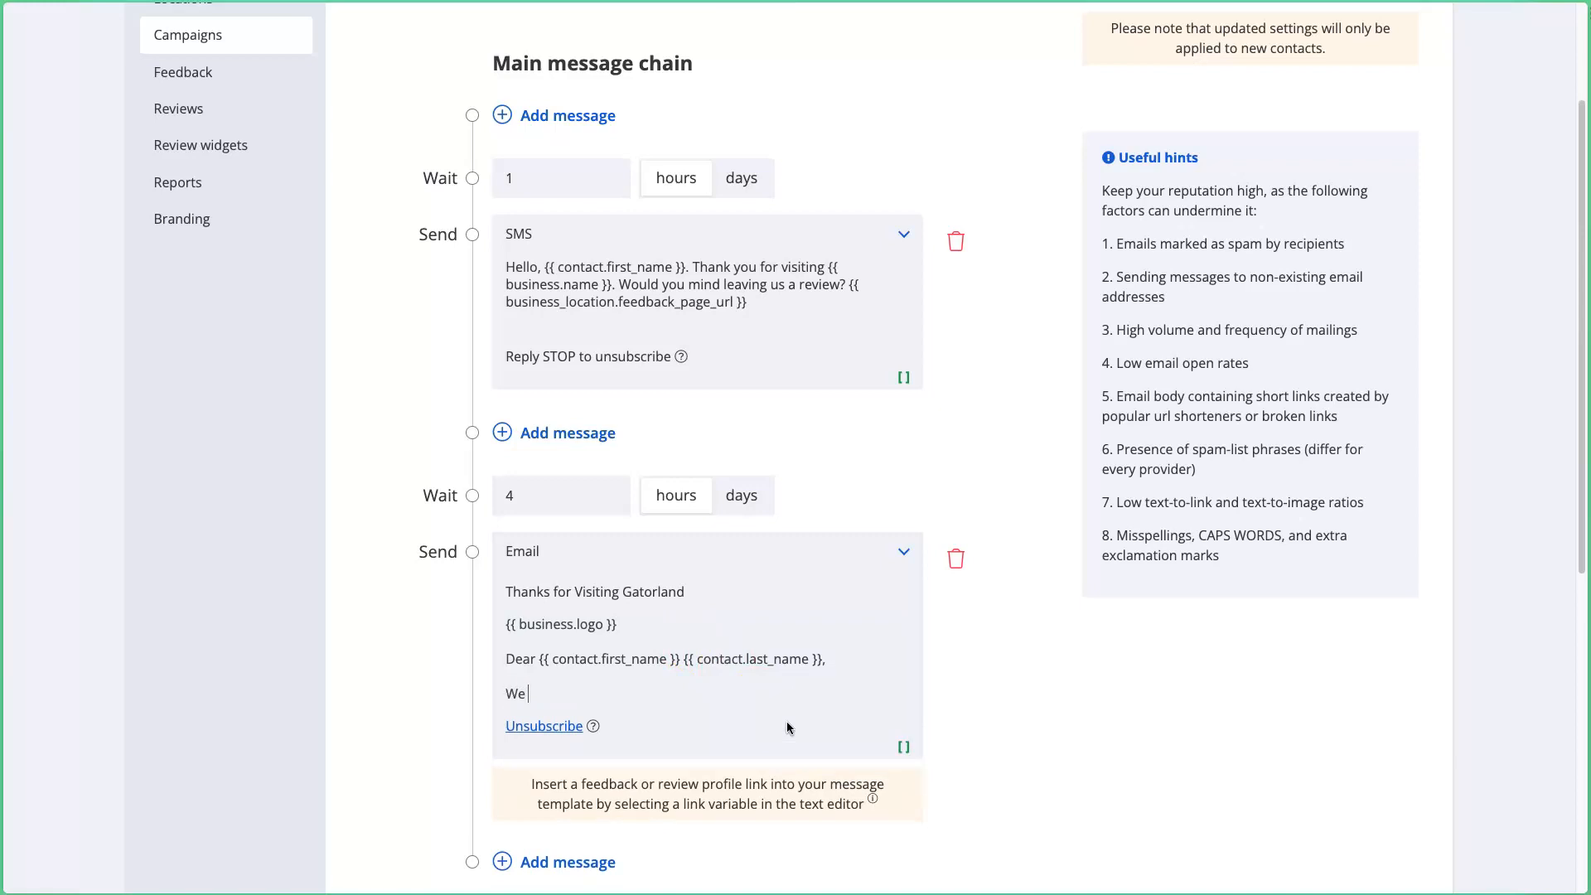
text(We really appreciate you visitin)
key(BackSpace)
text(ting)
click(901, 746)
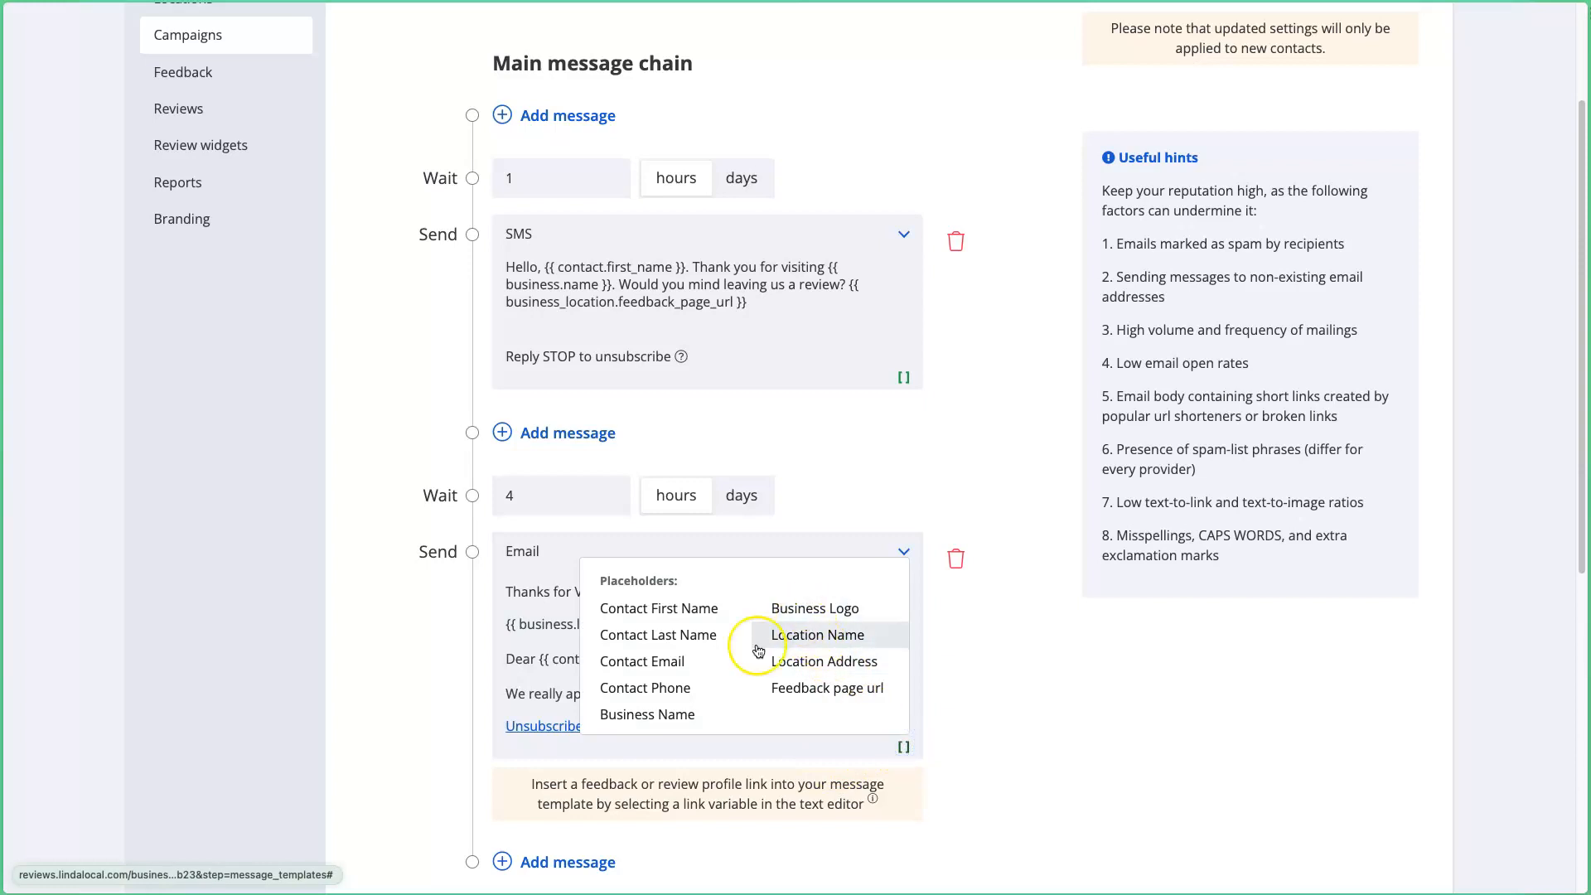
click(654, 713)
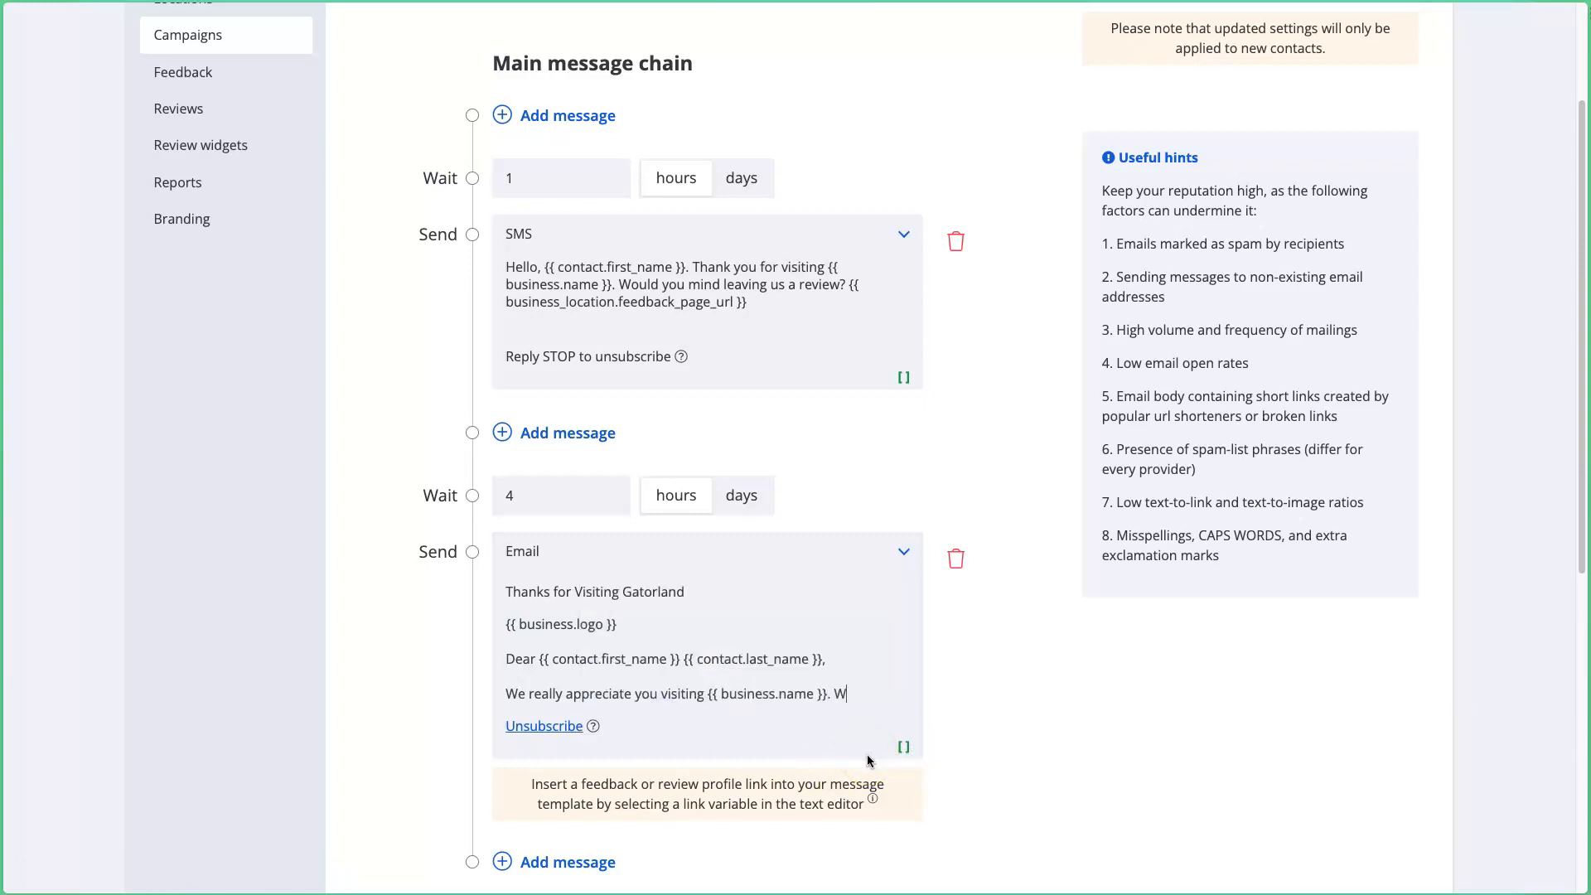
Step: Add the small-business review request, then the Feedback page url link on a new line
text(. We are a small business, and reviews)
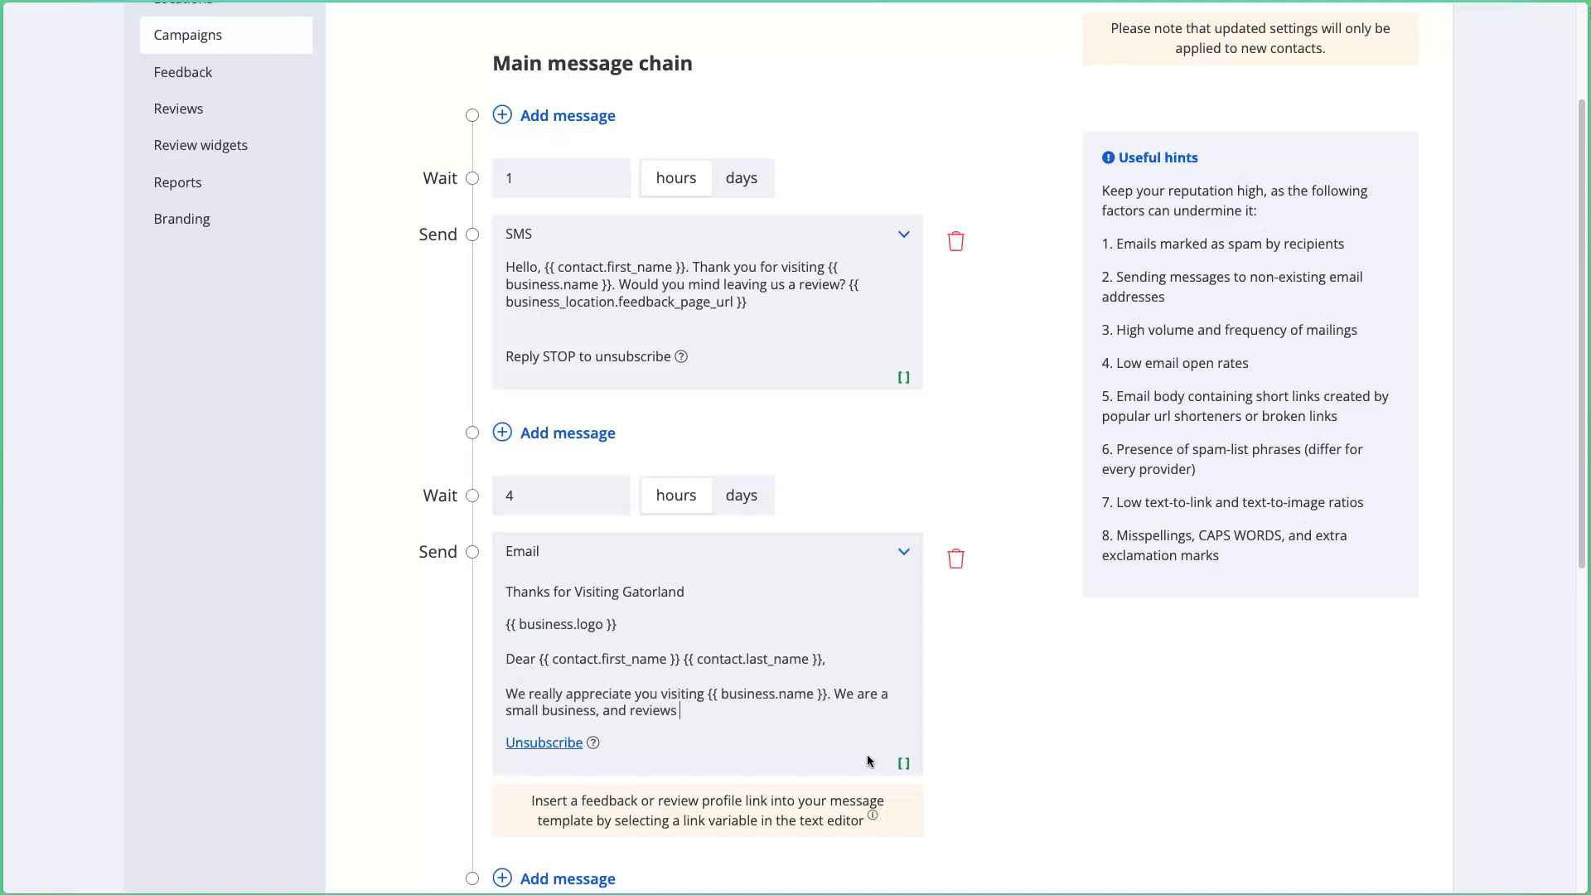
text( help us out a lot. Would you mind leaving )
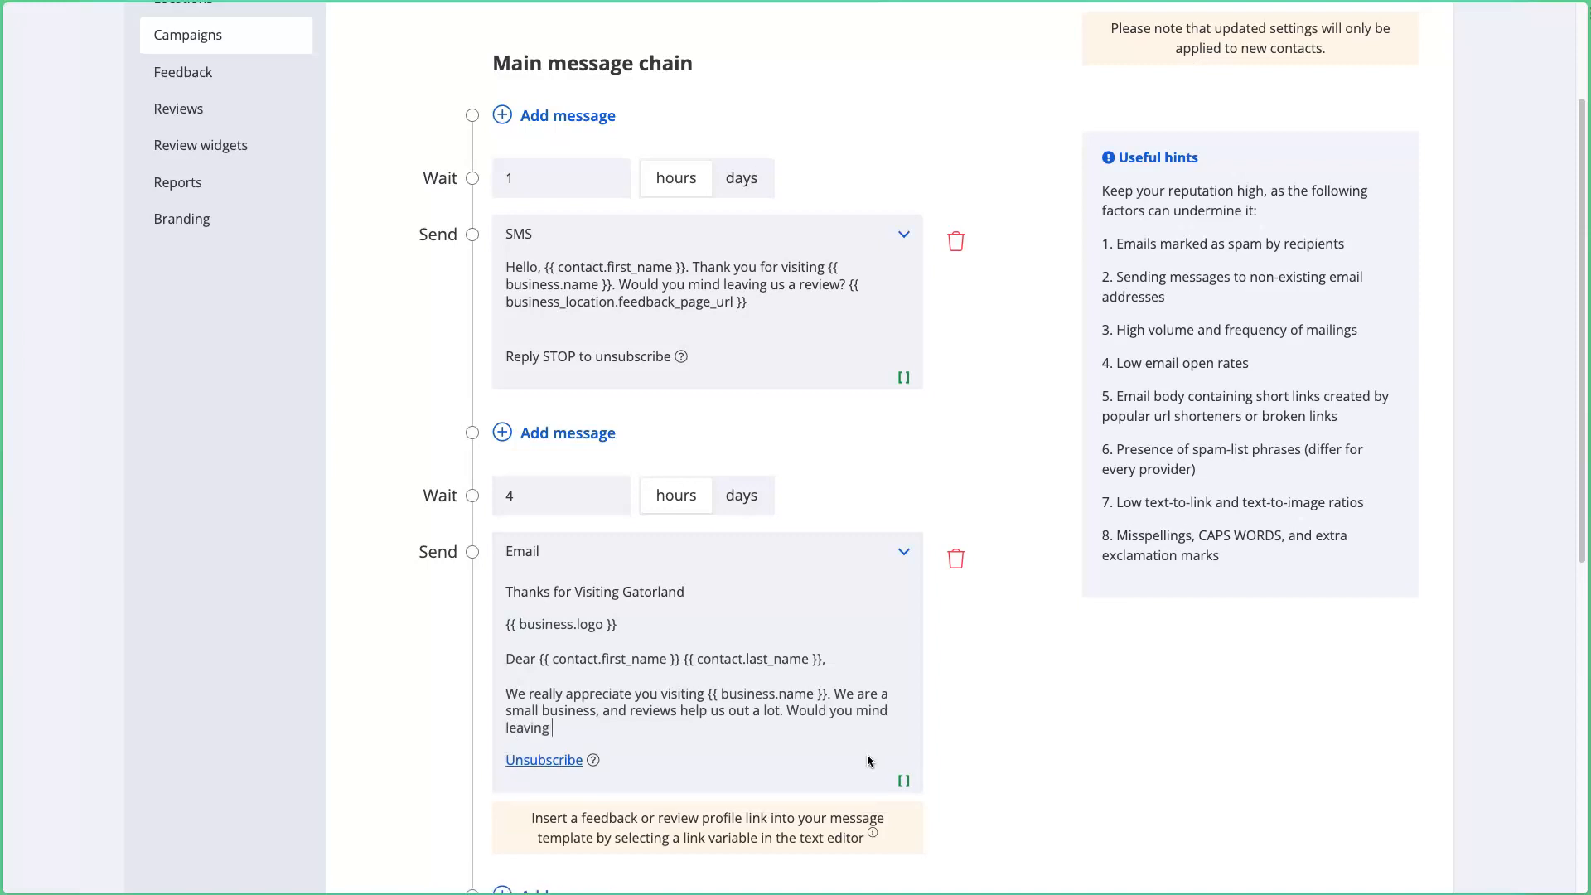
text(us one? Thanks so much.)
key(Return)
click(927, 815)
click(902, 812)
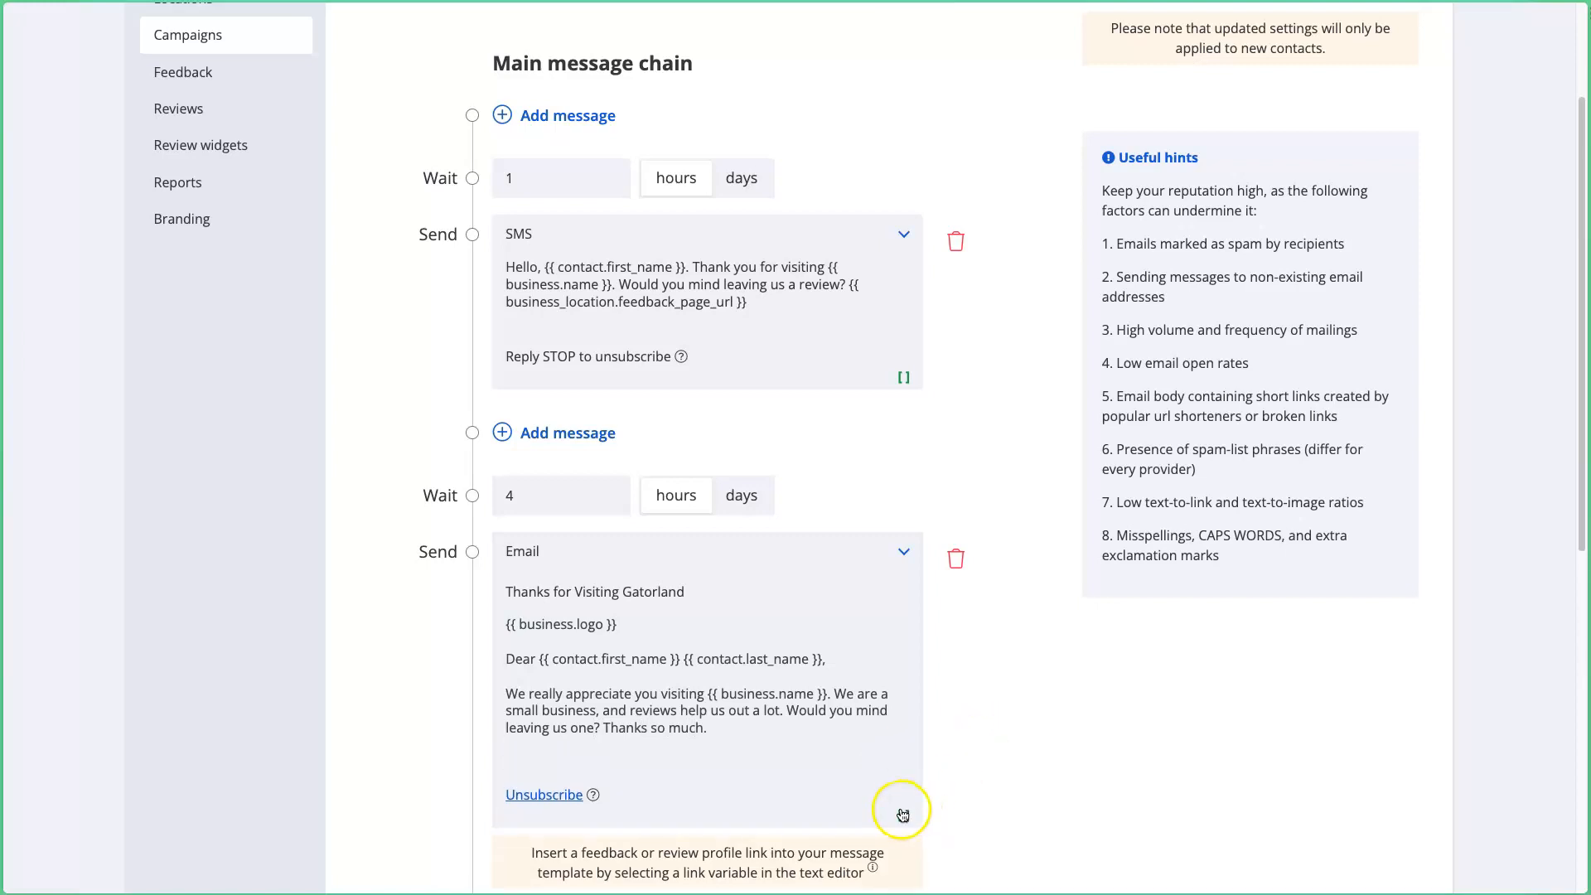
click(833, 759)
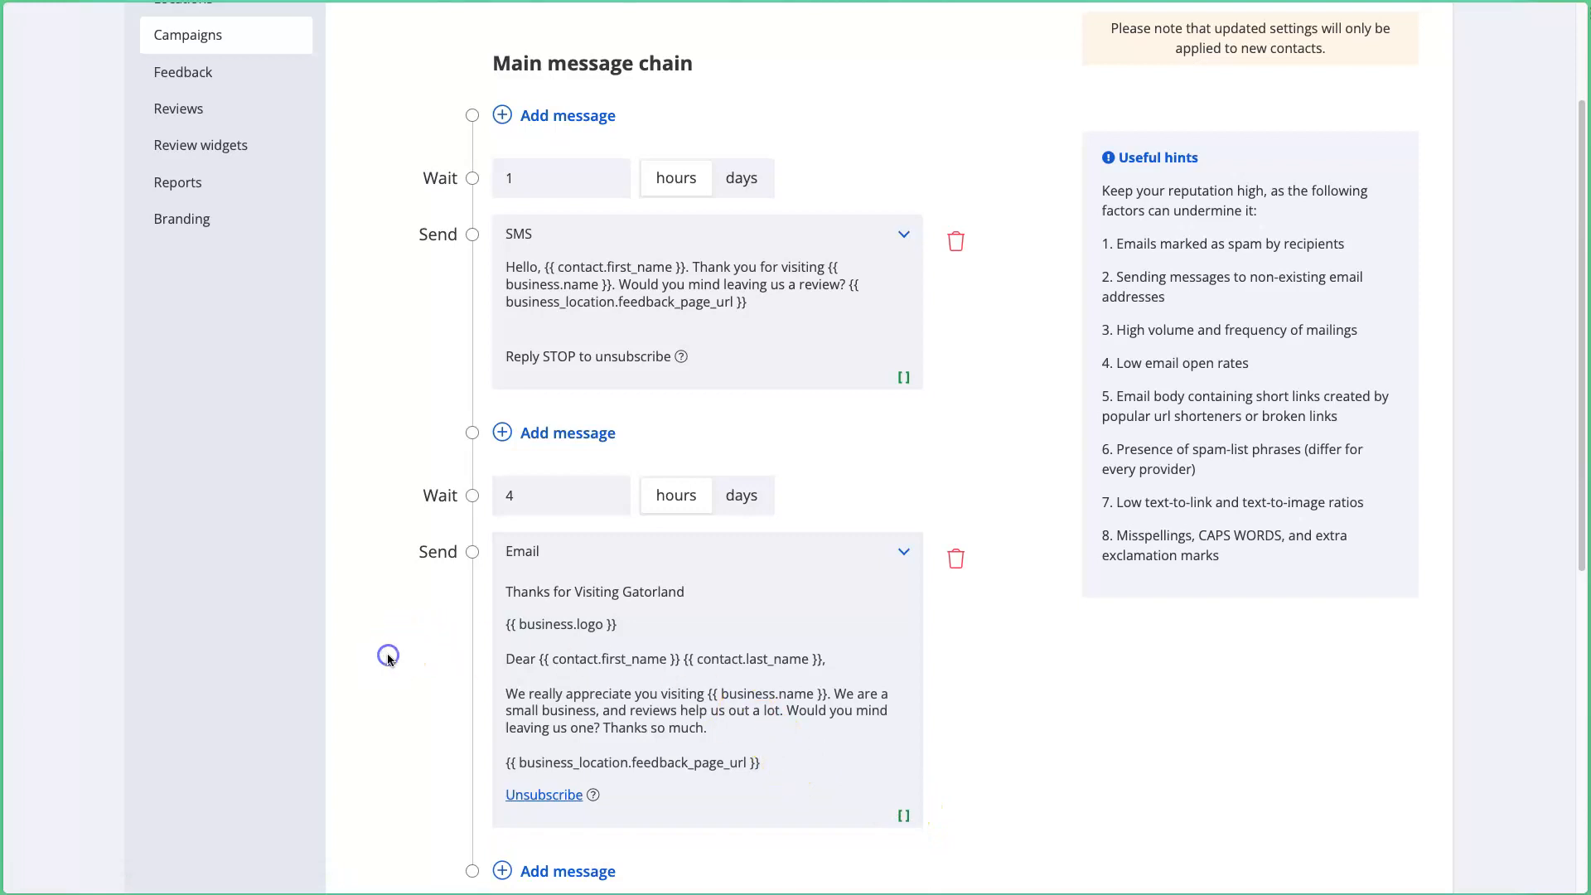
Step: Add a third step after the email with a 1-day wait
scroll(392, 664, down, 1)
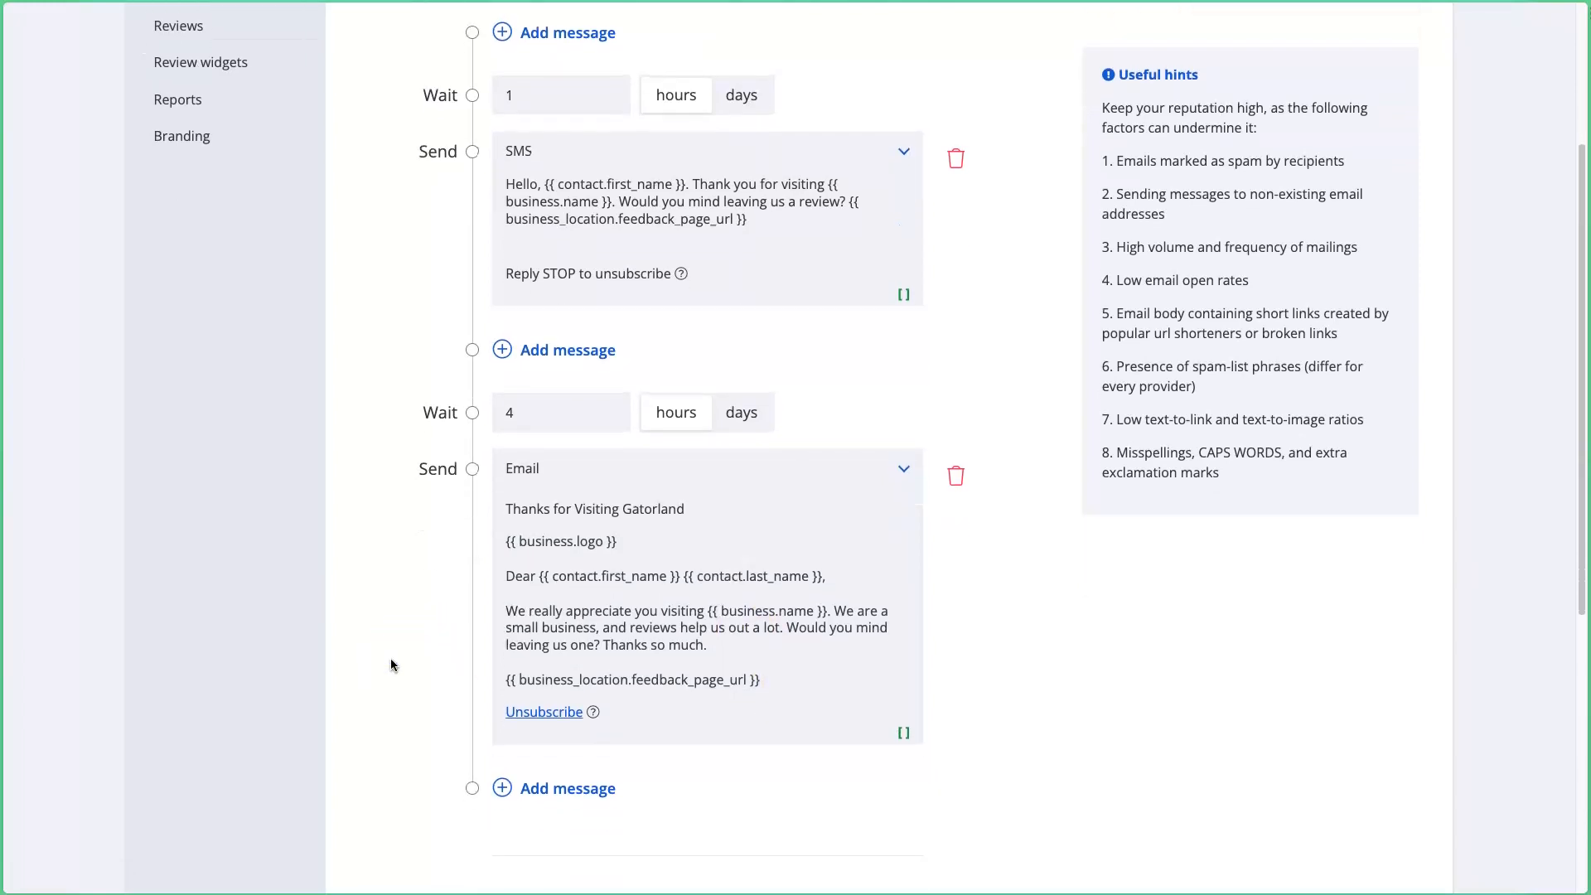
scroll(390, 658, down, 4)
click(450, 601)
scroll(450, 601, up, 3)
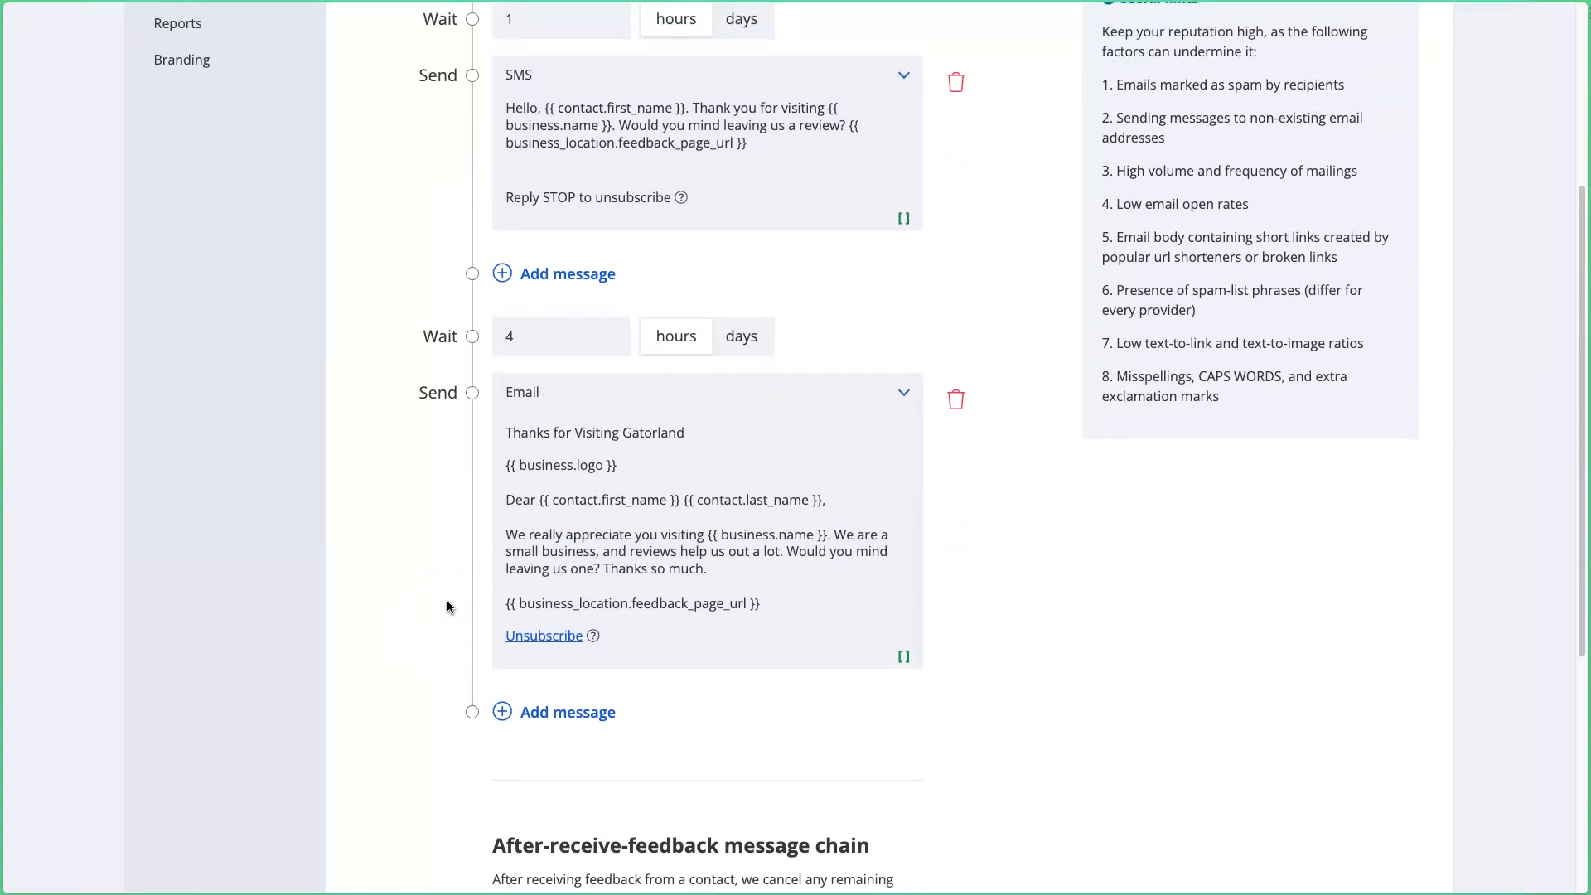
click(567, 711)
scroll(567, 710, down, 1)
scroll(567, 710, down, 1)
drag(551, 638, 436, 614)
text(1)
click(736, 649)
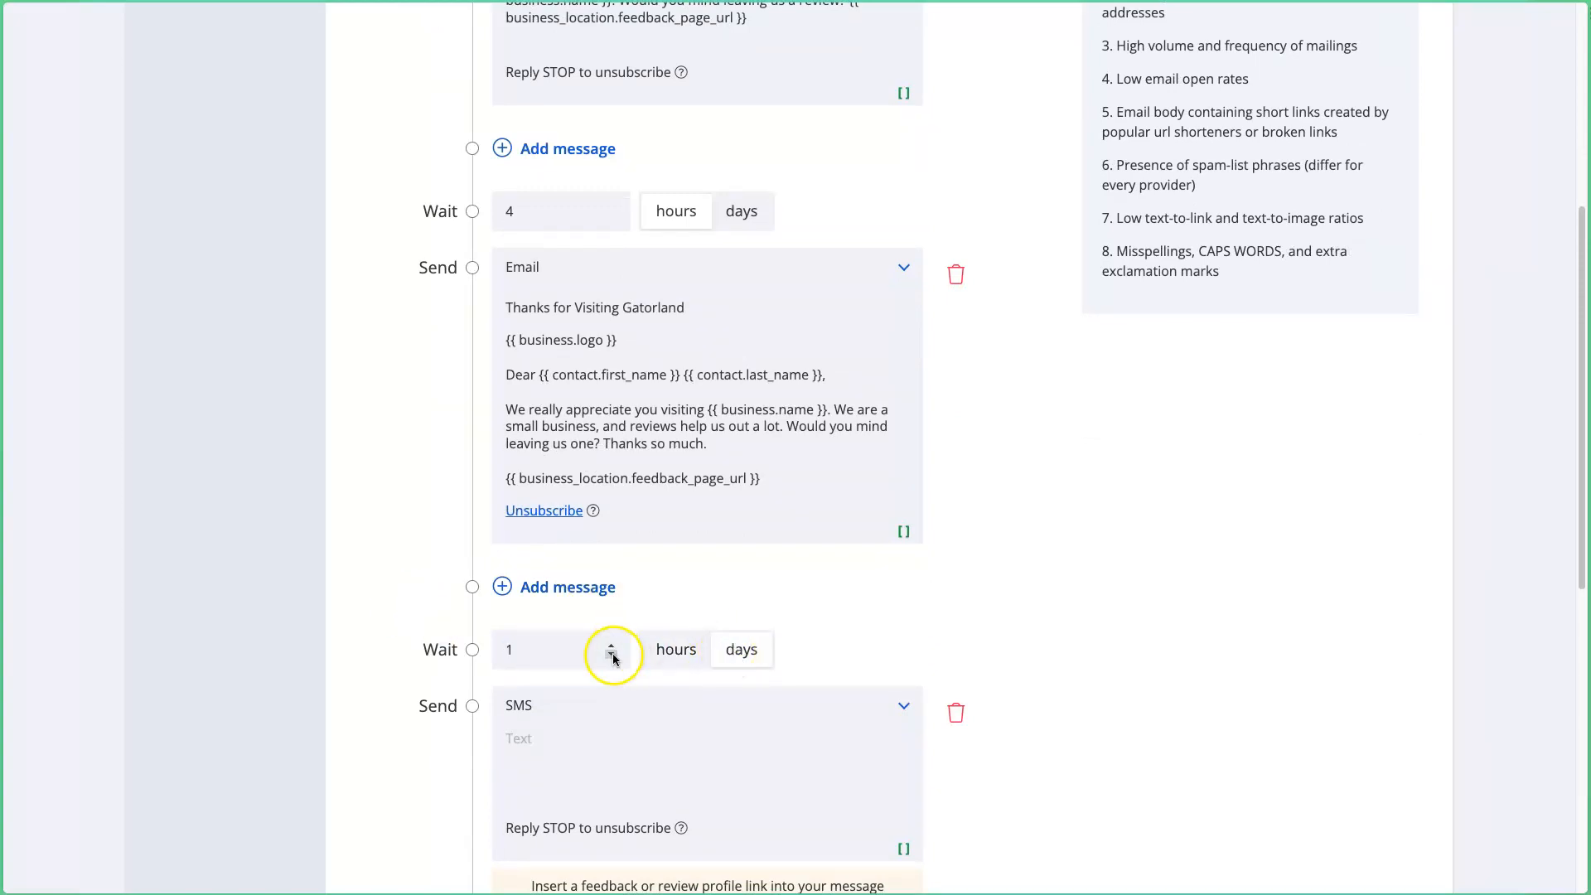
scroll(614, 654, down, 1)
Step: Write the SMS thanking the visitor again from Business Name, asking for a review with the feedback link
text(Thanks again for coming to)
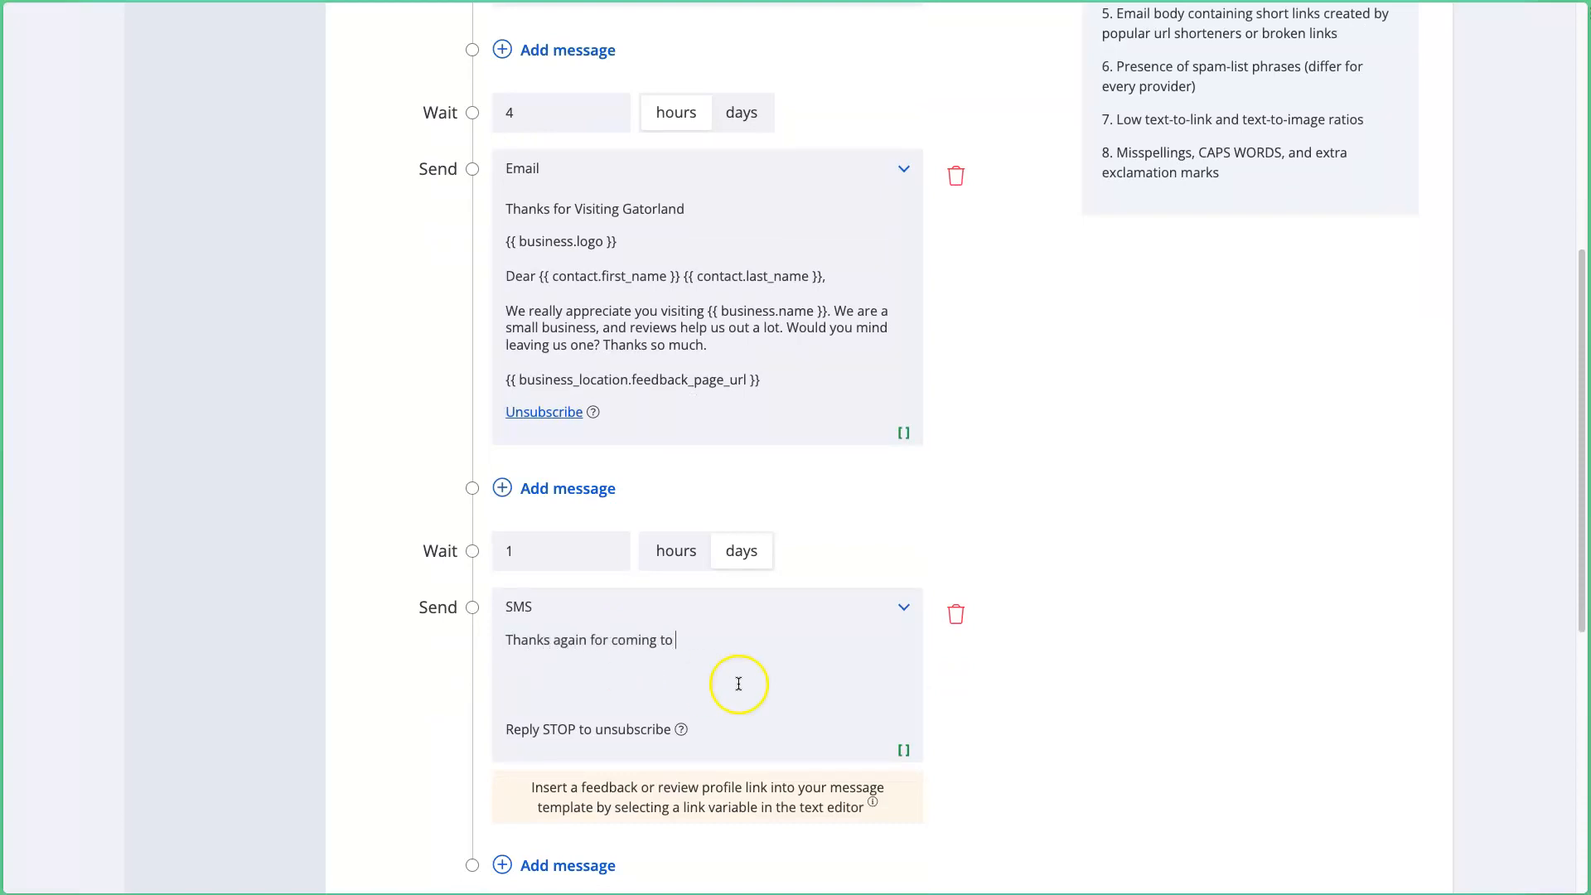
click(903, 750)
click(668, 721)
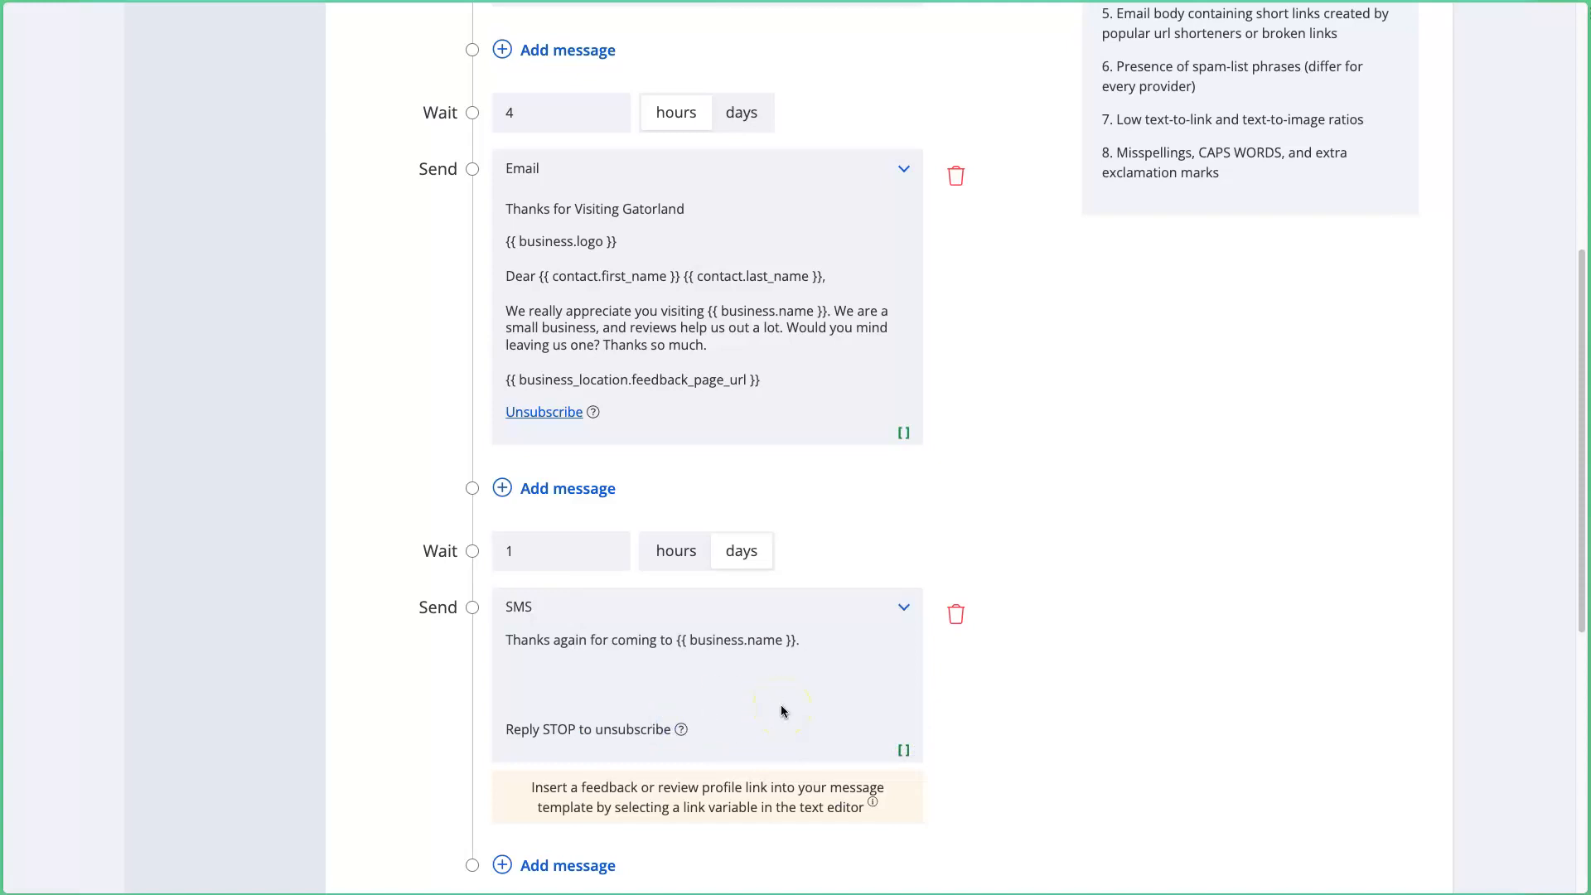
text(. It would really help us out if you left us a review.)
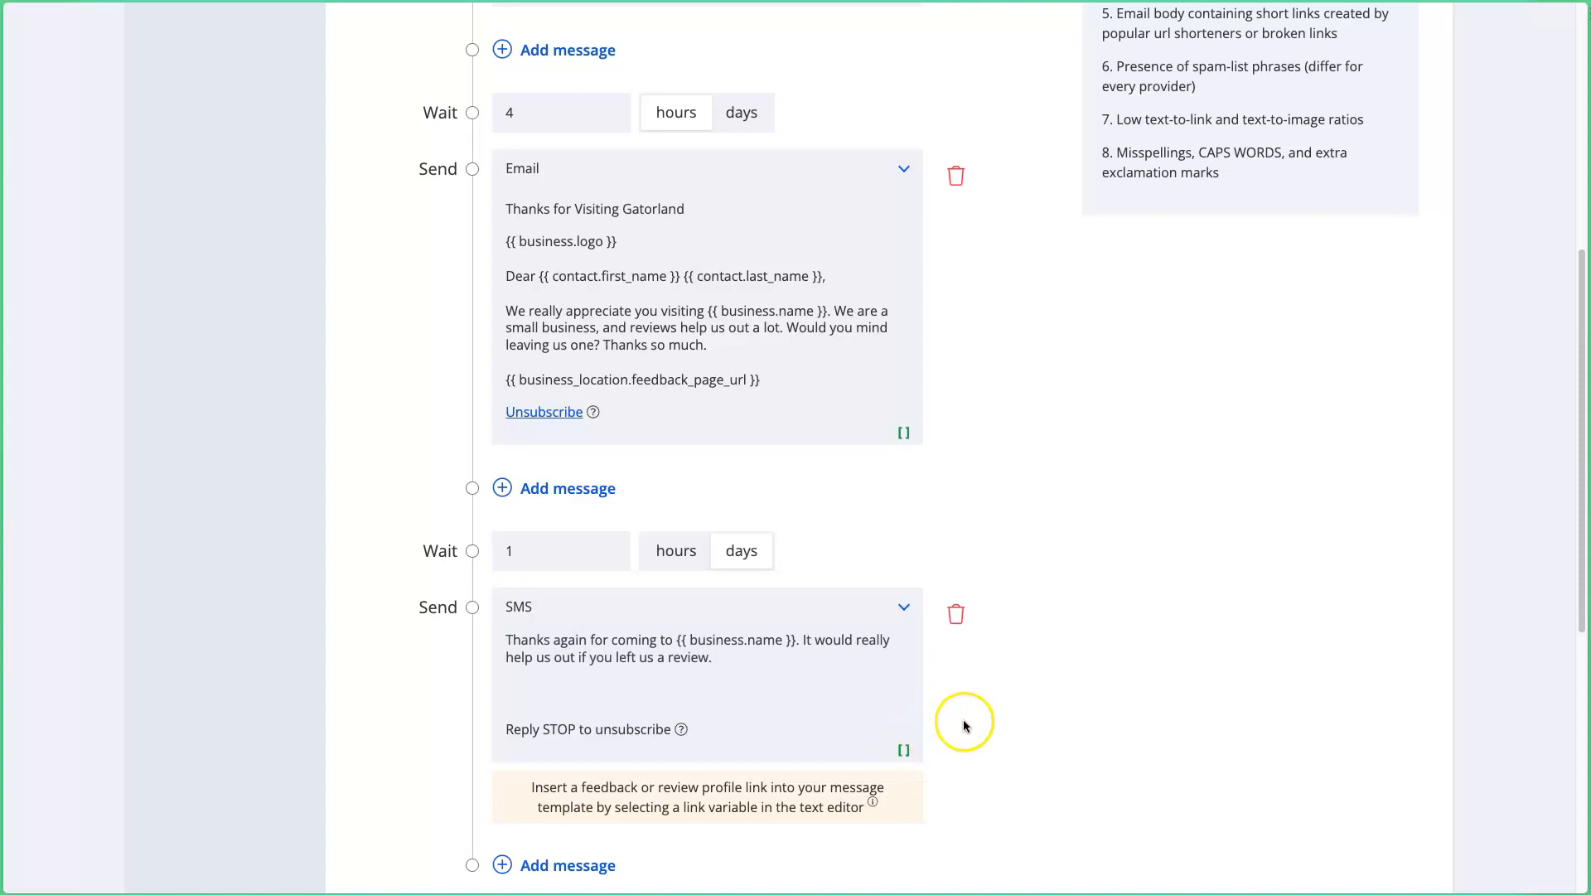
click(903, 750)
click(839, 694)
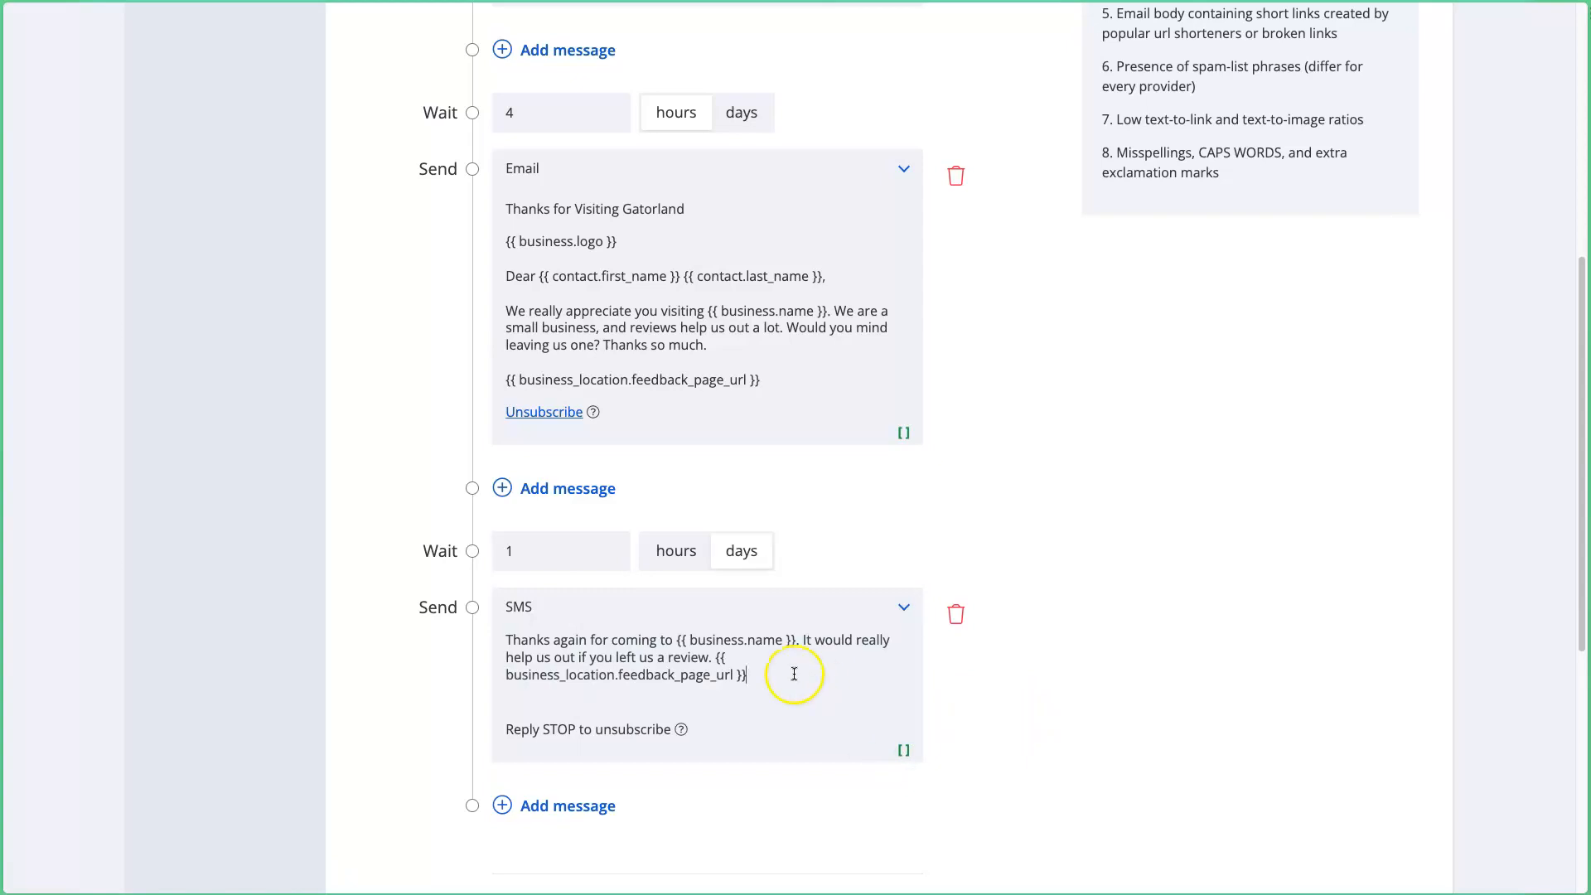
scroll(779, 663, down, 3)
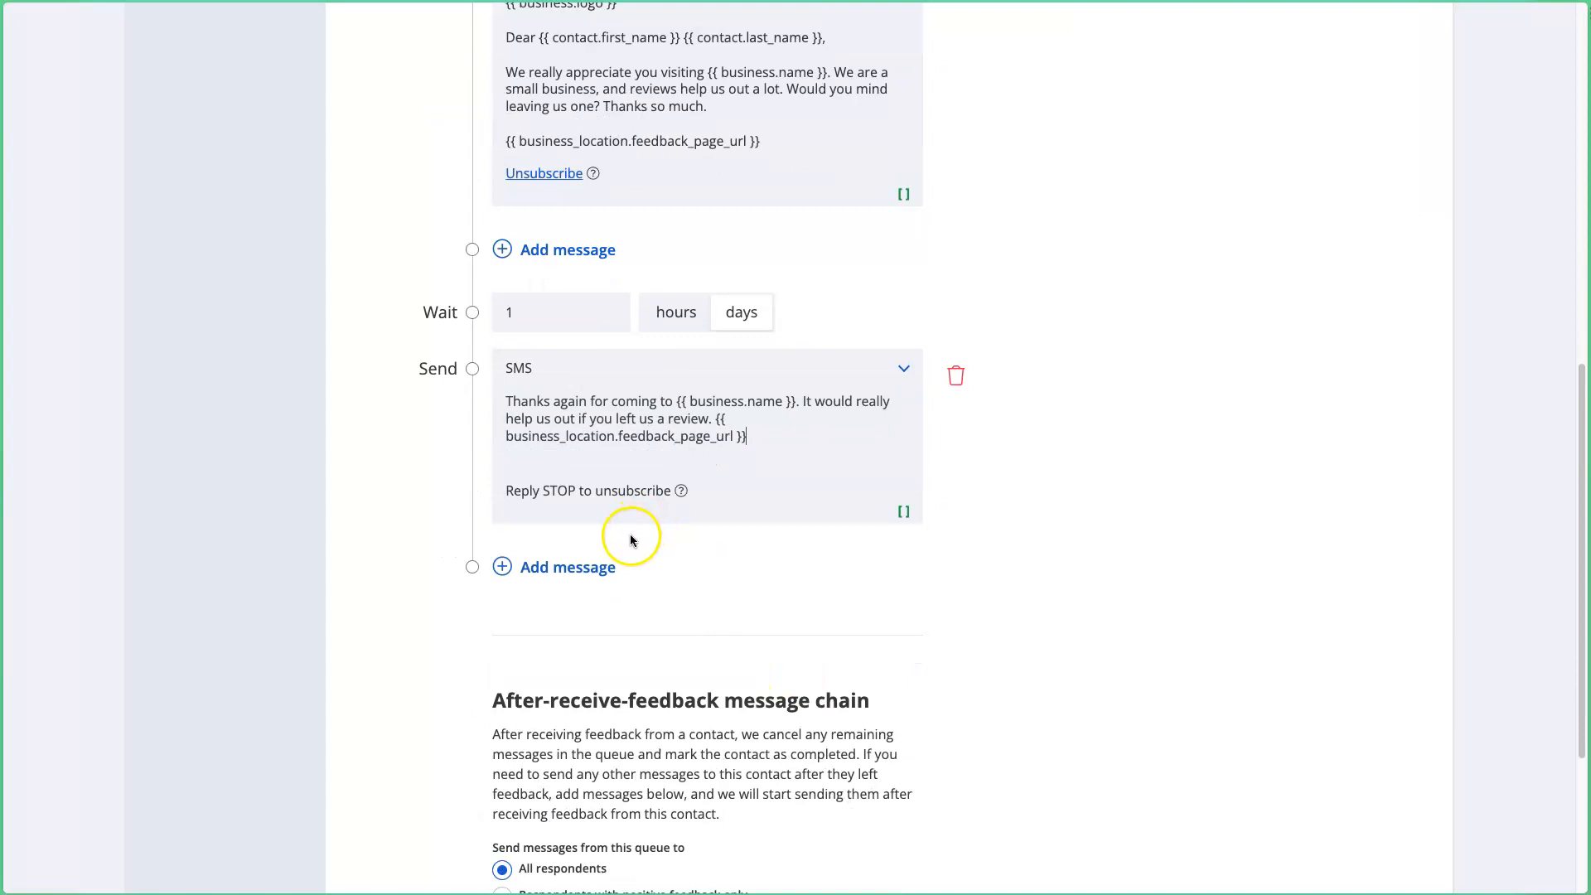
scroll(638, 545, up, 7)
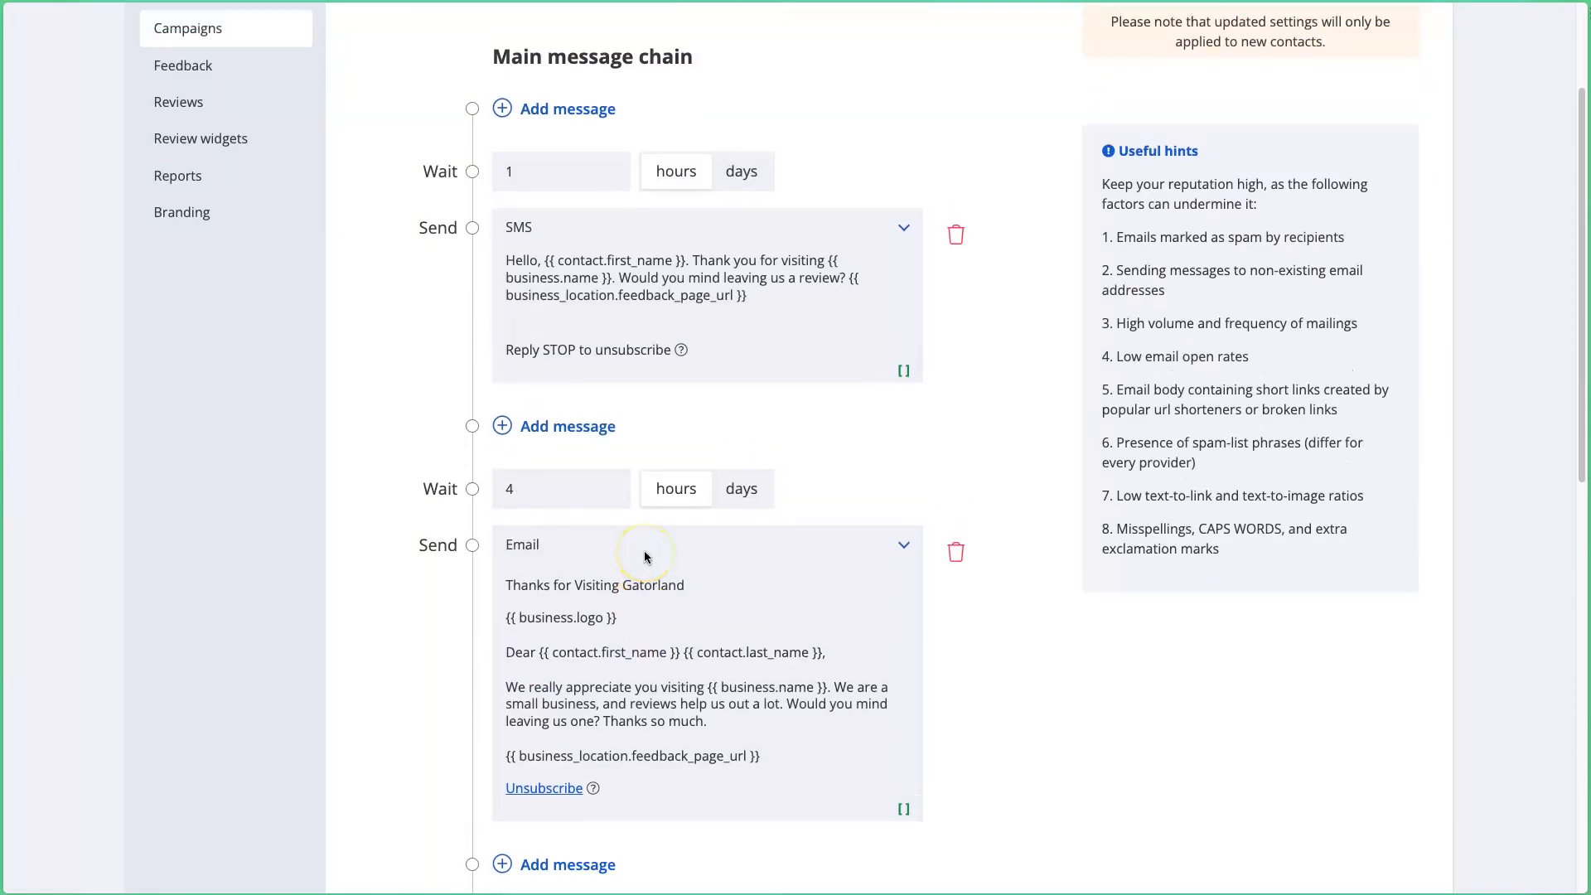
scroll(645, 555, down, 4)
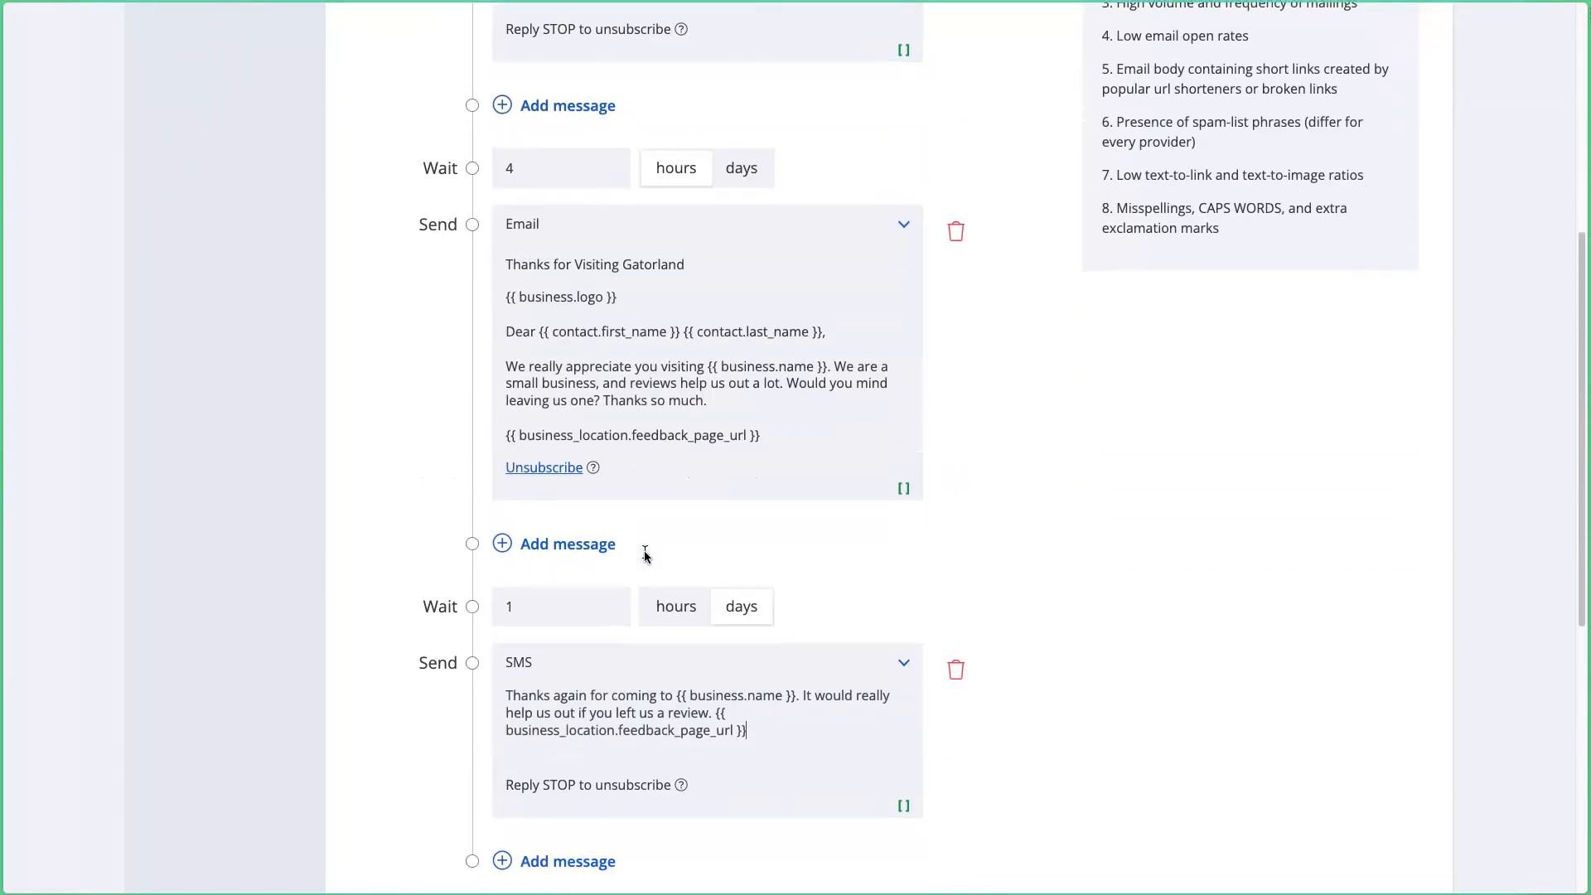
Step: Add a message to the after-feedback chain, limited to respondents with positive feedback only
scroll(644, 555, down, 7)
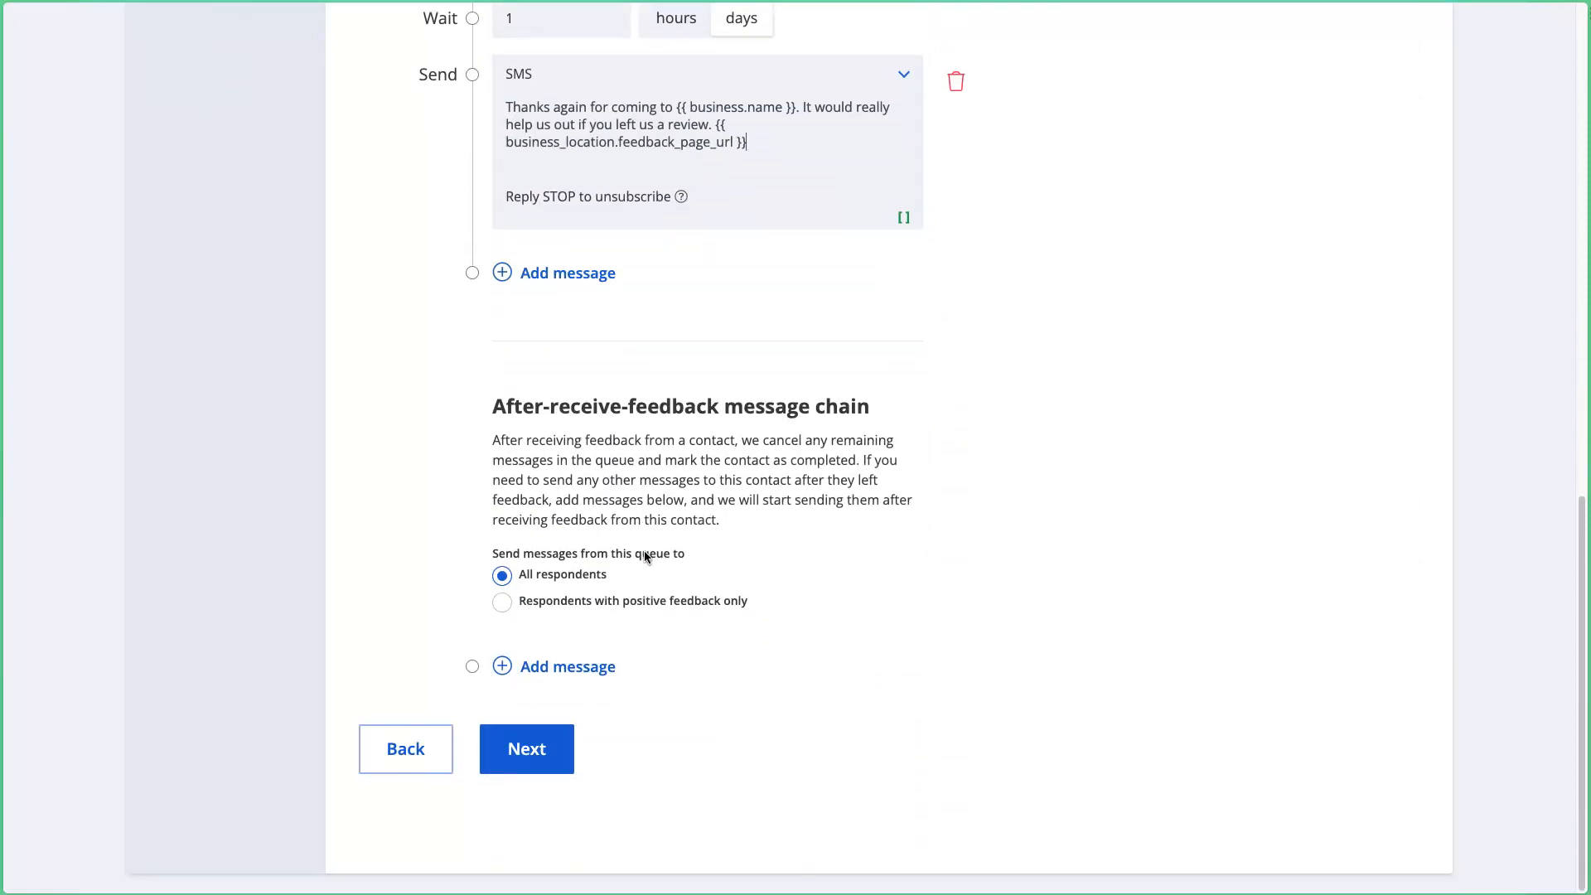
drag(507, 423, 897, 604)
click(897, 605)
click(576, 668)
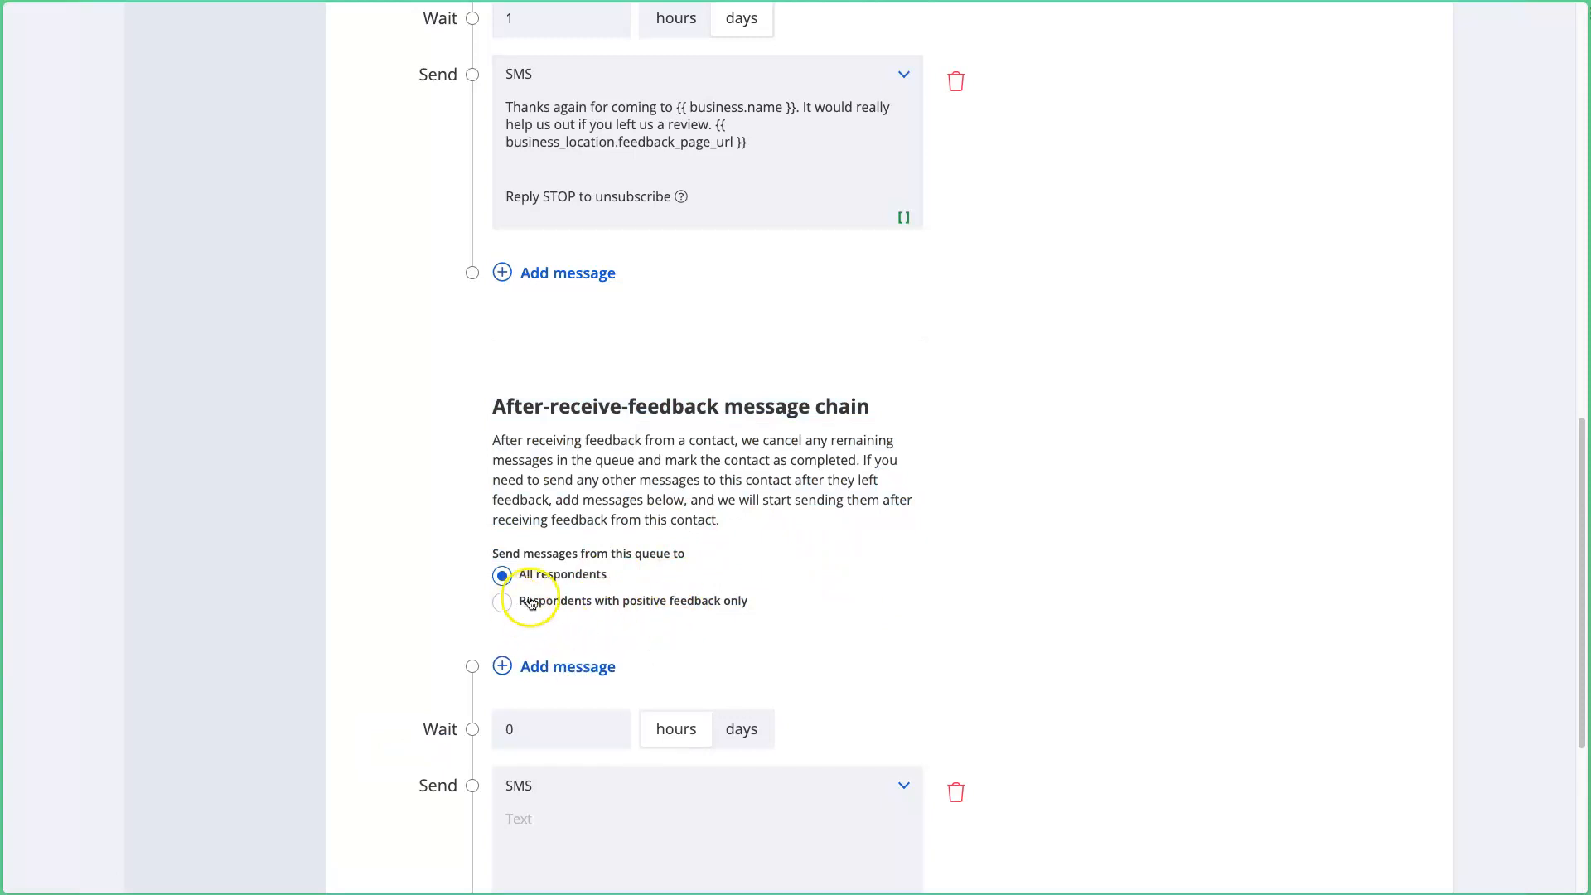
click(562, 602)
Step: Draft the SMS: 'Thanks, {first name}. {business name} really appreciates the review you left for us.'
scroll(583, 604, down, 3)
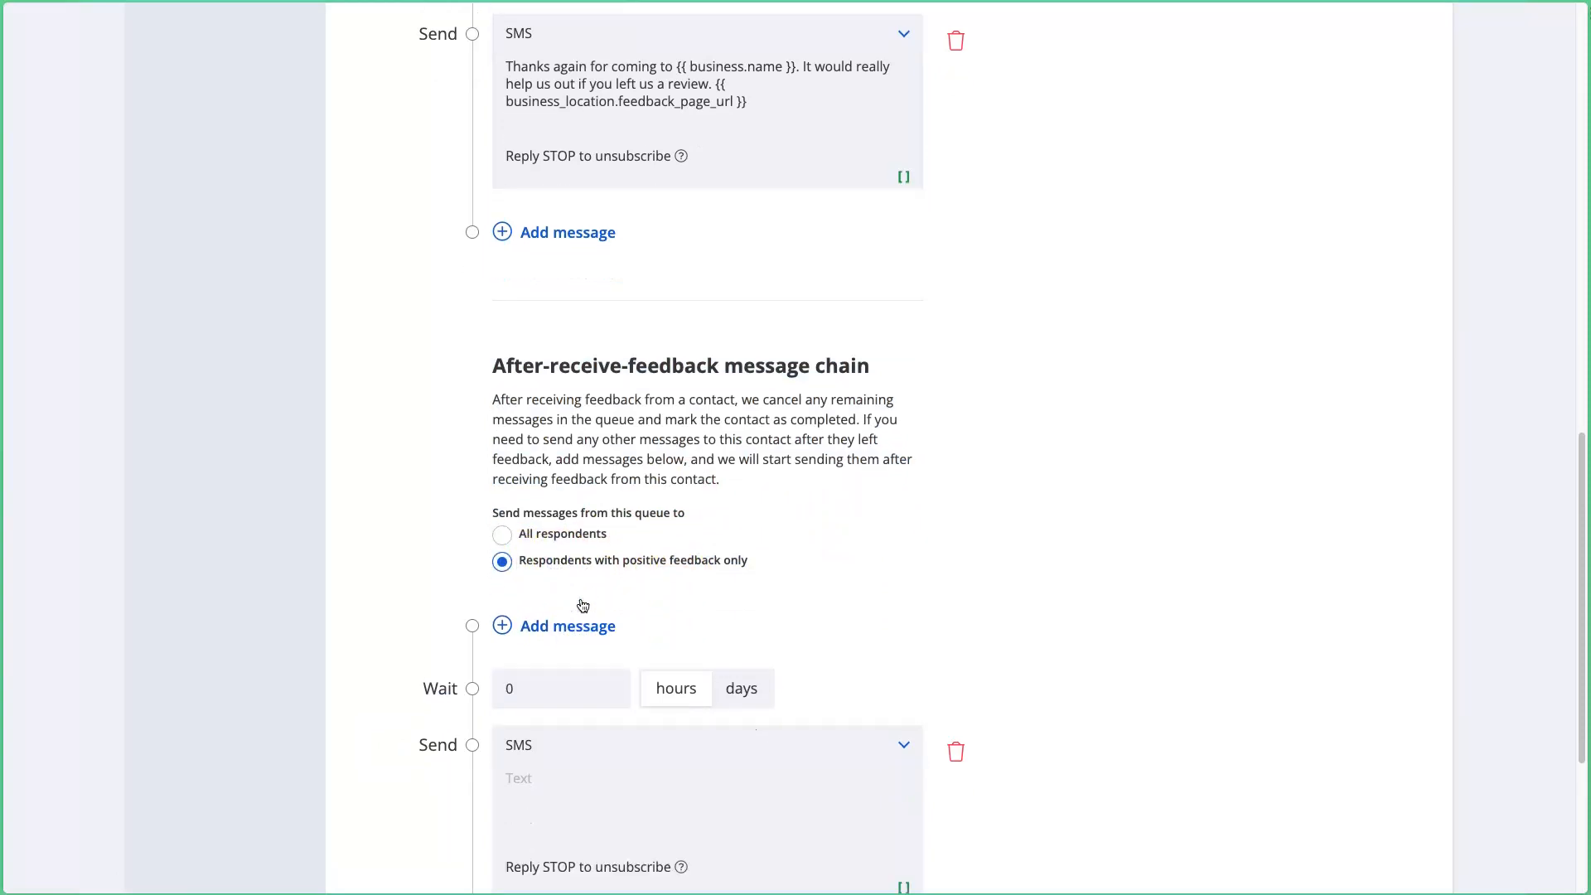
click(600, 638)
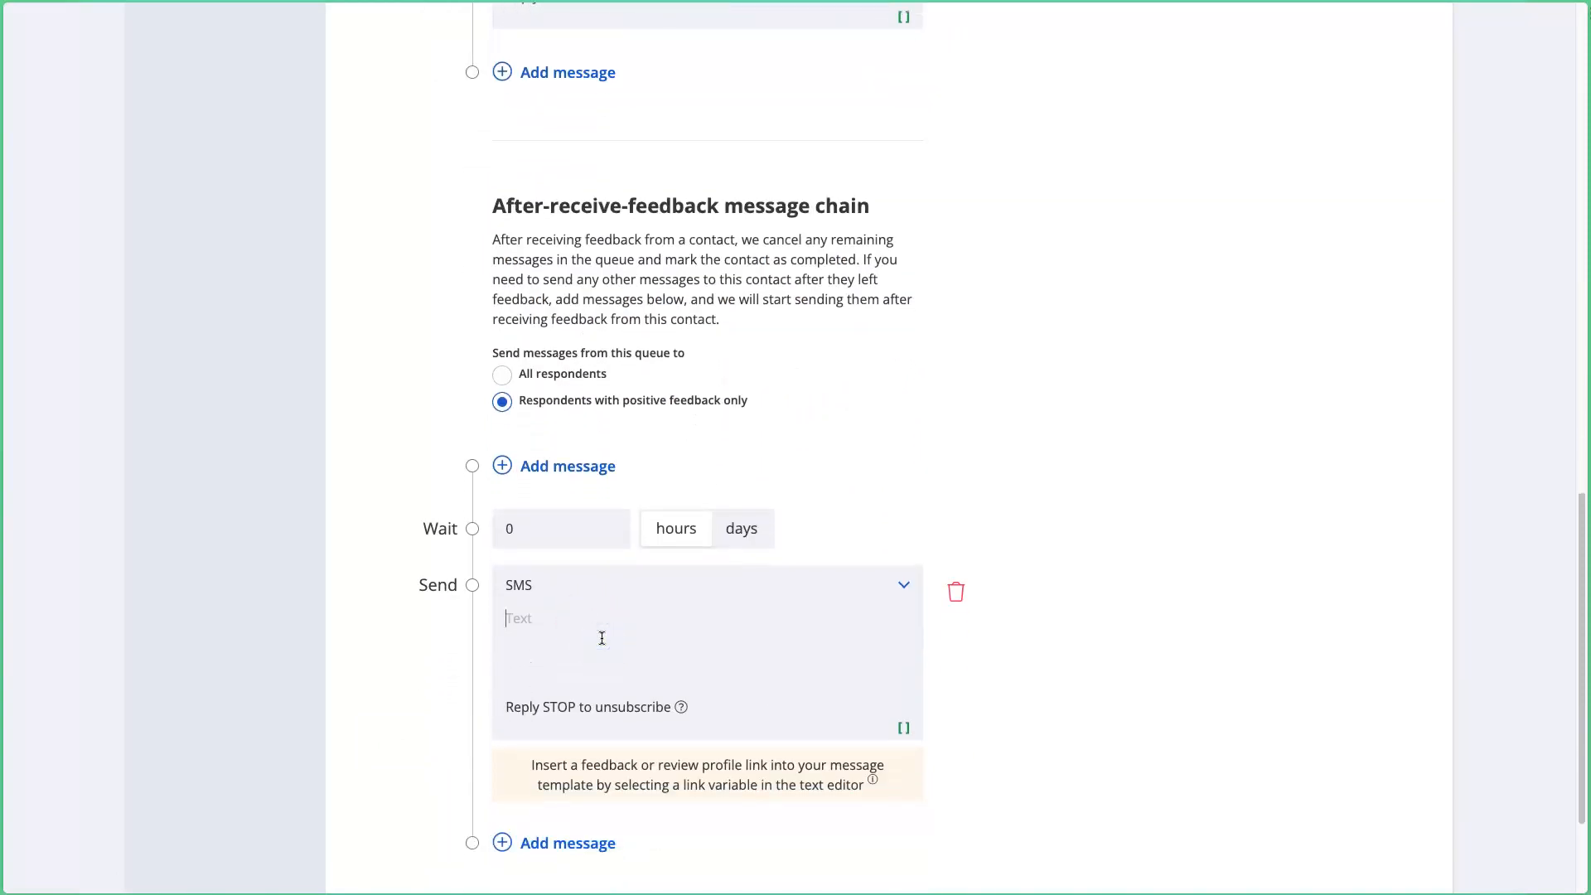
text(Thanks,)
click(903, 727)
click(660, 594)
text(.)
click(903, 726)
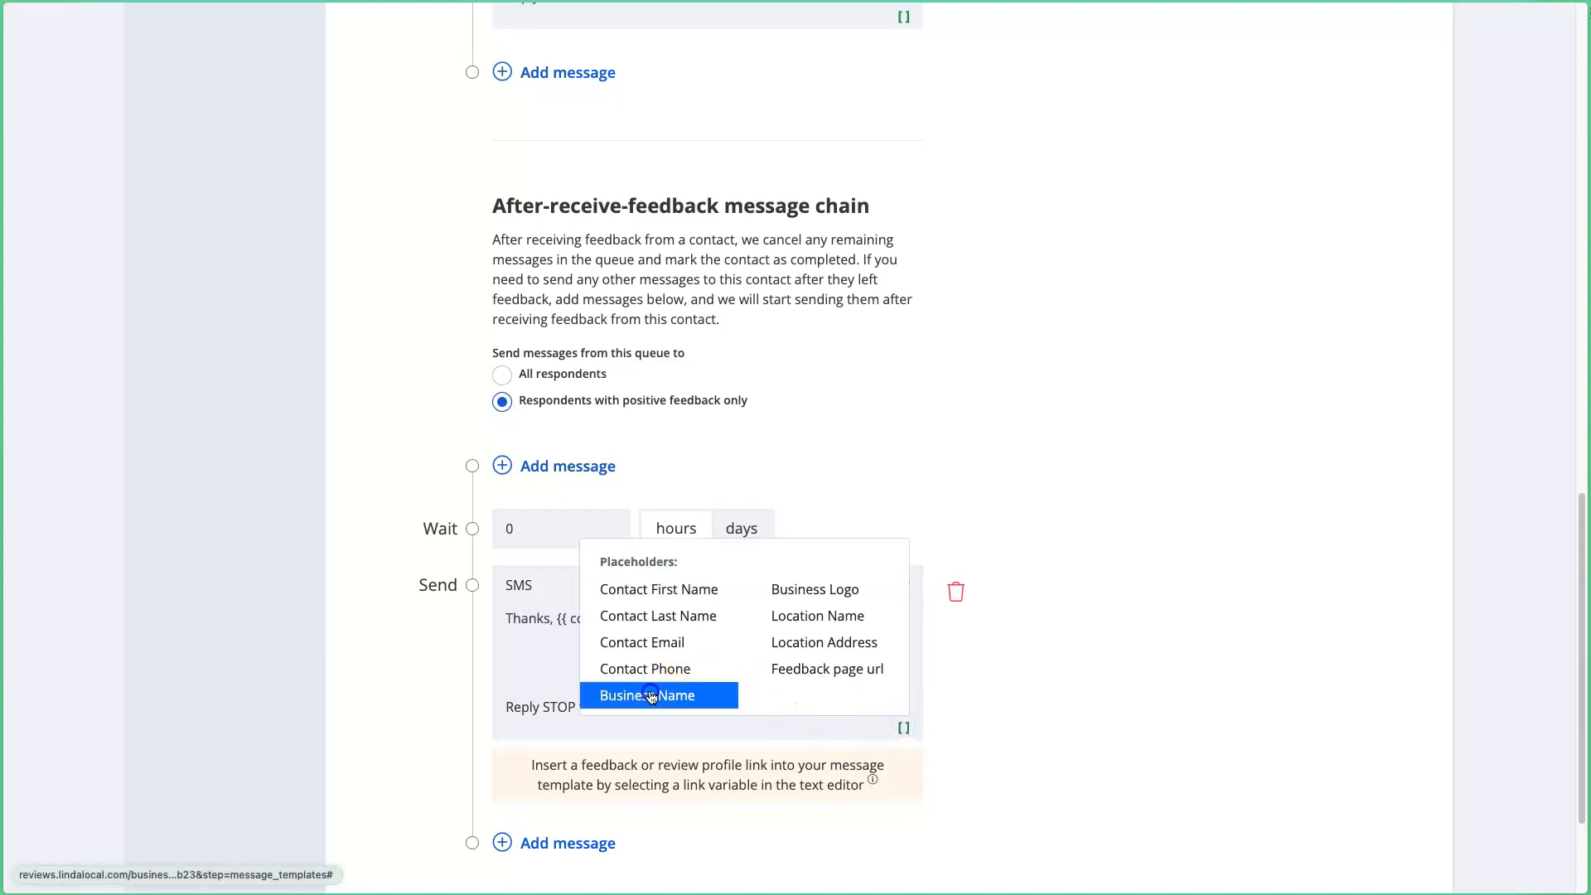
click(572, 696)
text(really appreciates the review you left for us.)
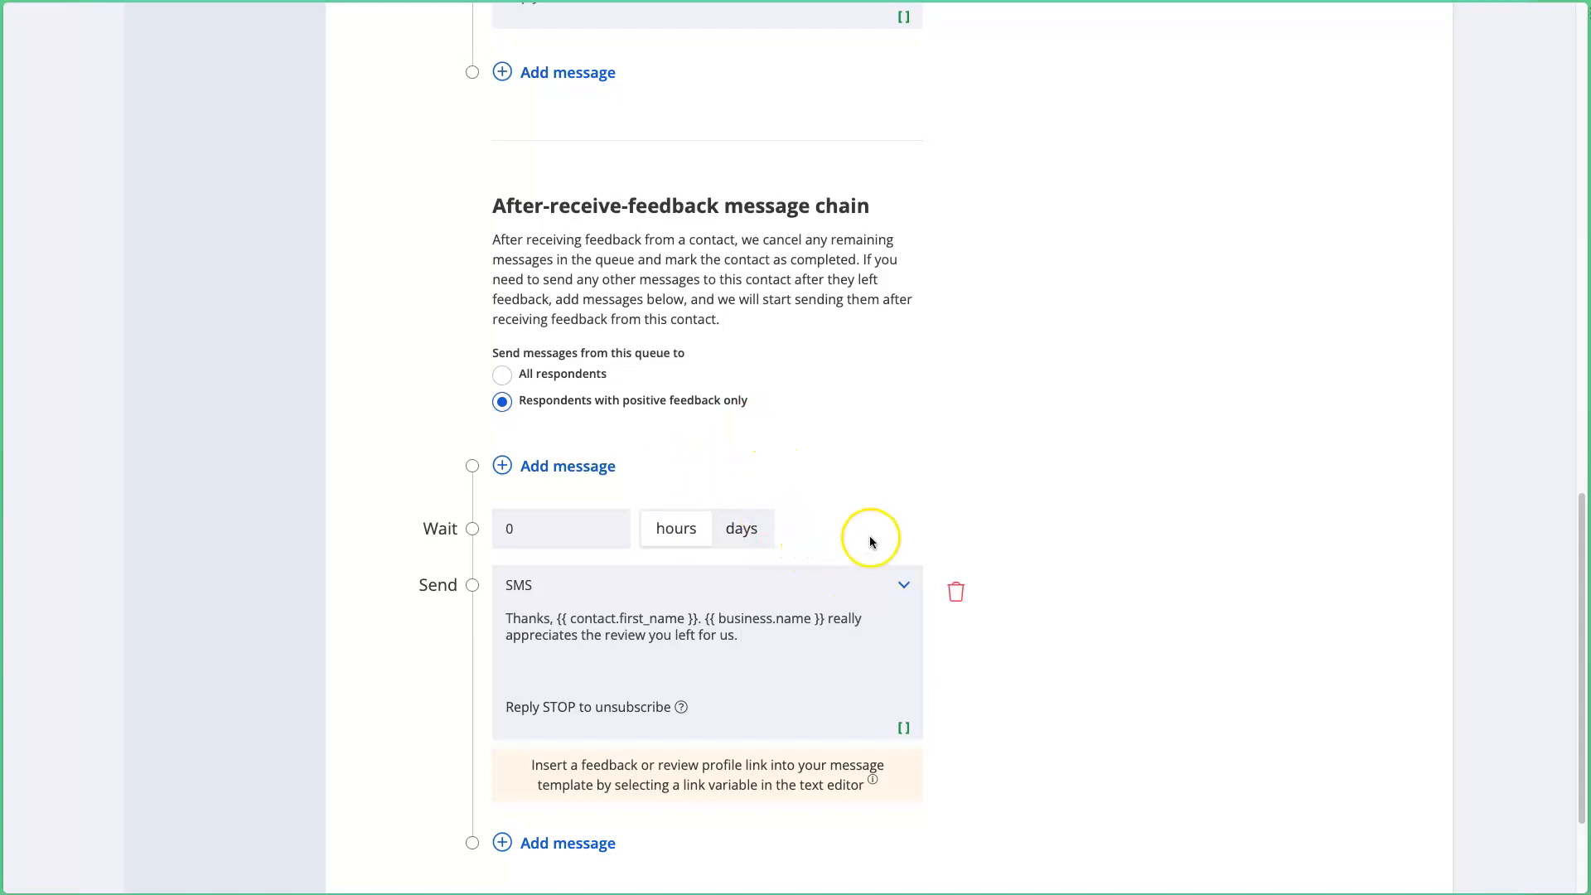
Step: Delete the after-feedback SMS step
scroll(877, 522, up, 5)
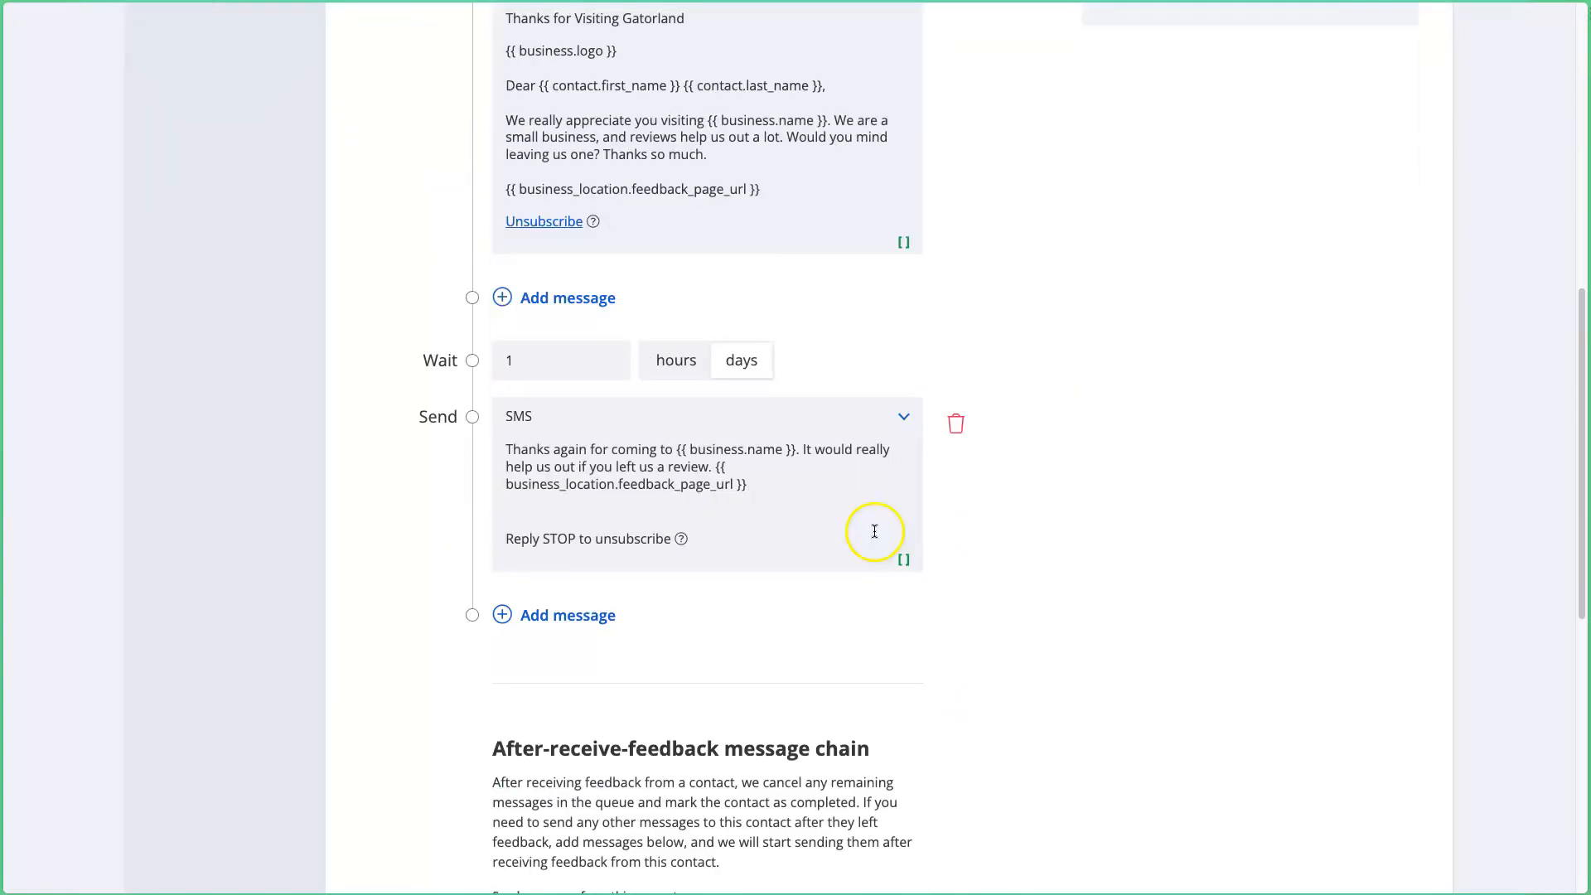
scroll(874, 531, down, 6)
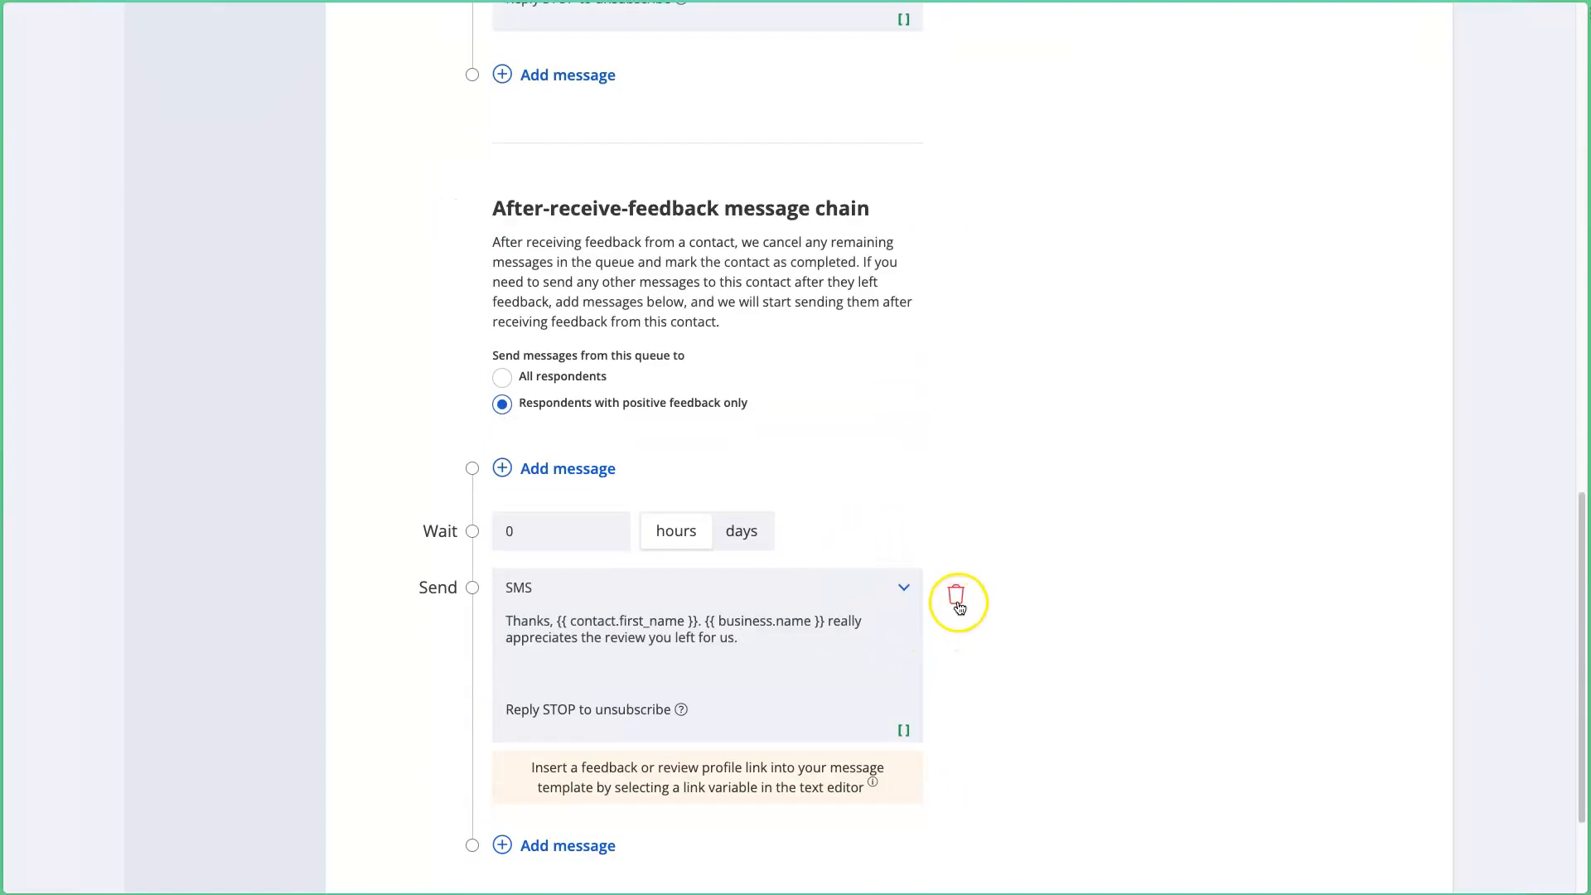
click(957, 602)
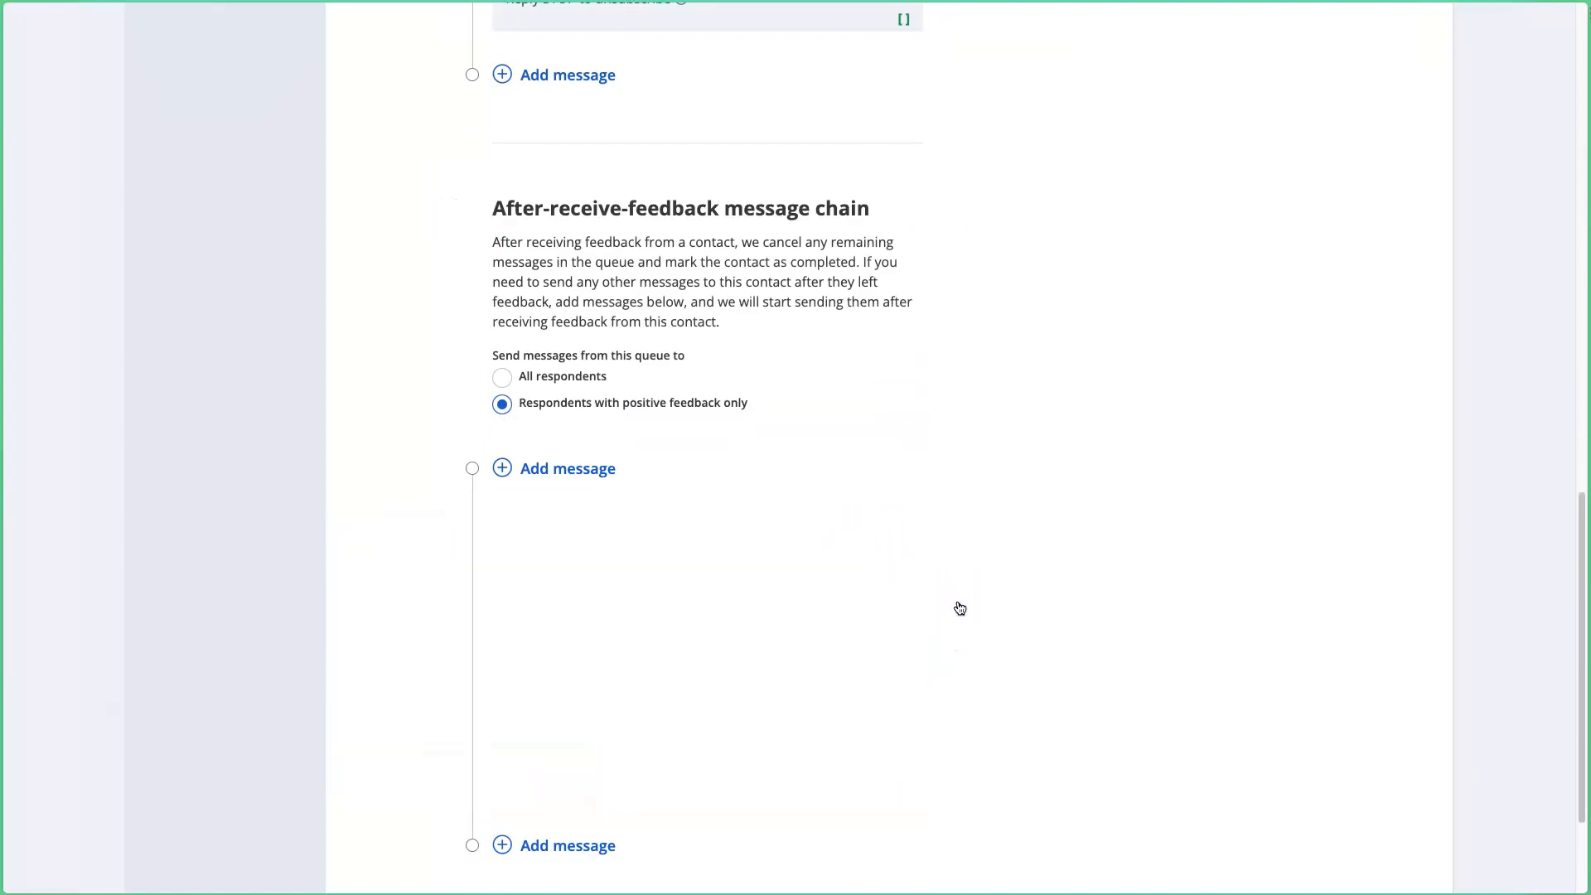
Step: Check the configured message sequence on the campaign Review summary
scroll(960, 609, down, 3)
click(547, 749)
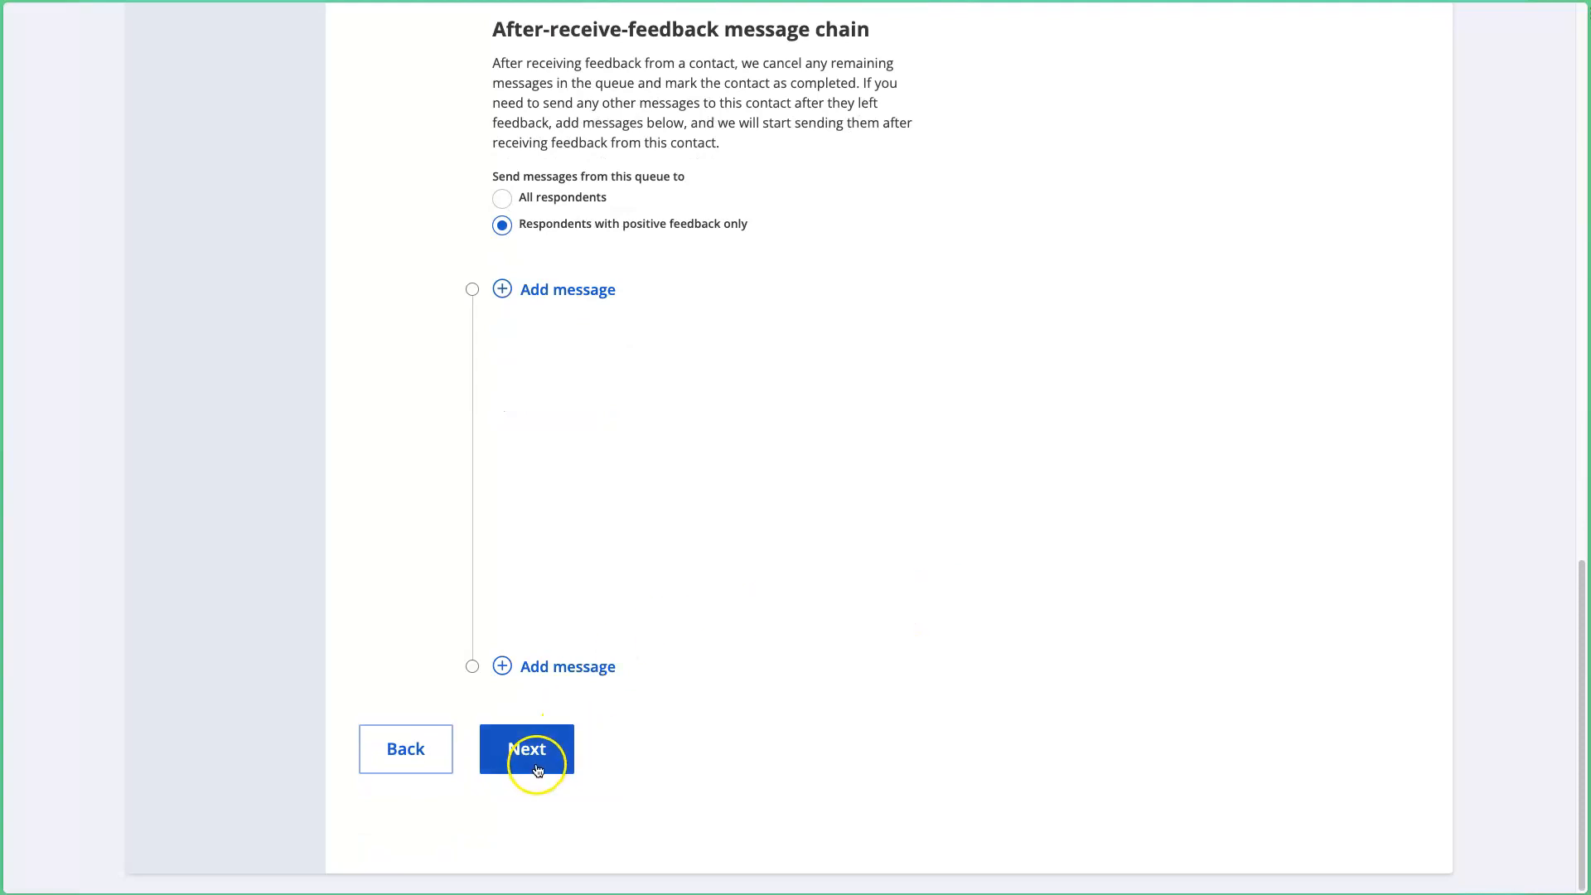
scroll(751, 746, down, 3)
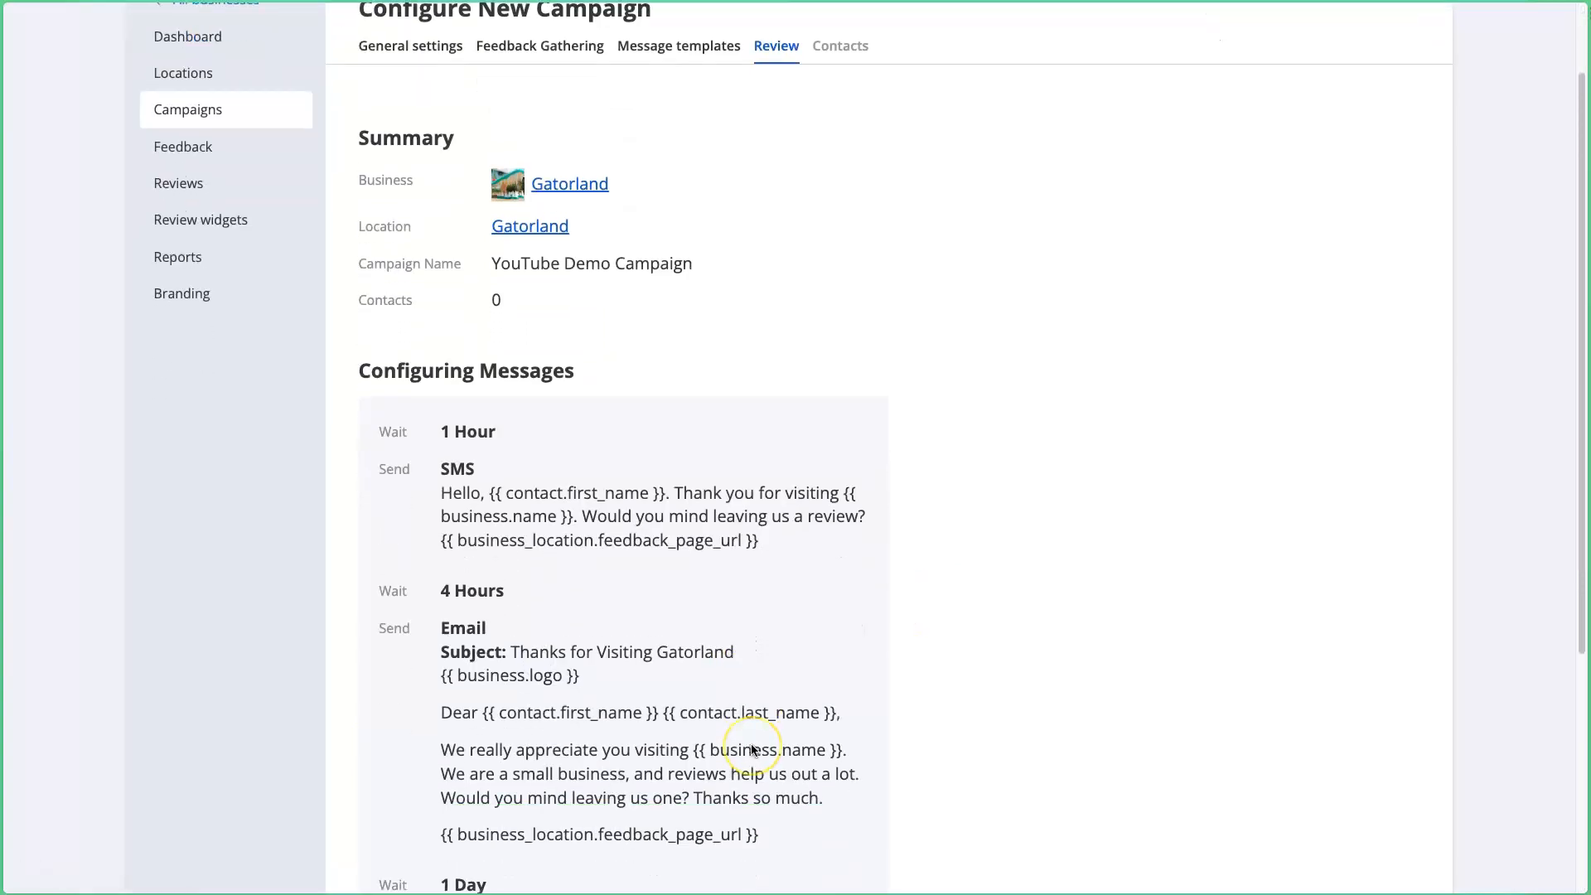
scroll(752, 750, down, 1)
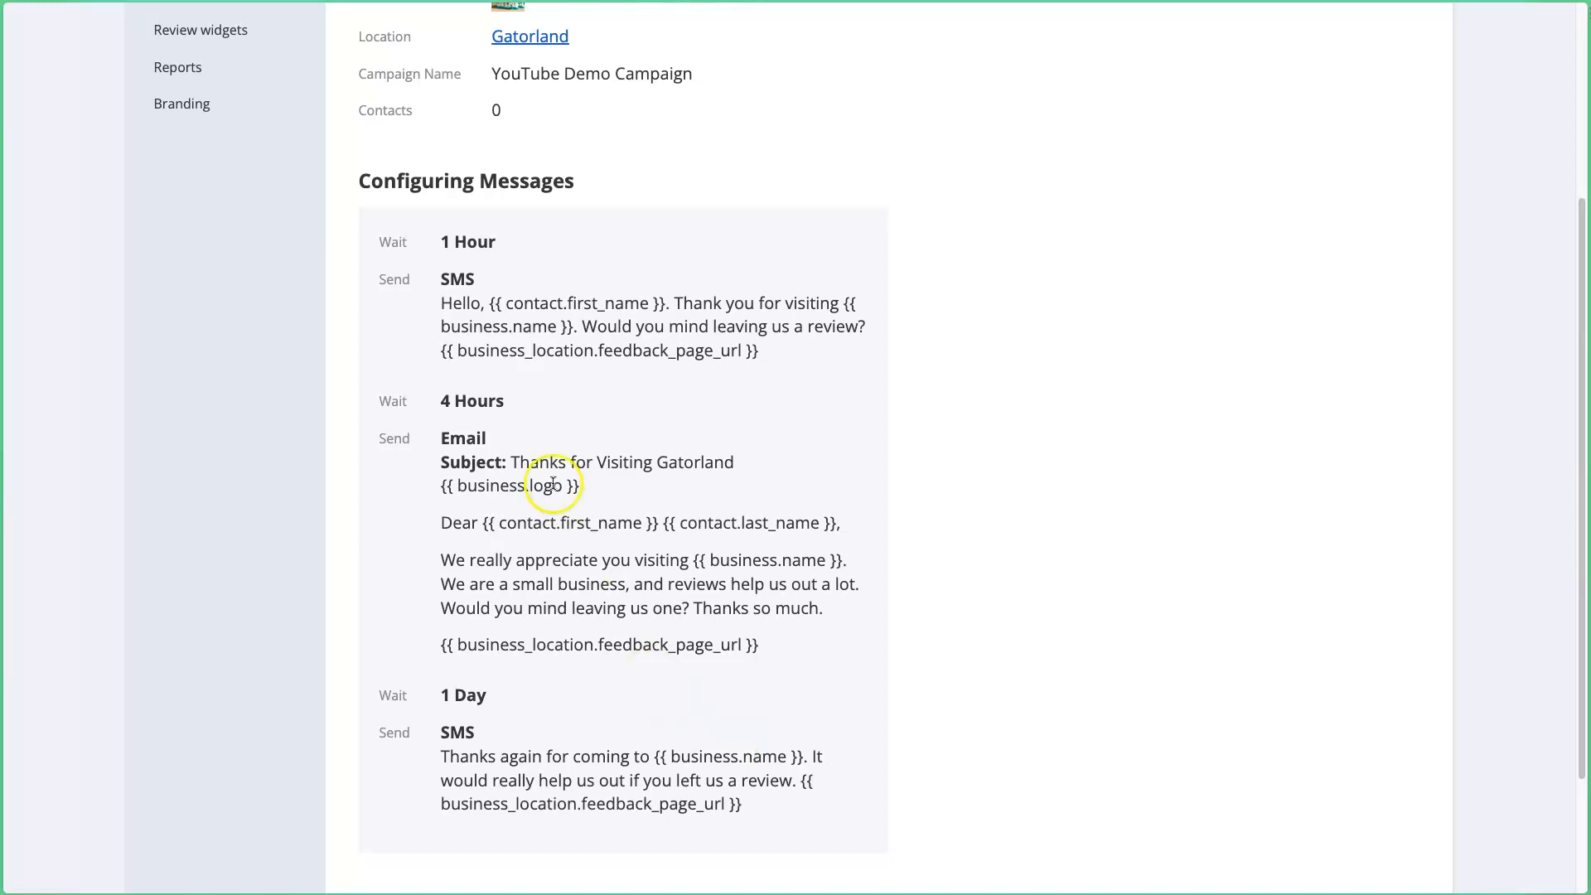
drag(408, 292, 785, 746)
click(785, 747)
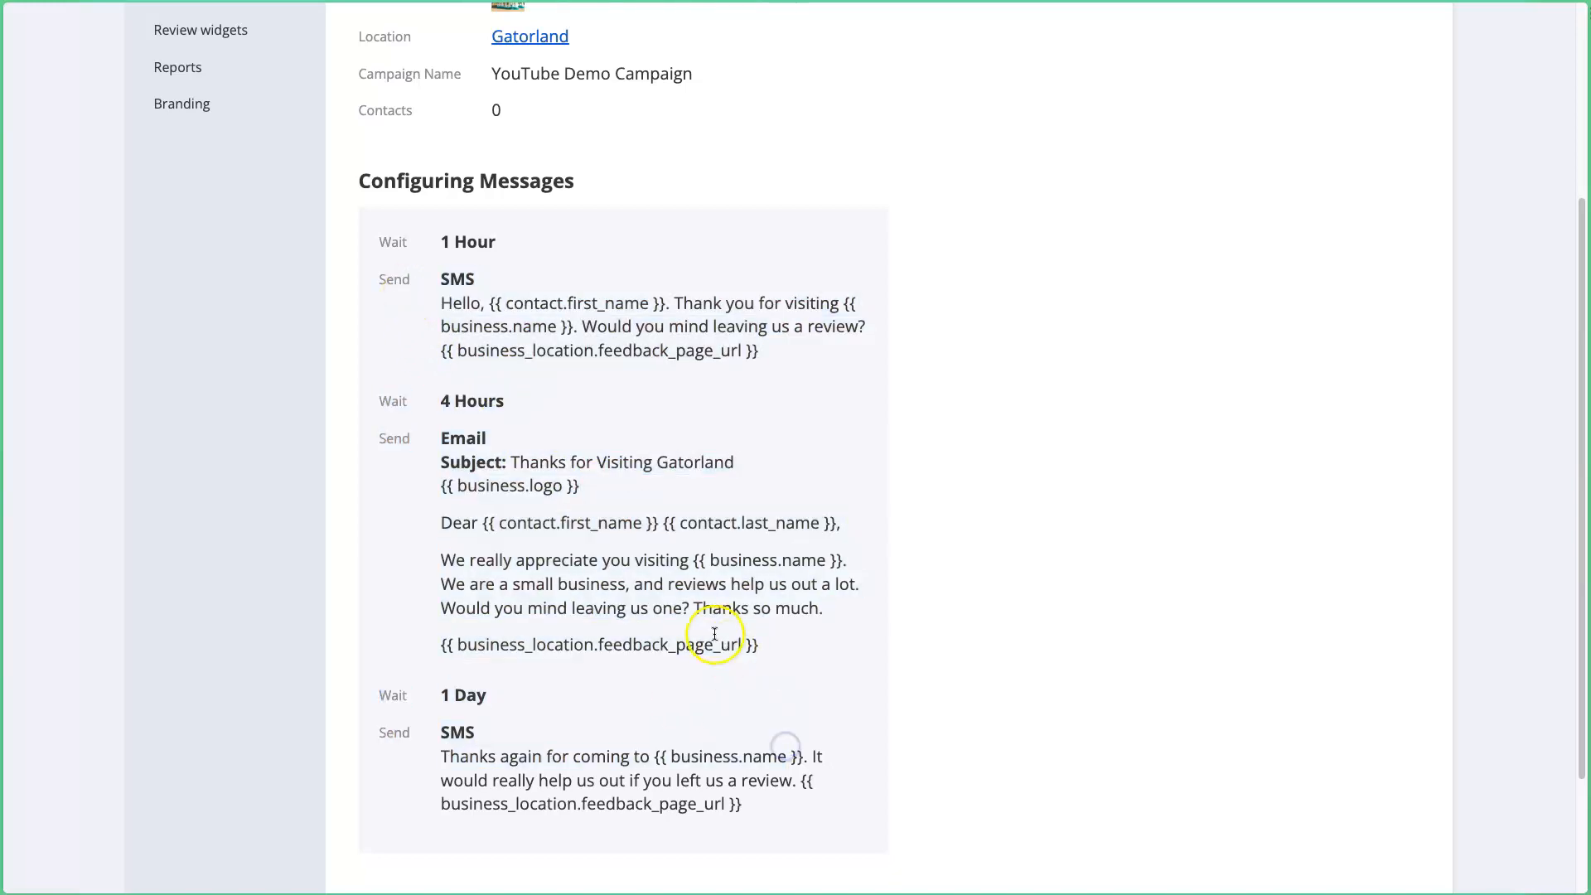
scroll(712, 644, down, 2)
Step: Return to the message templates, then advance through Review to the Contacts step
click(407, 755)
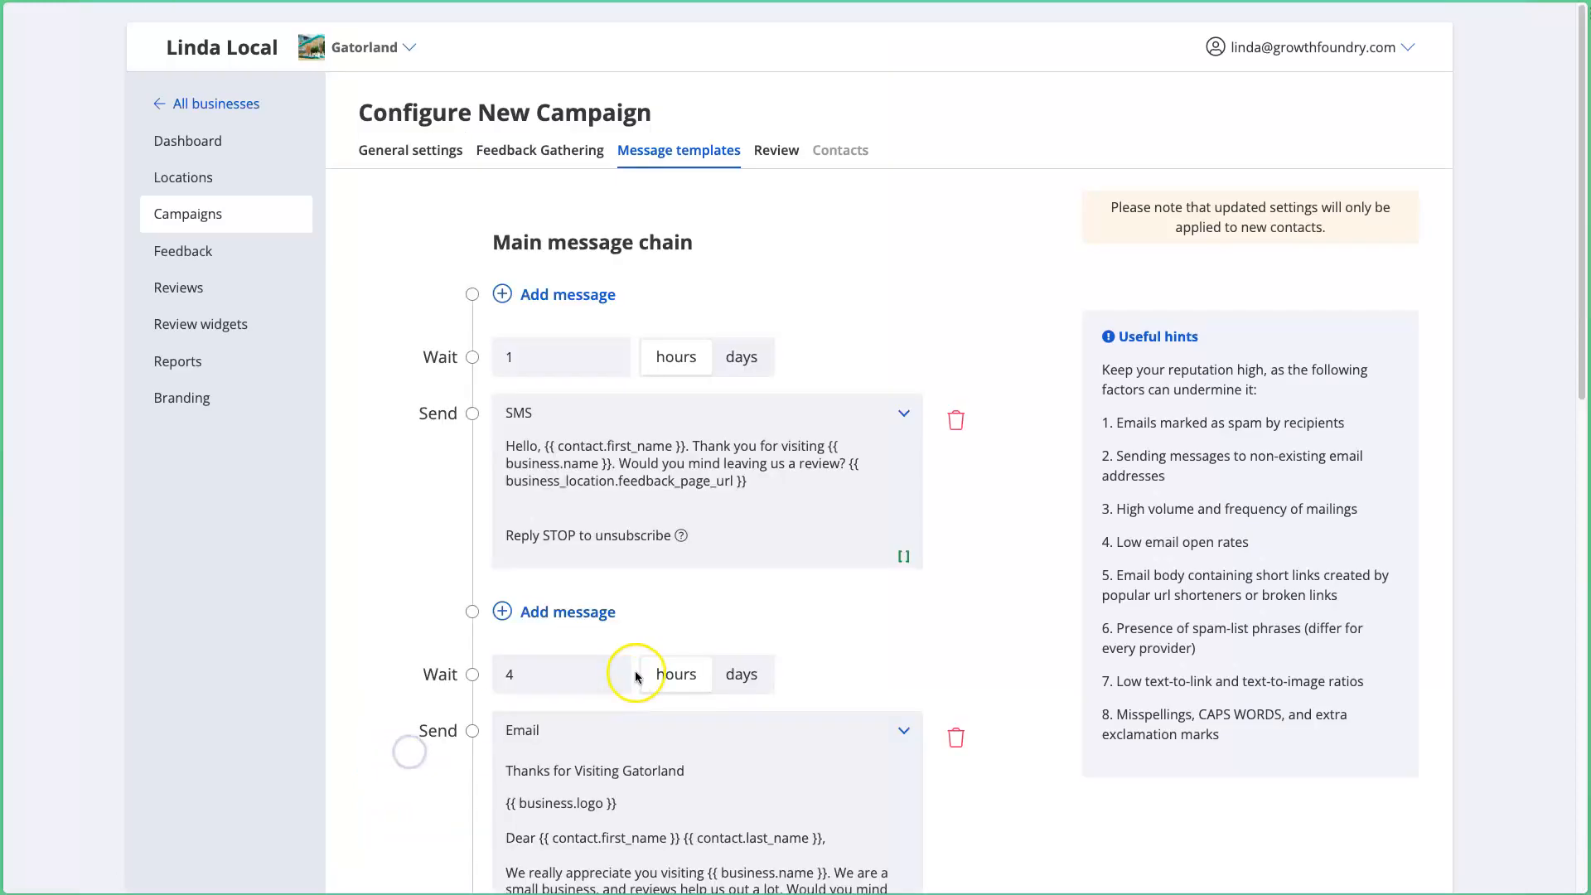
scroll(608, 639, down, 5)
drag(569, 505, 689, 525)
click(690, 525)
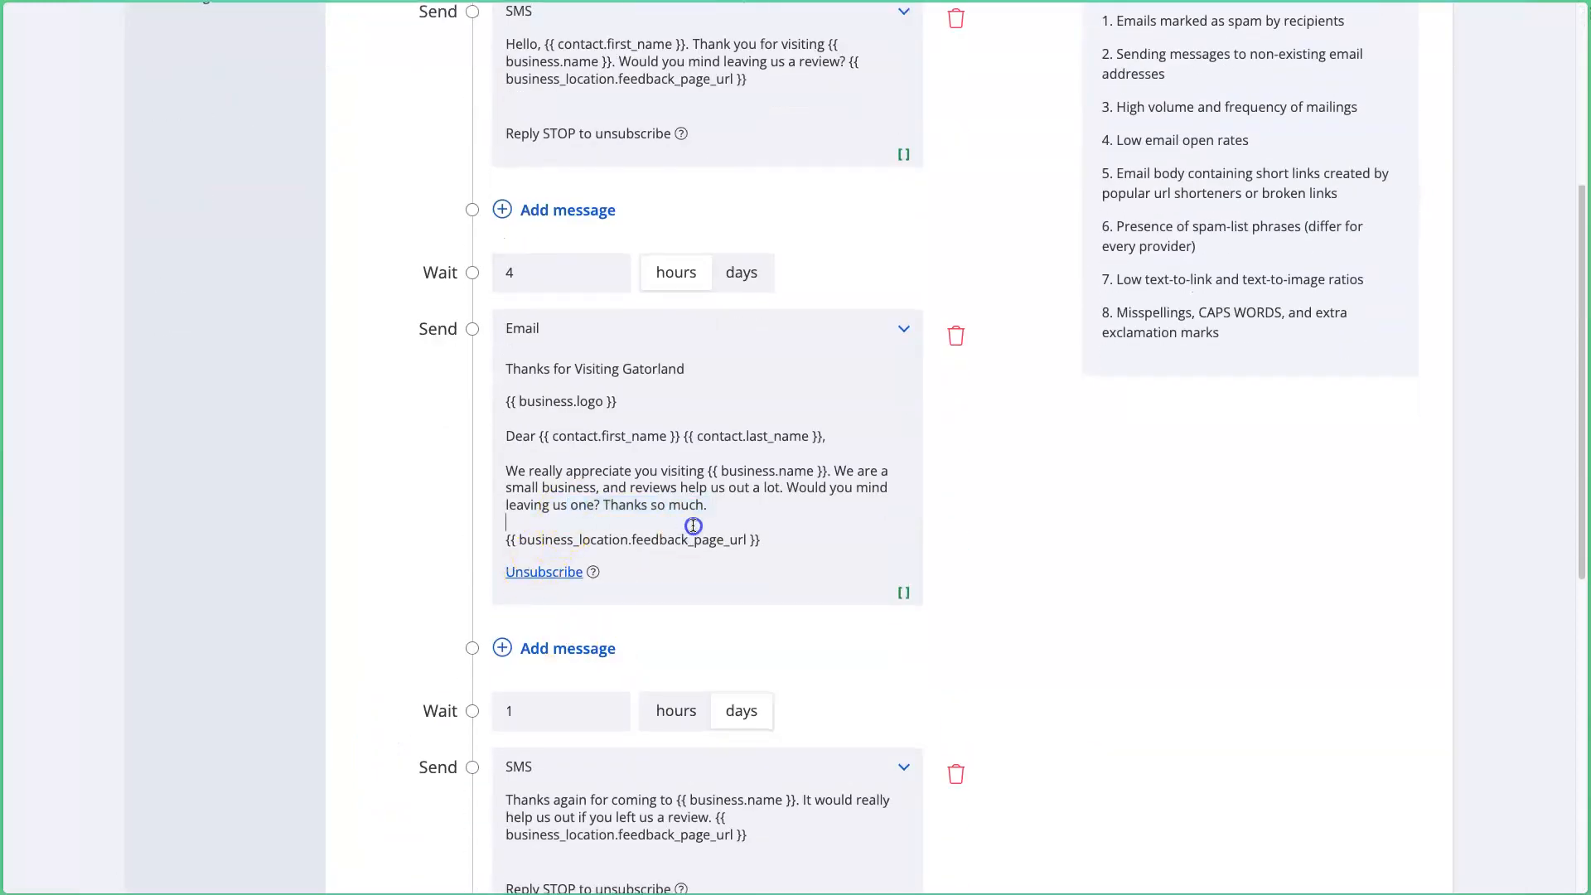
scroll(710, 550, down, 8)
click(557, 748)
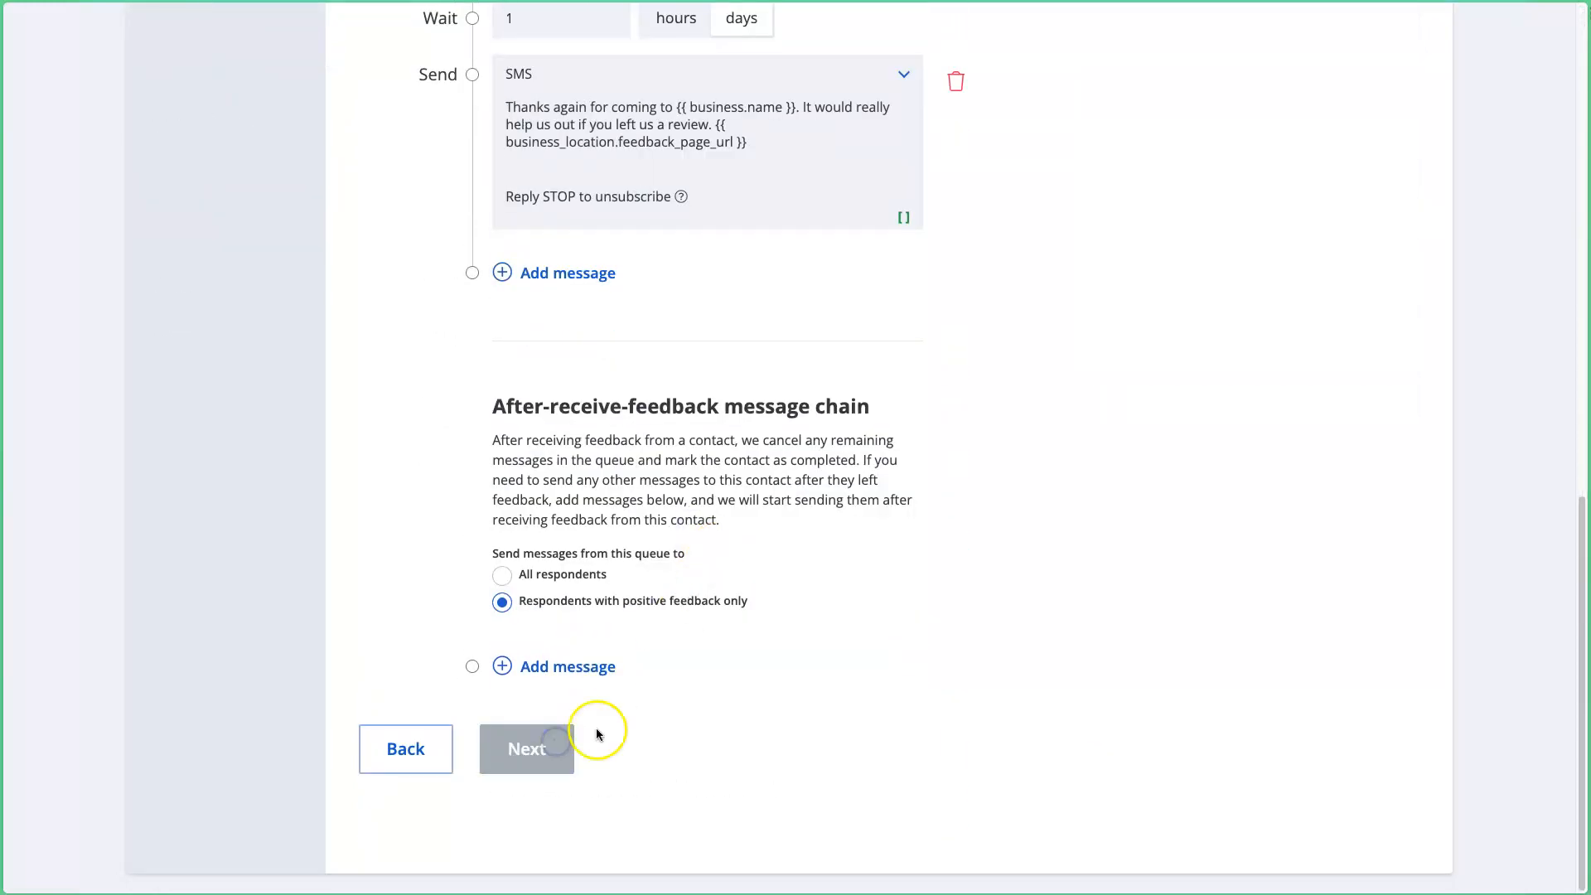
scroll(613, 724, down, 5)
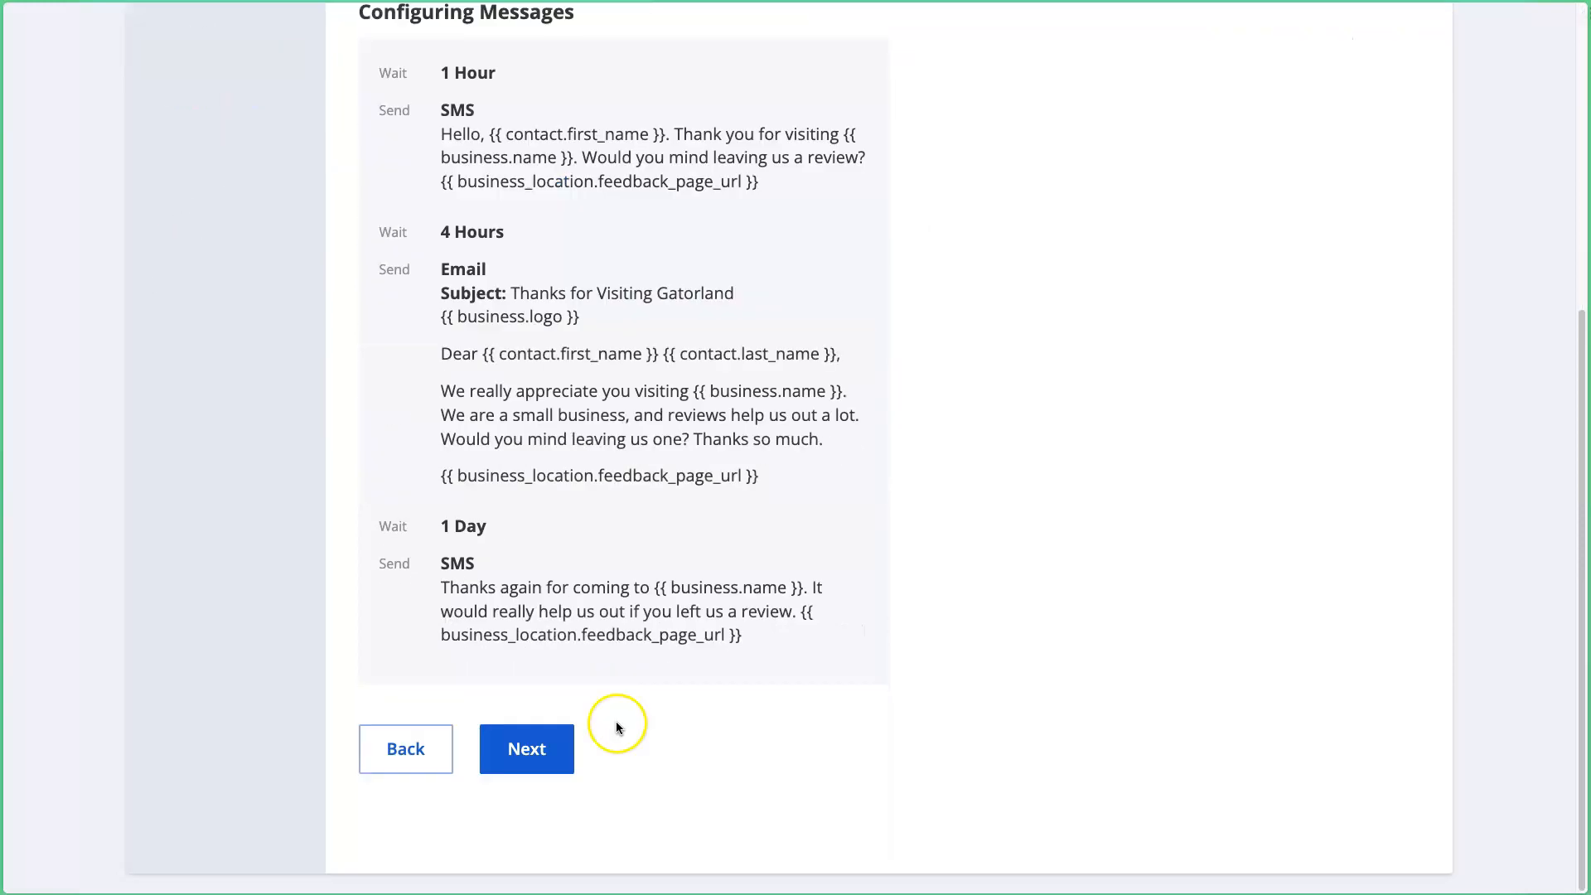
click(526, 755)
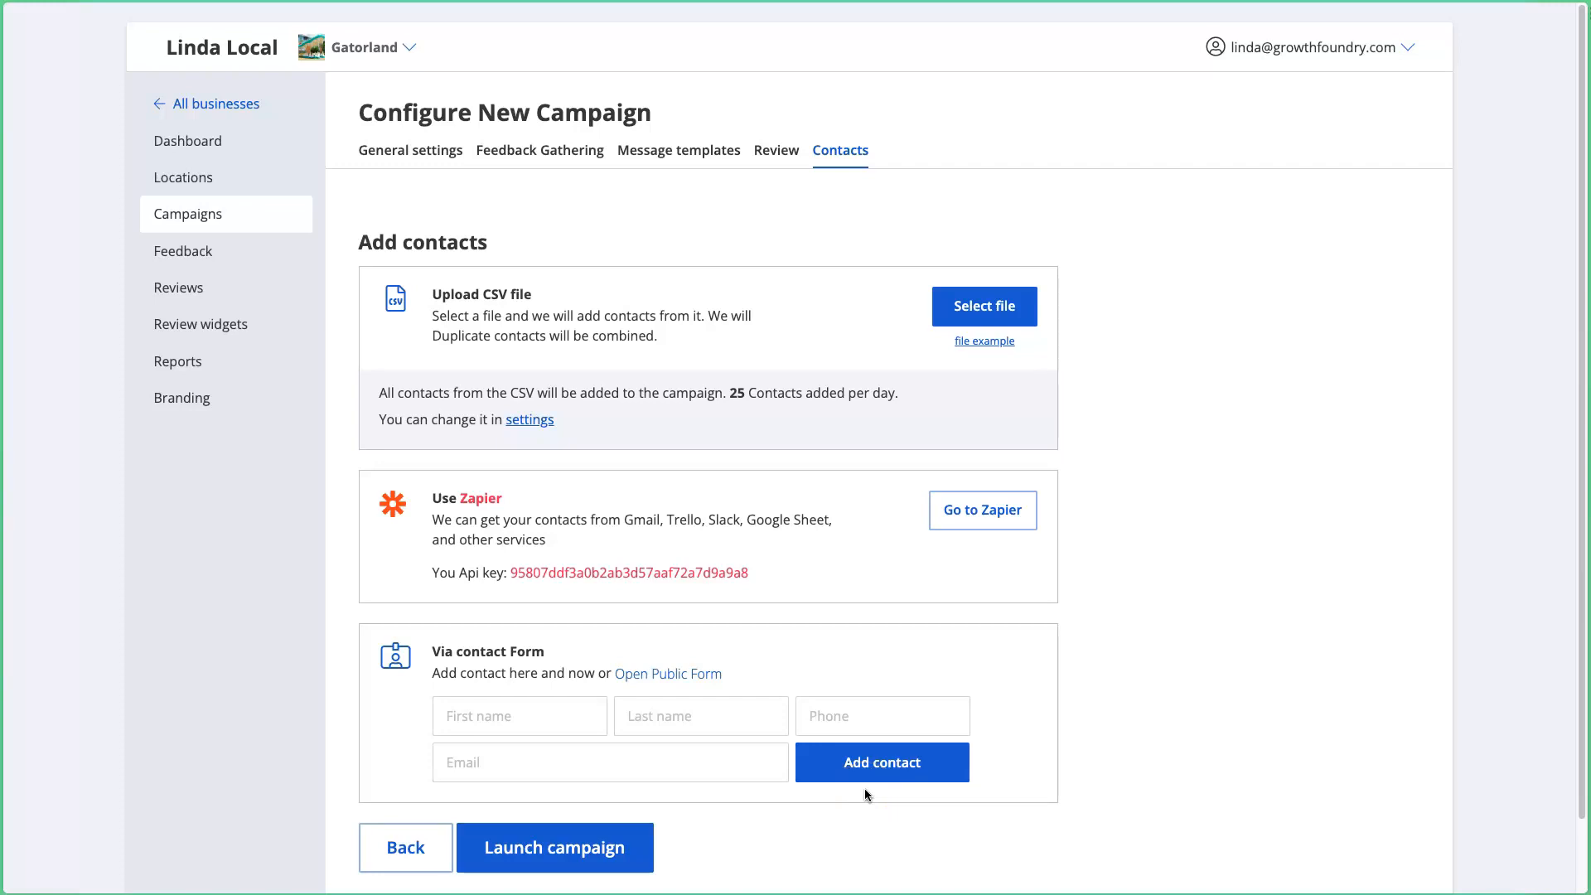
drag(676, 346, 580, 252)
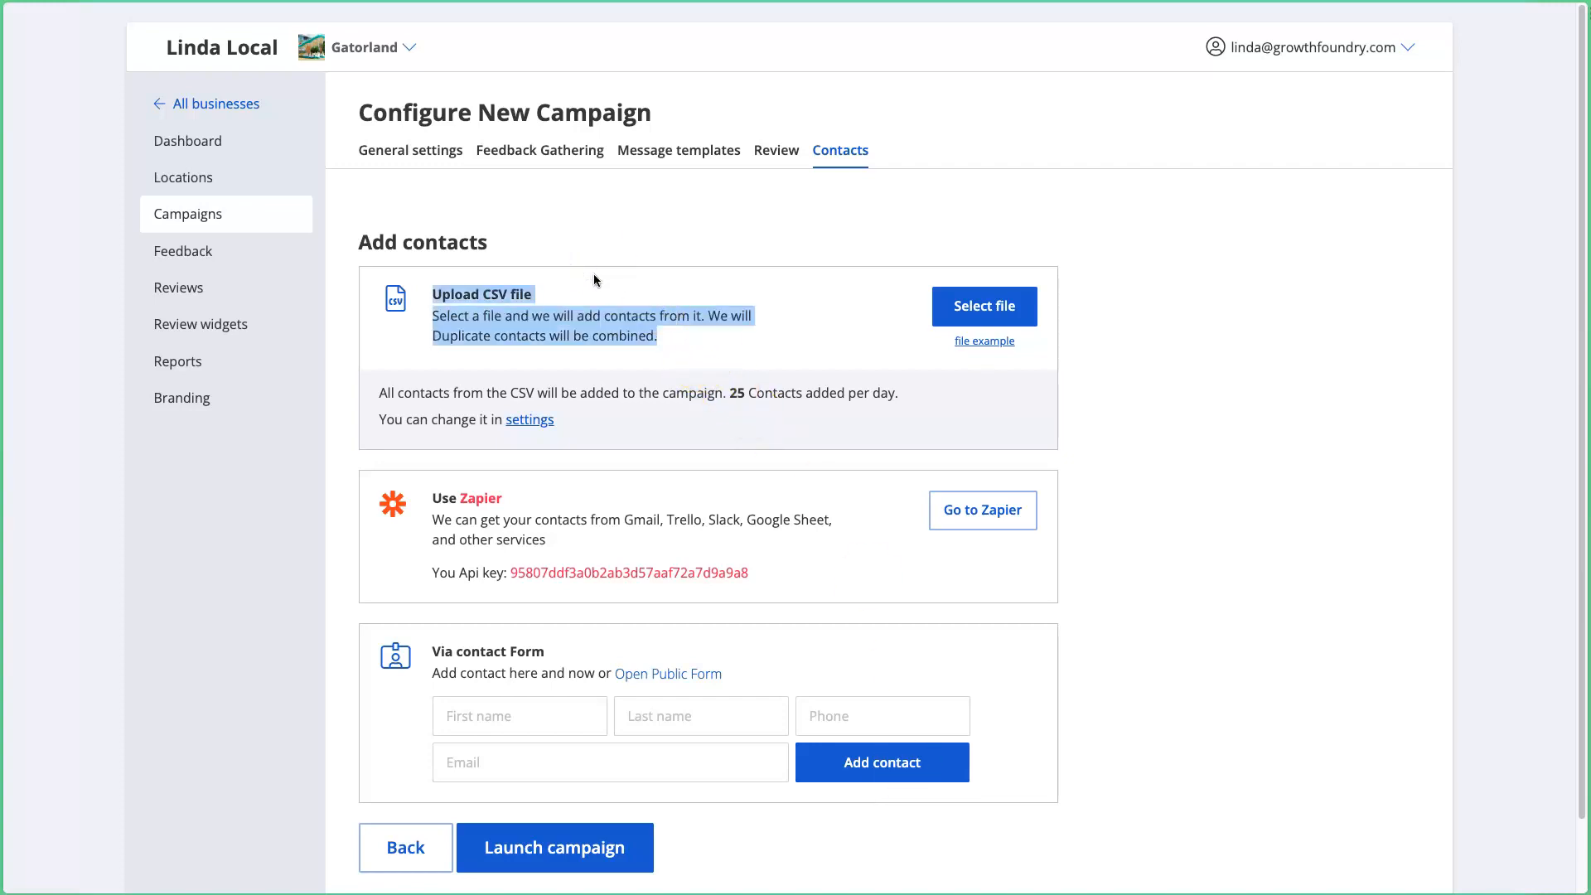
click(595, 278)
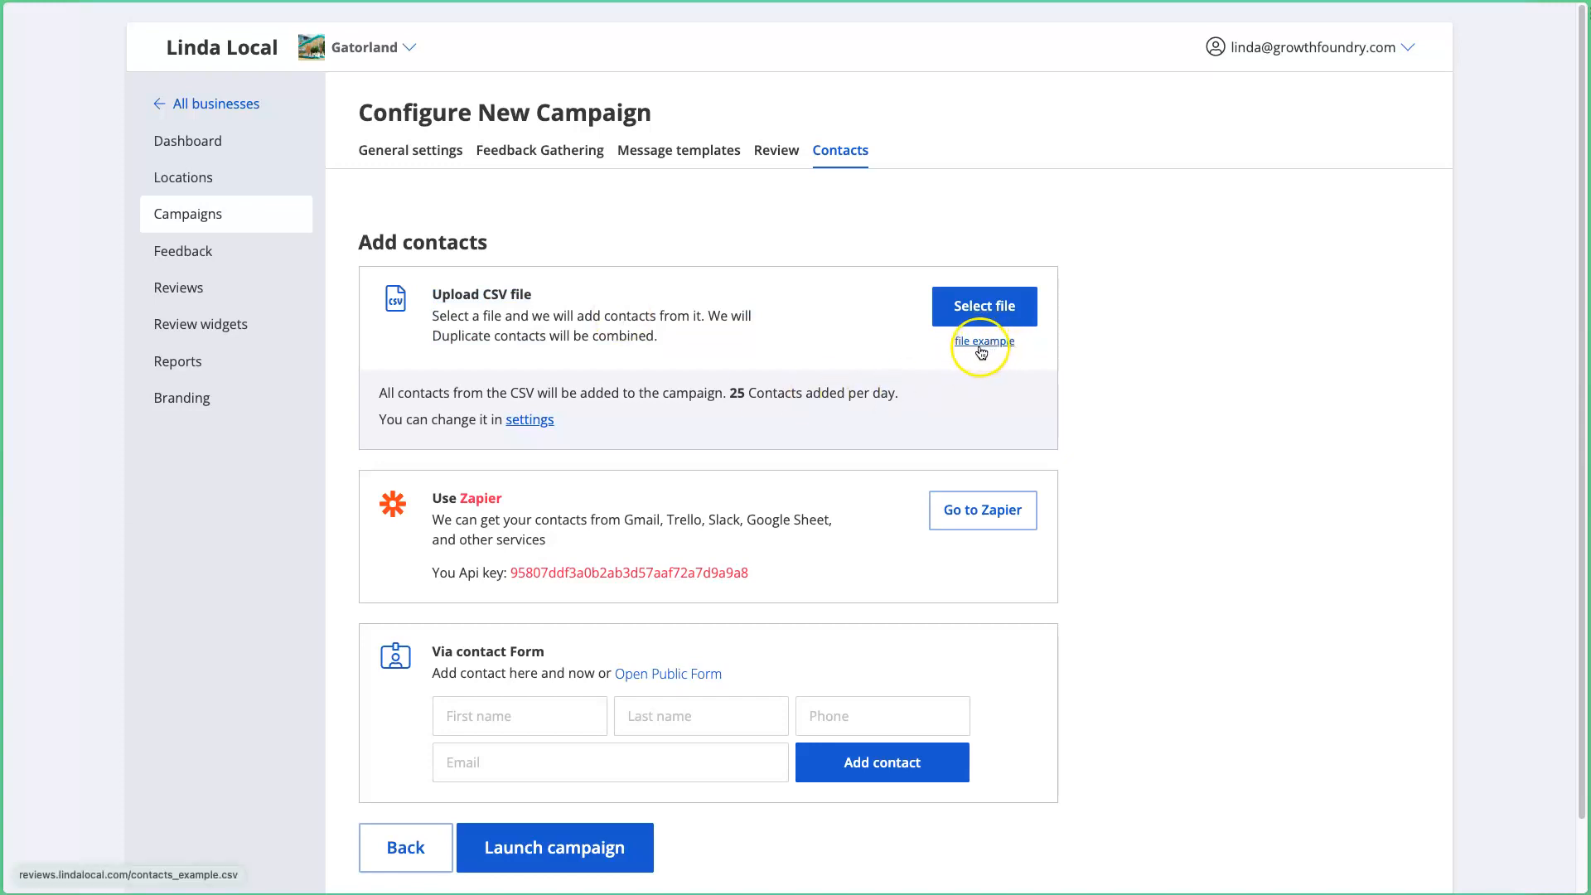
click(995, 349)
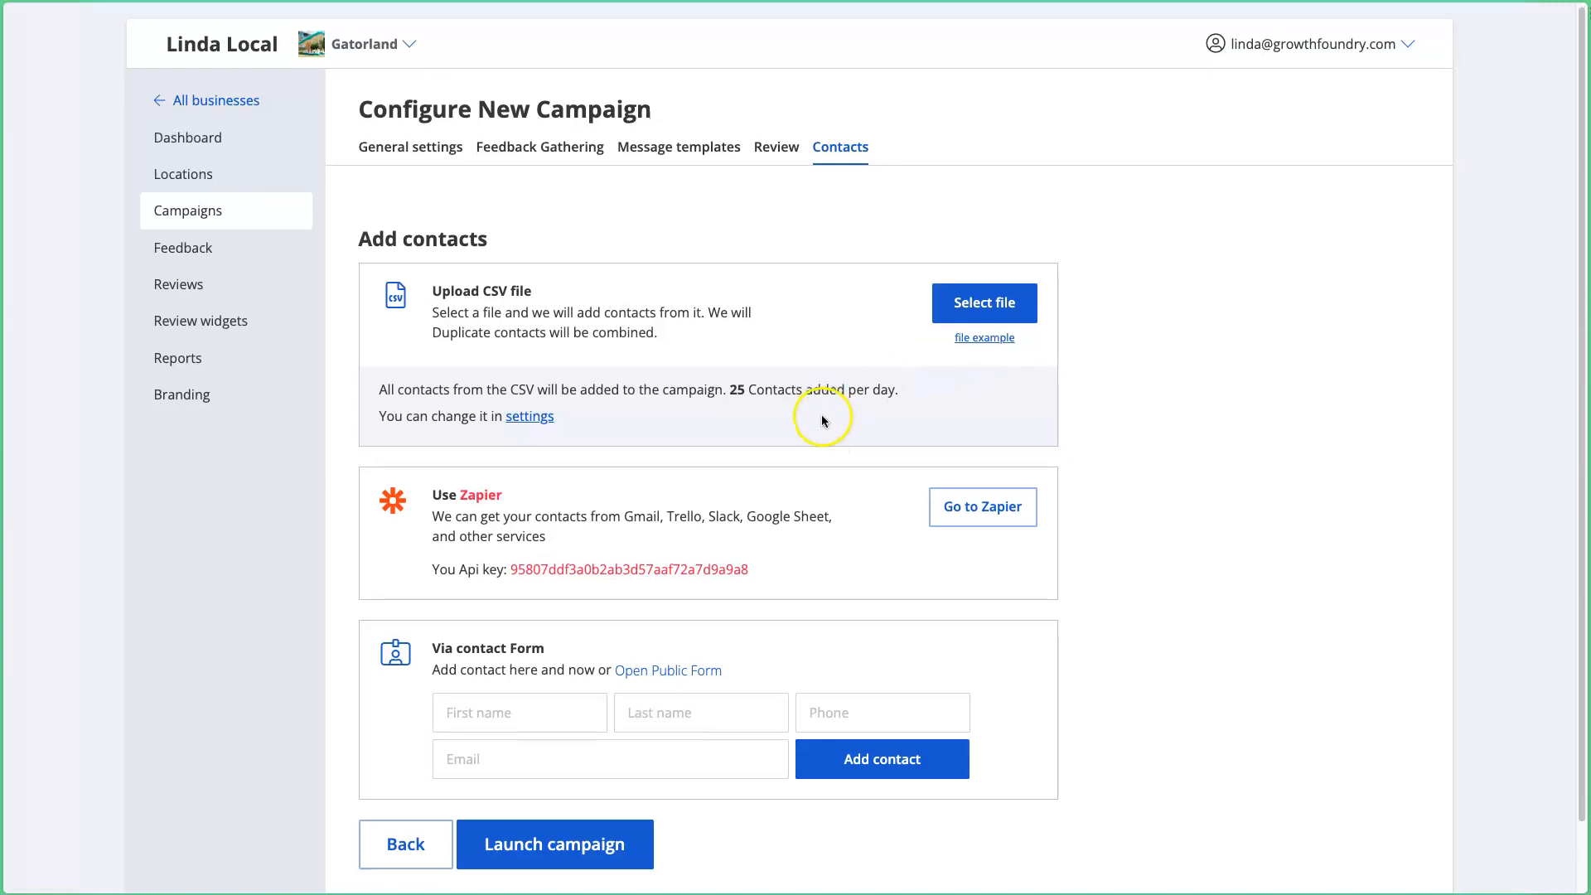
scroll(822, 414, down, 1)
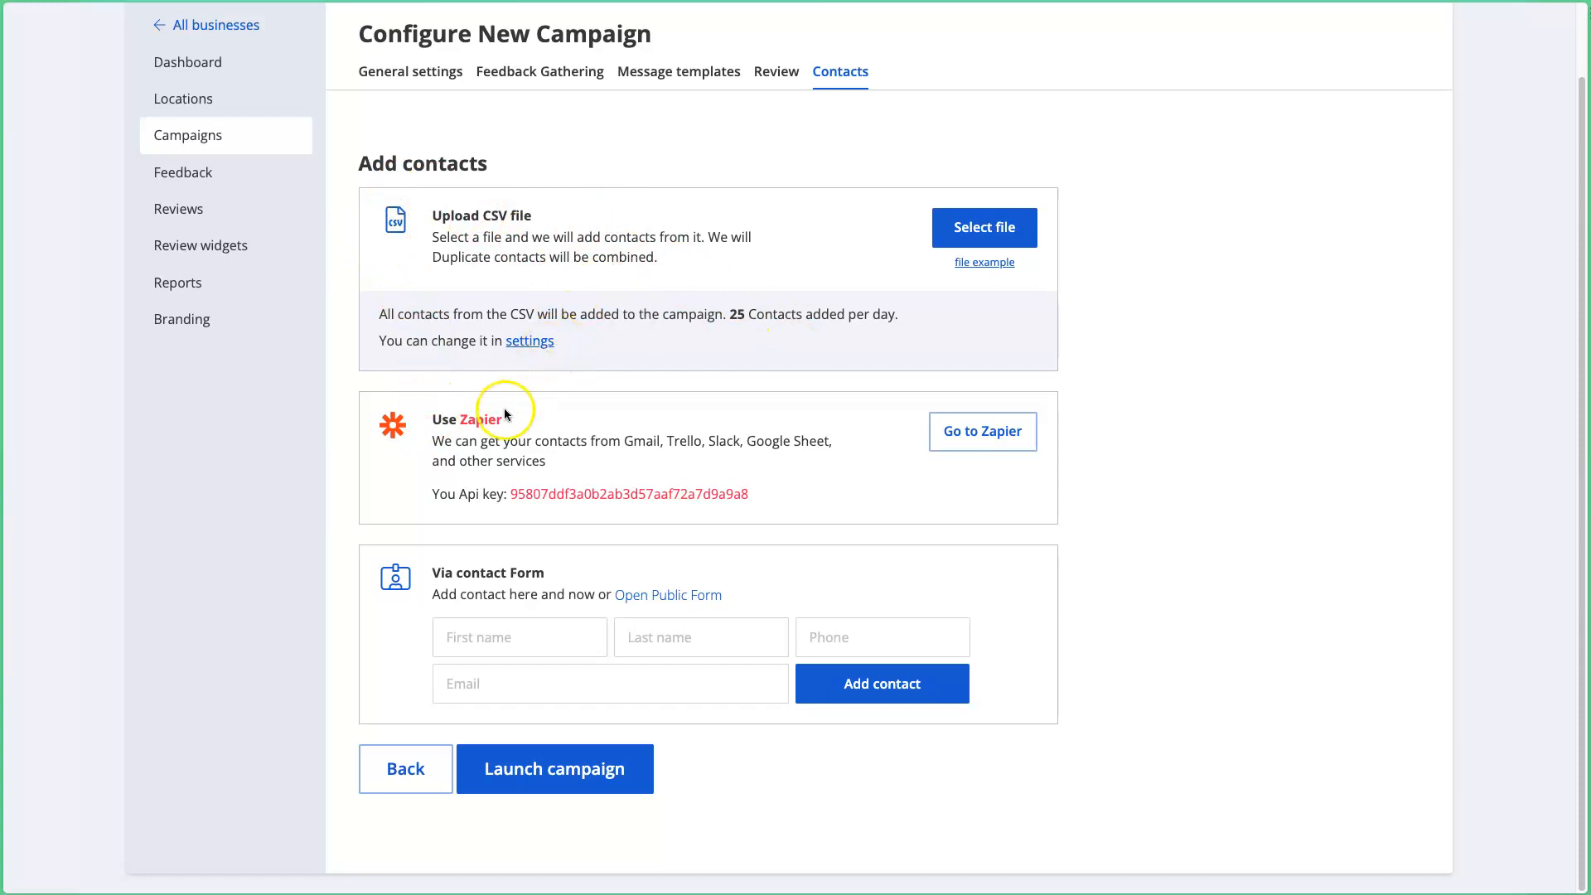
Step: Add a test contact with first name, last name, phone number and e-mail through the contact form
click(552, 645)
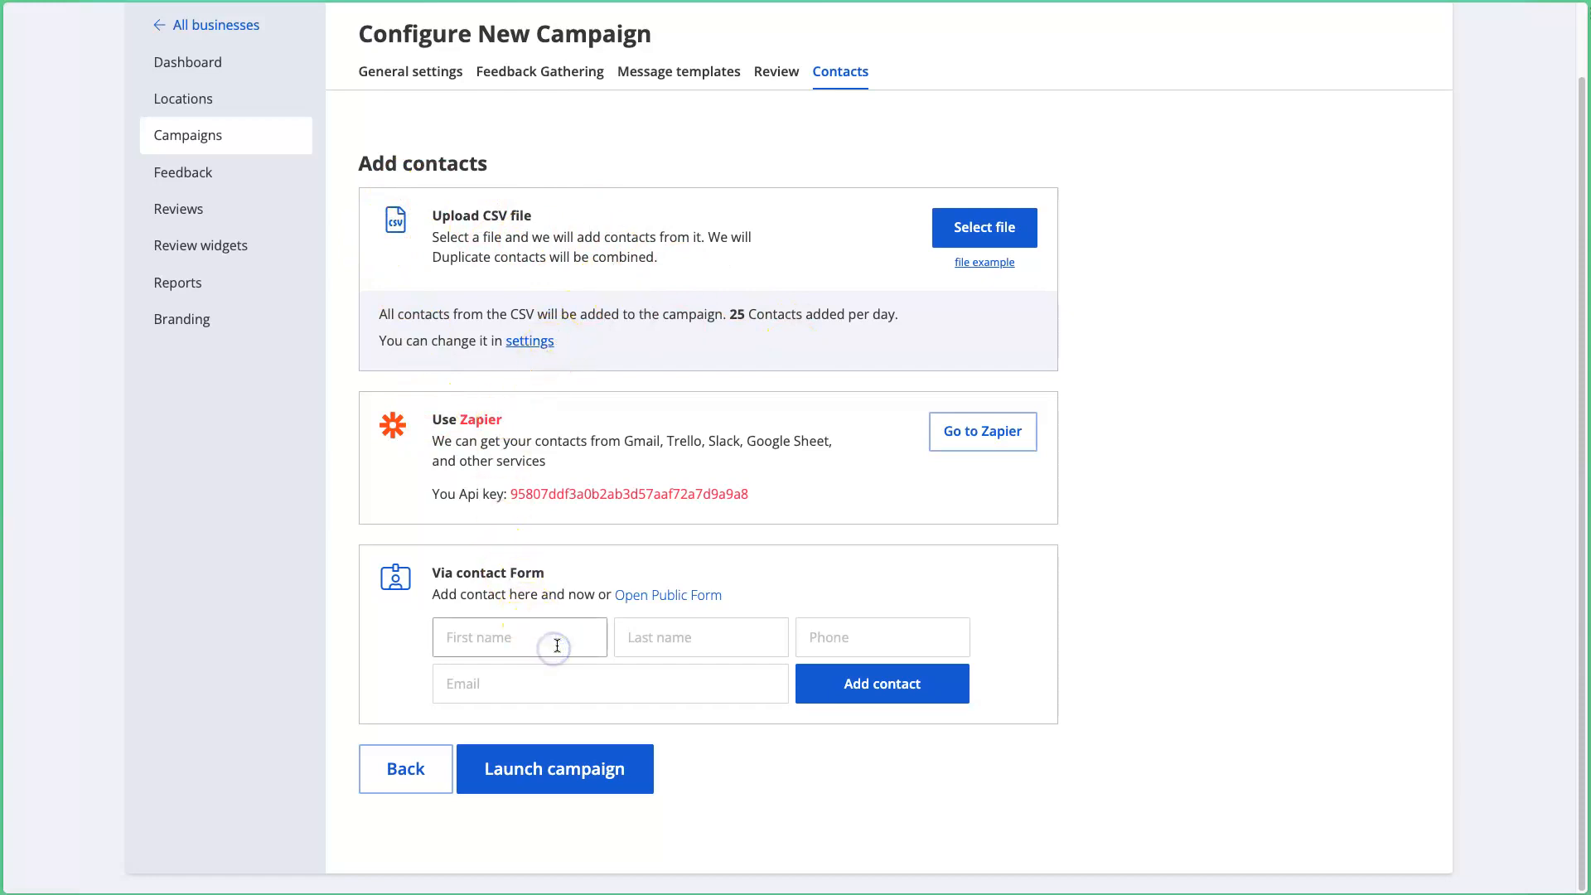
key(Tab)
key(Tab)
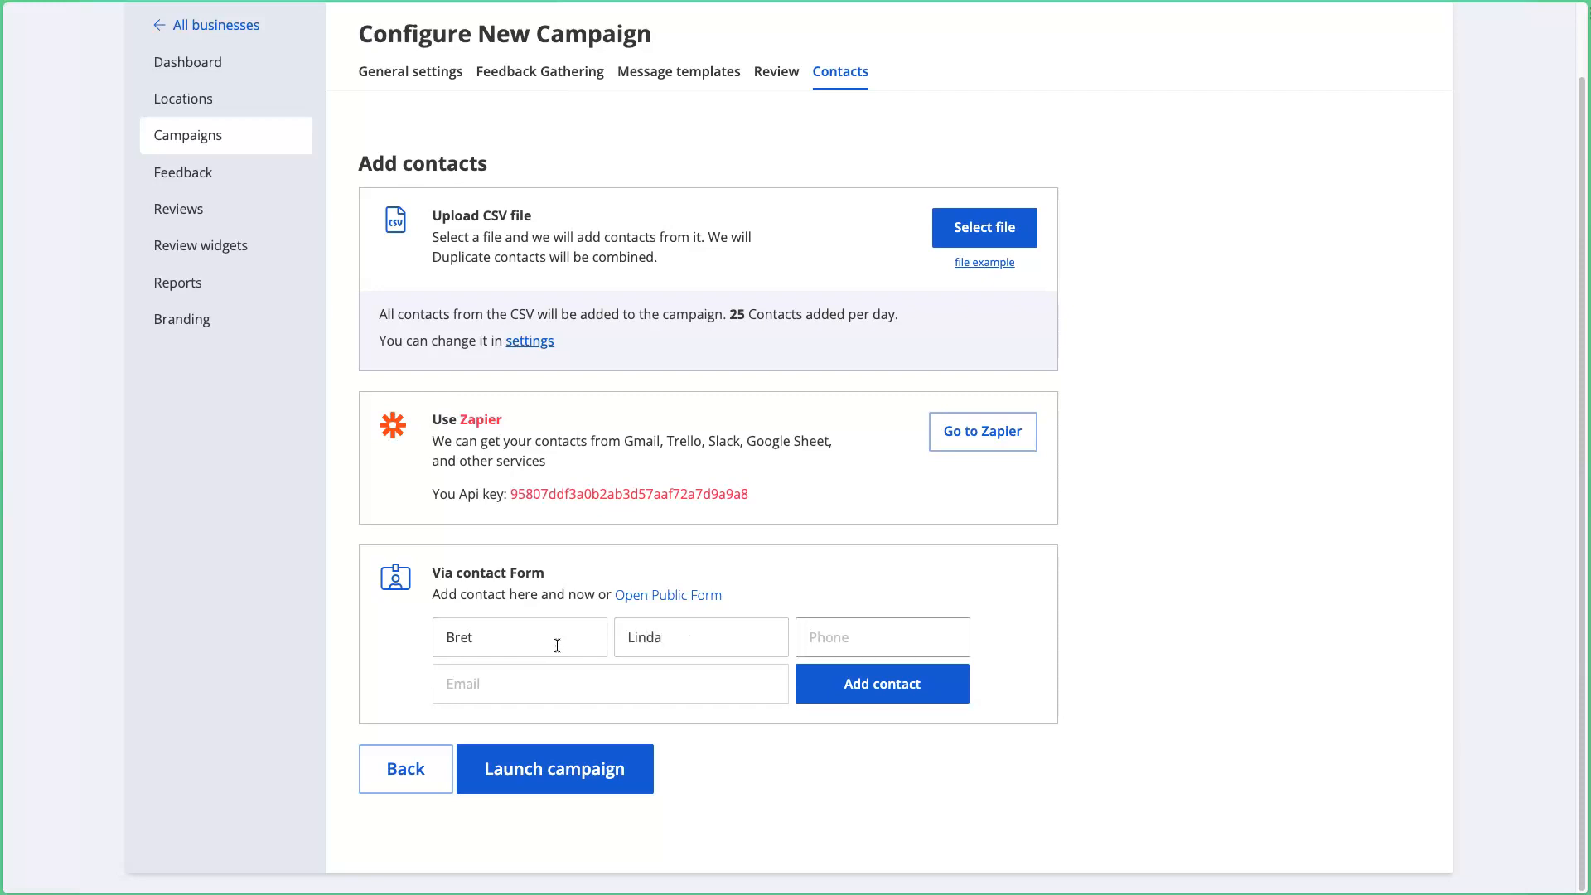
text(+1 312 555 8877)
key(Tab)
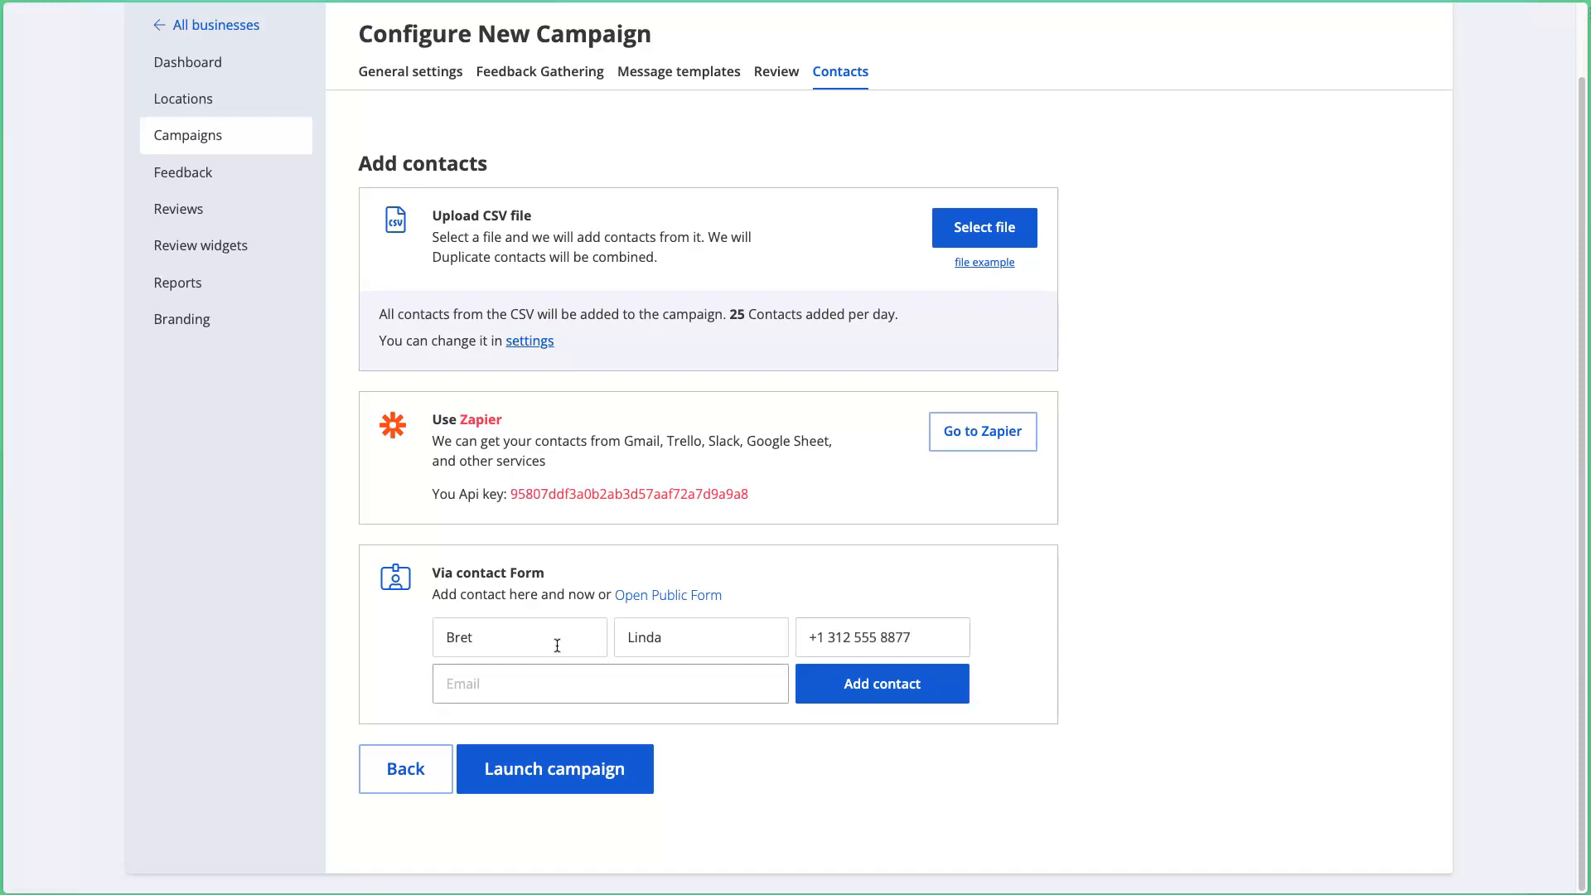
click(890, 693)
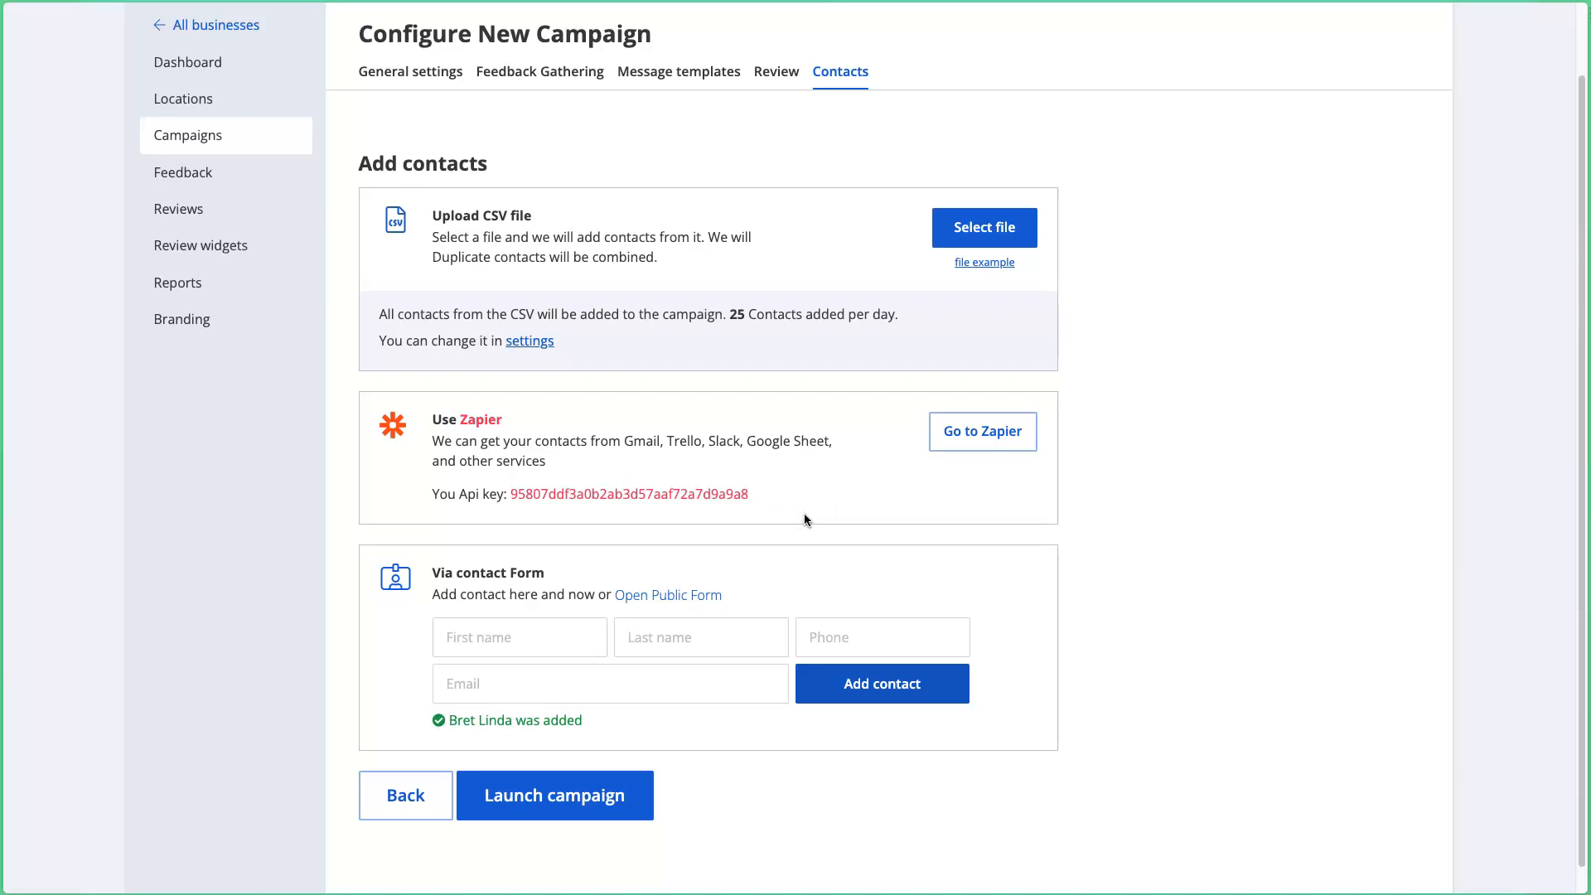
Step: Read over the Zapier import and contact form sections of the Contacts step
drag(796, 484, 421, 413)
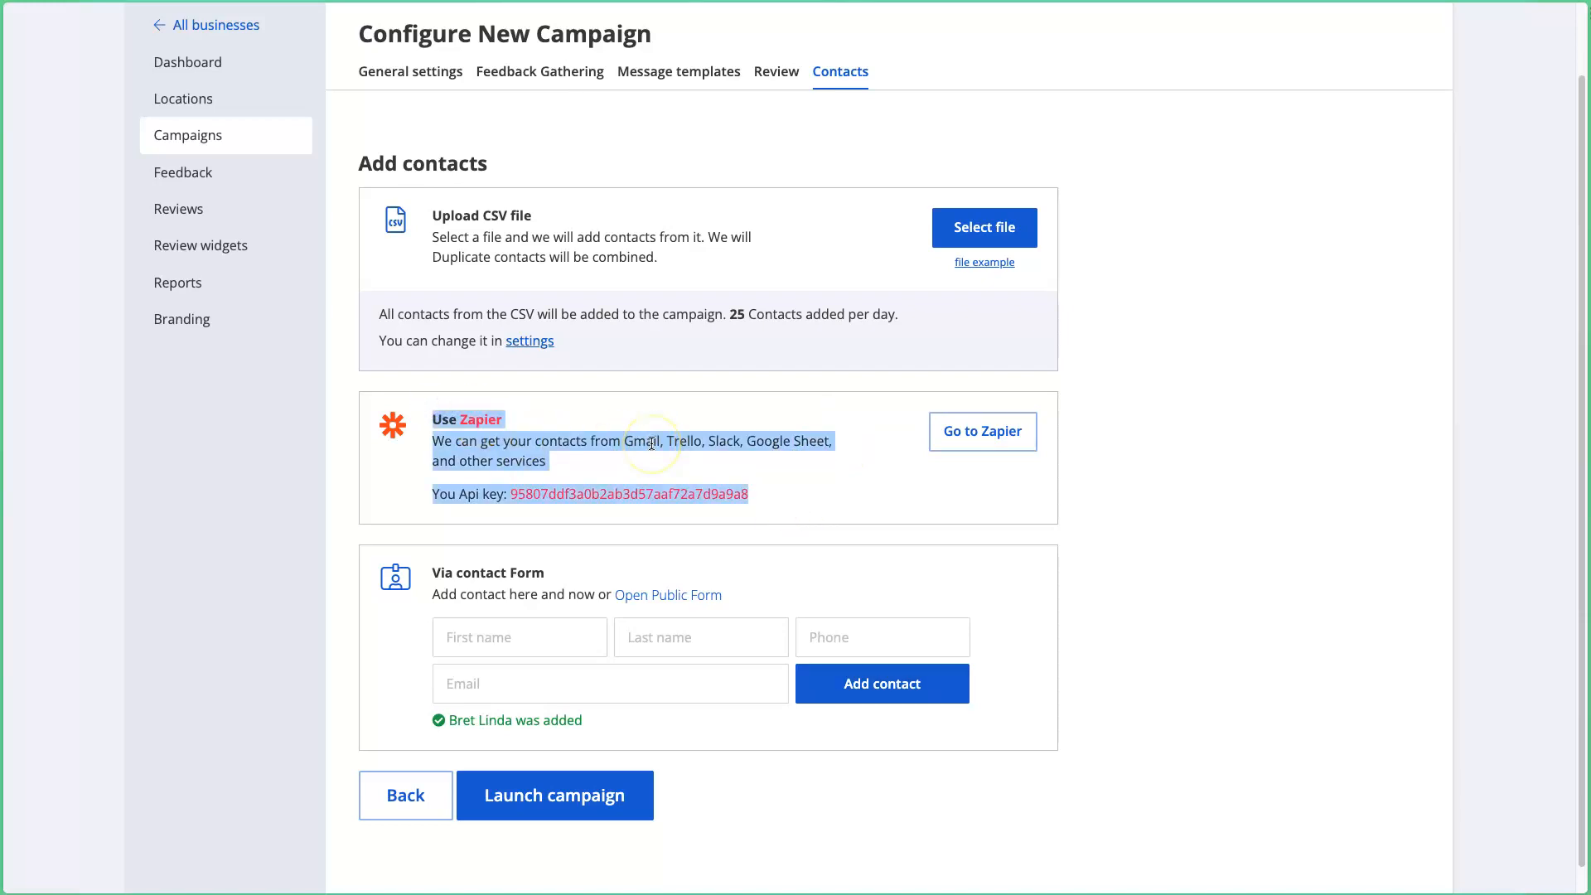
click(793, 496)
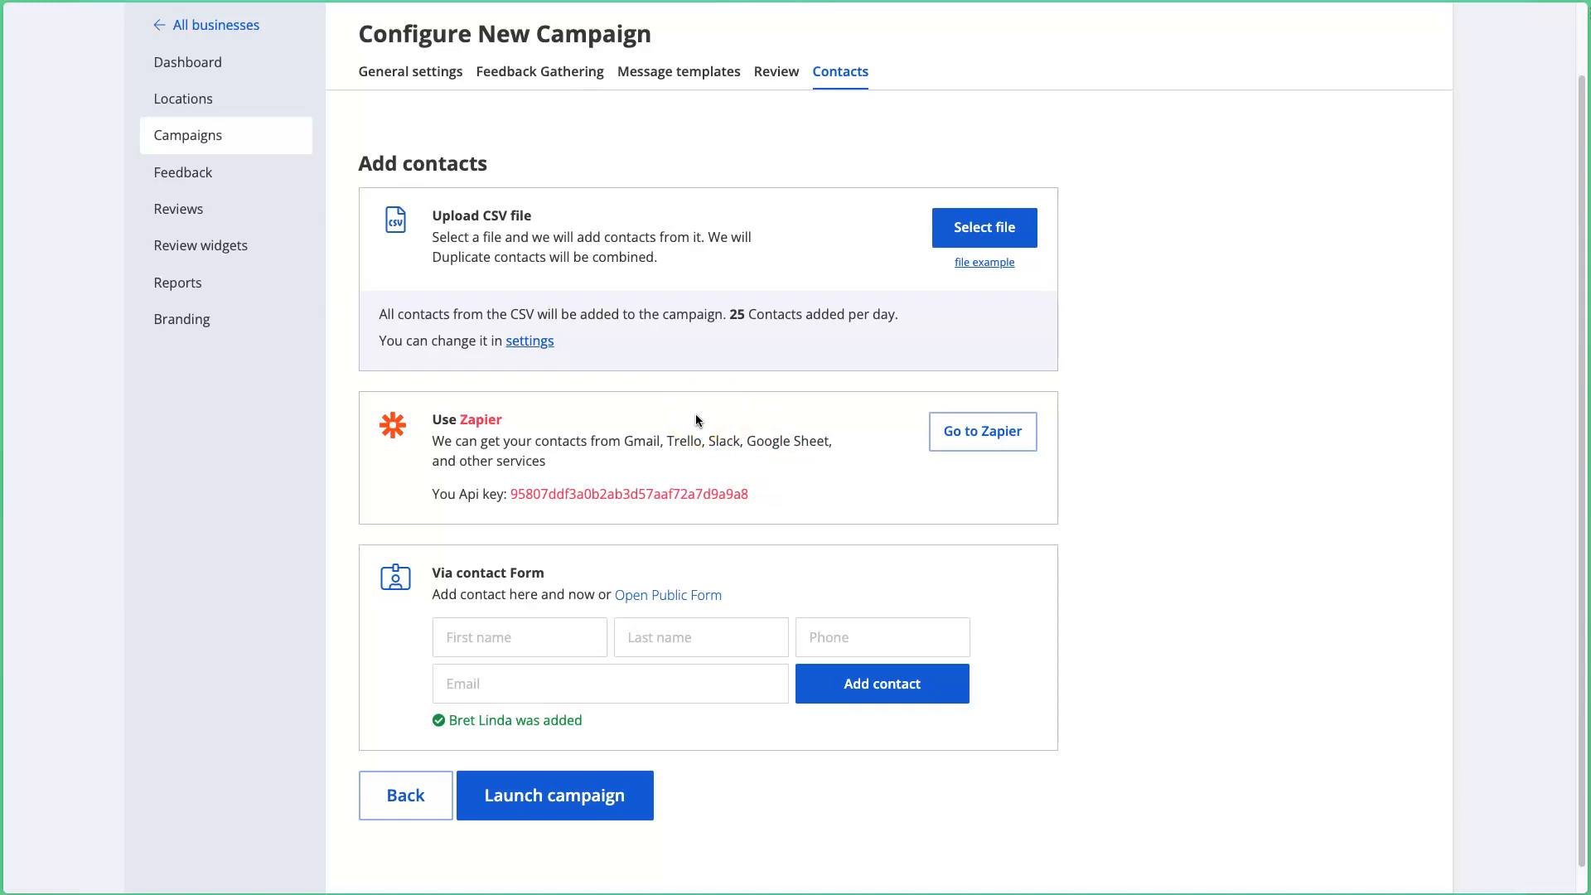
drag(430, 572, 824, 787)
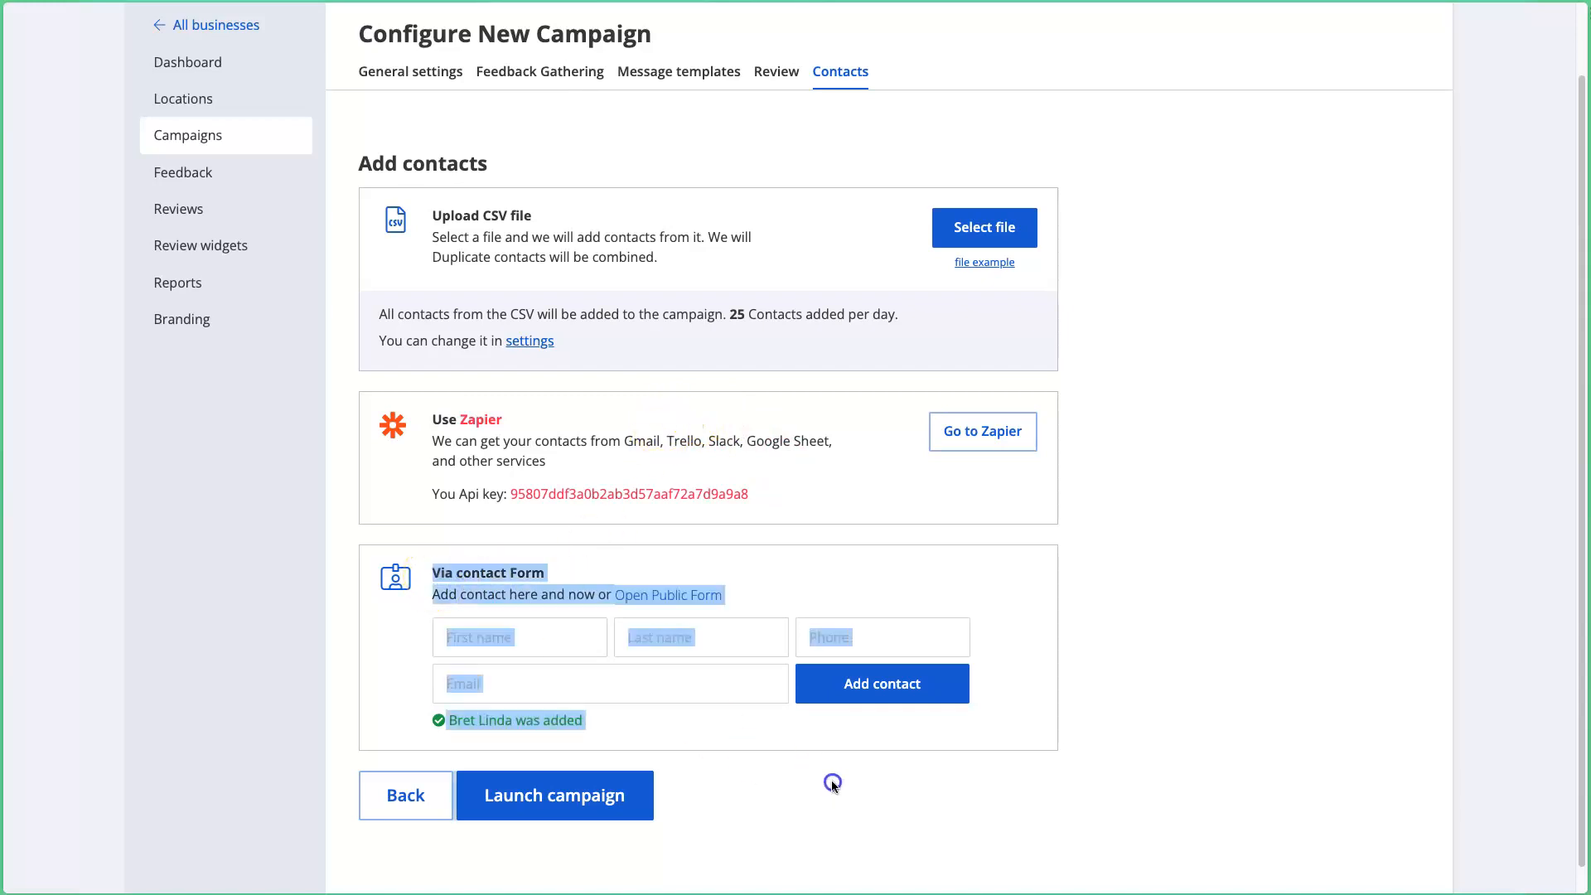
click(833, 785)
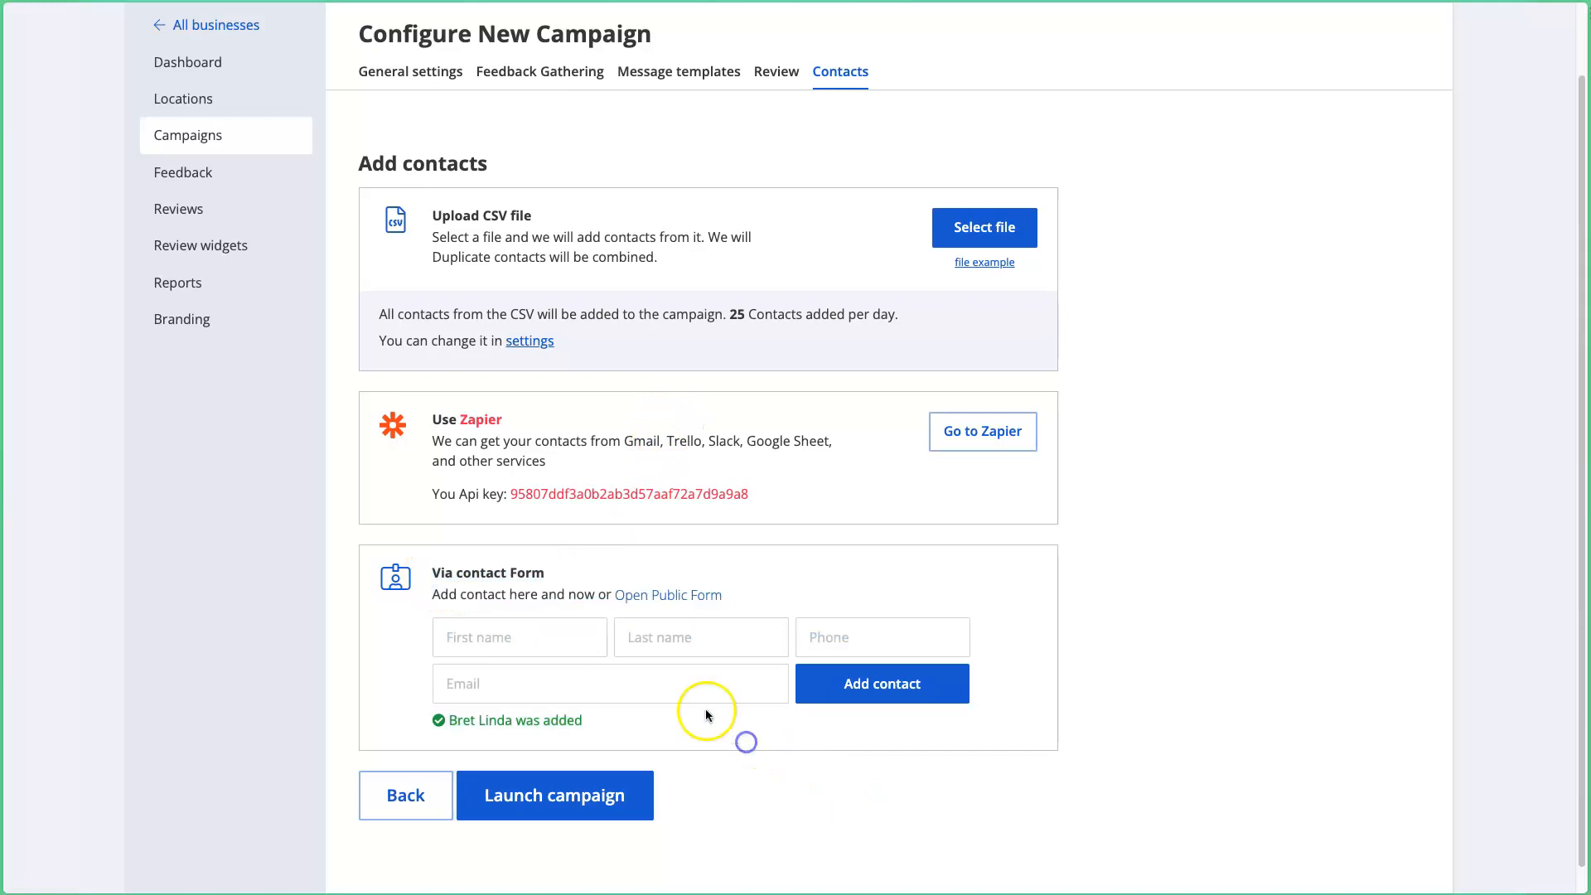
Step: Open the public add-contact form and check its First name, Last name, Phone and Email fields
click(683, 602)
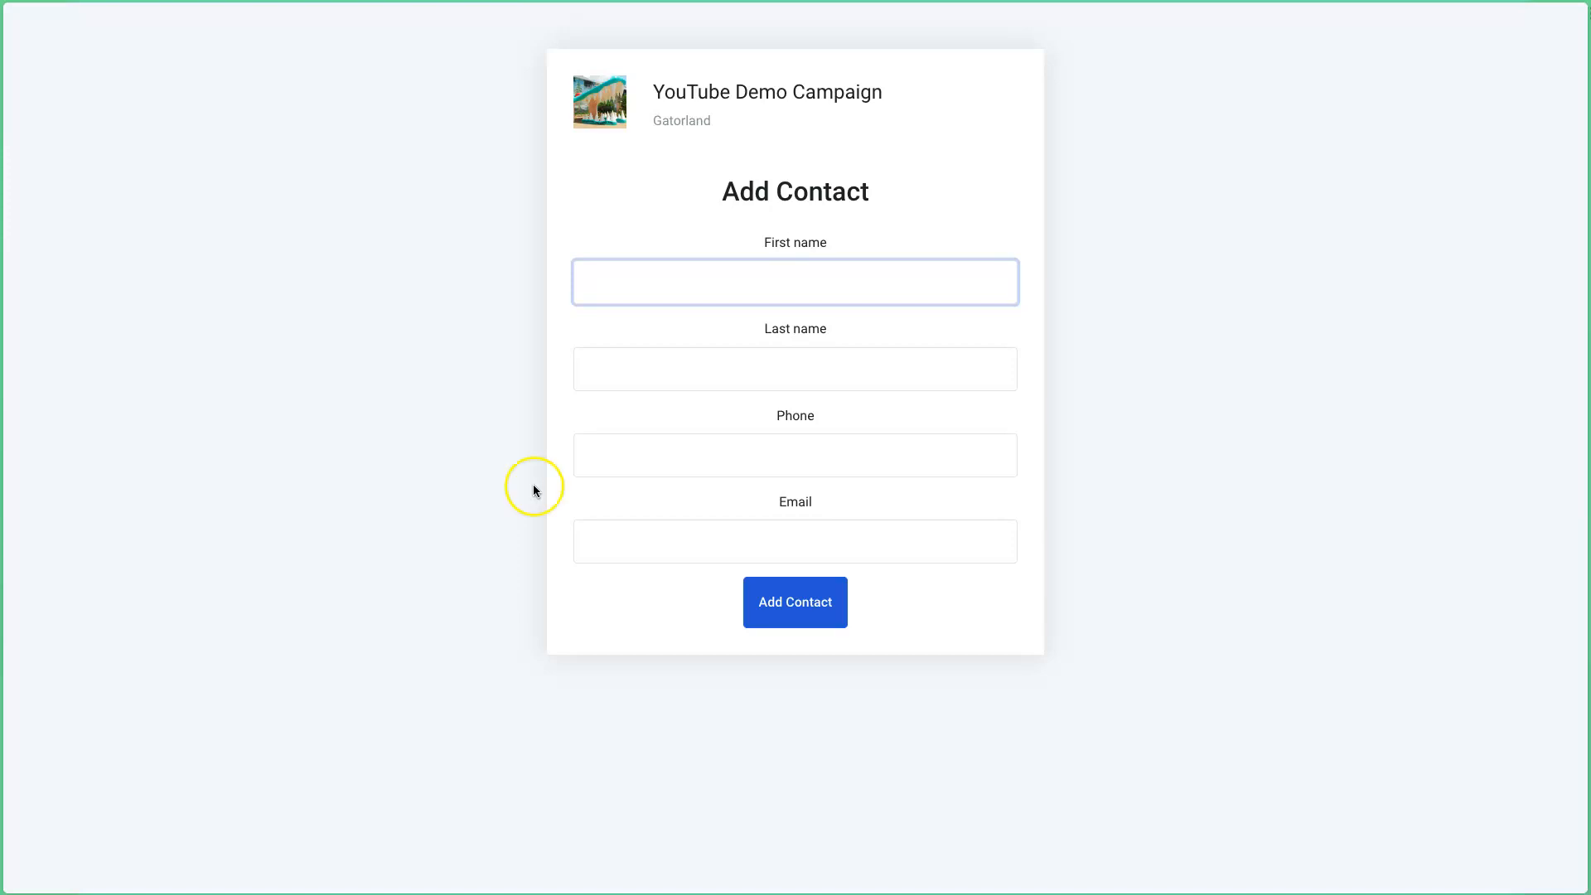
click(728, 358)
click(705, 457)
click(682, 540)
click(680, 300)
Step: Return to the campaign setup tab and launch the YouTube Demo Campaign
mouse_move(3, 348)
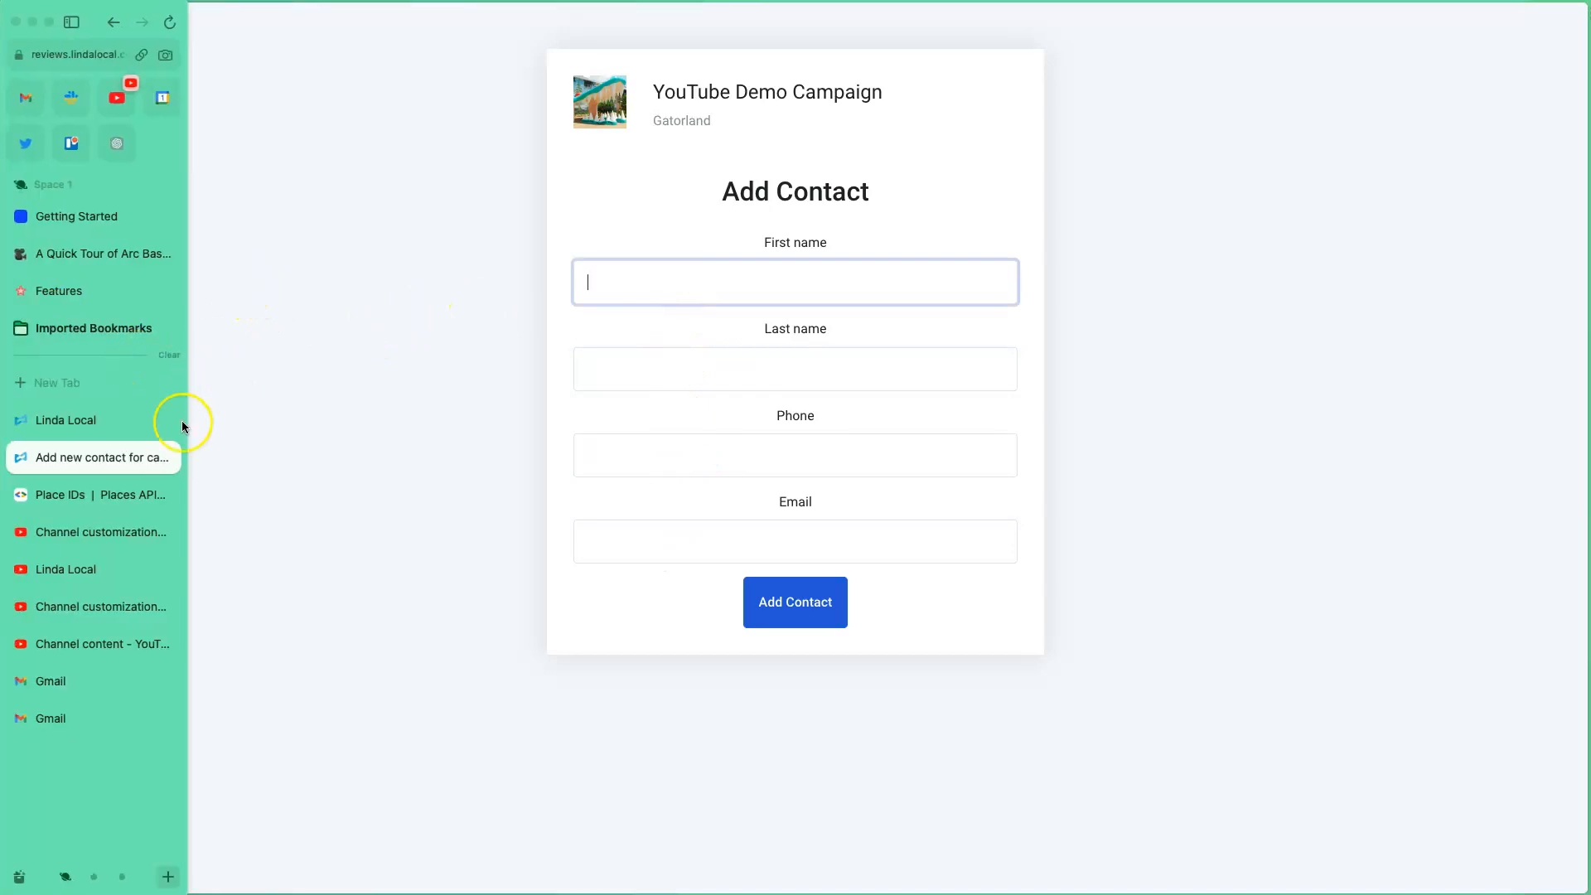
click(92, 418)
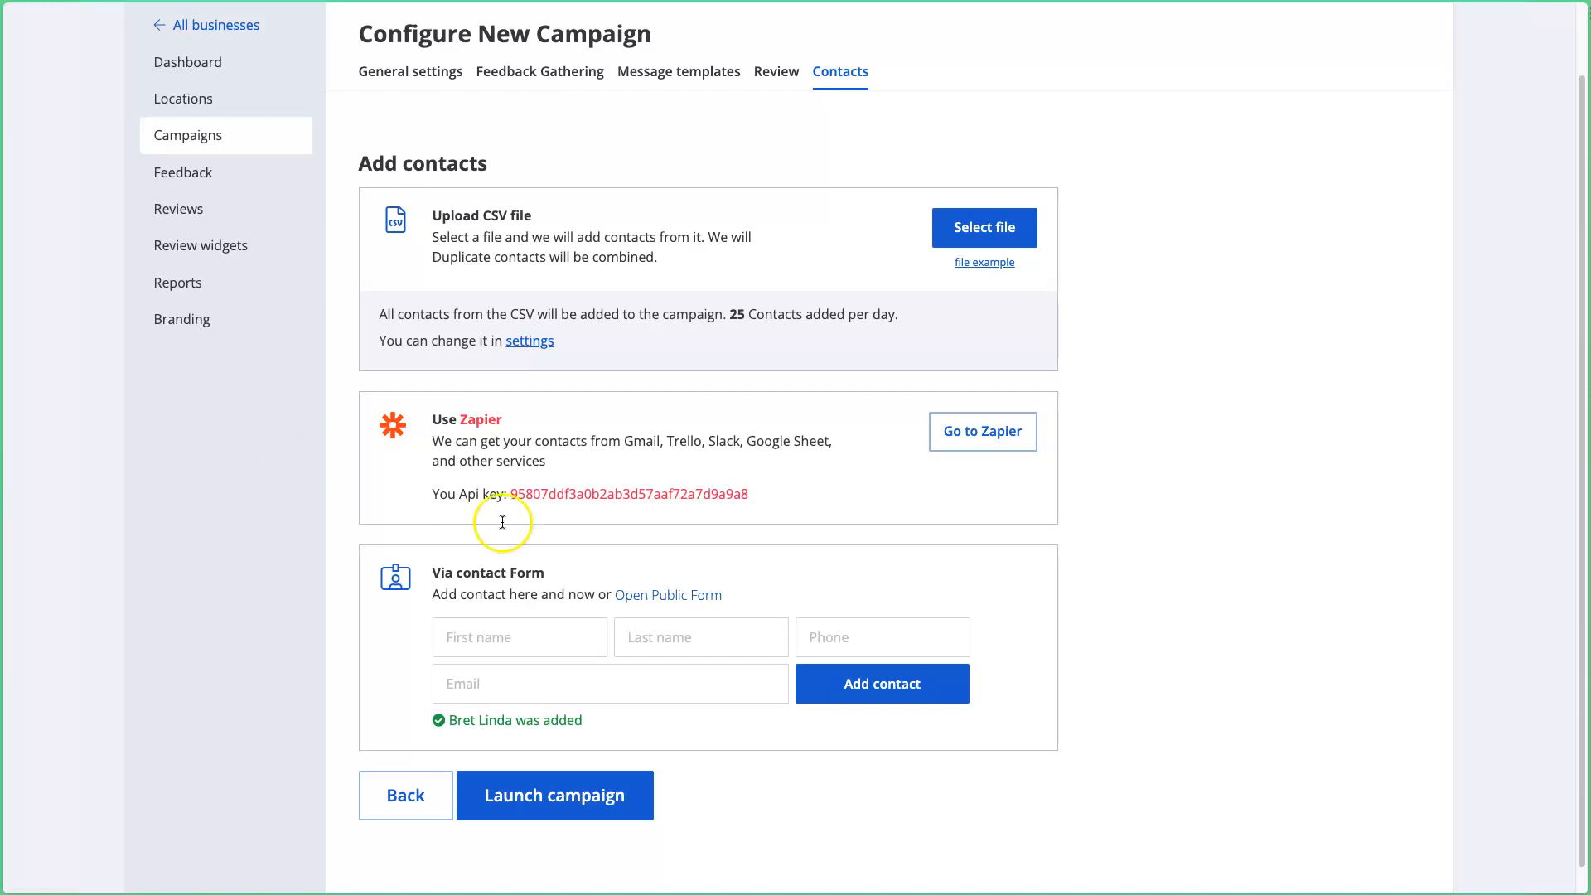
click(576, 797)
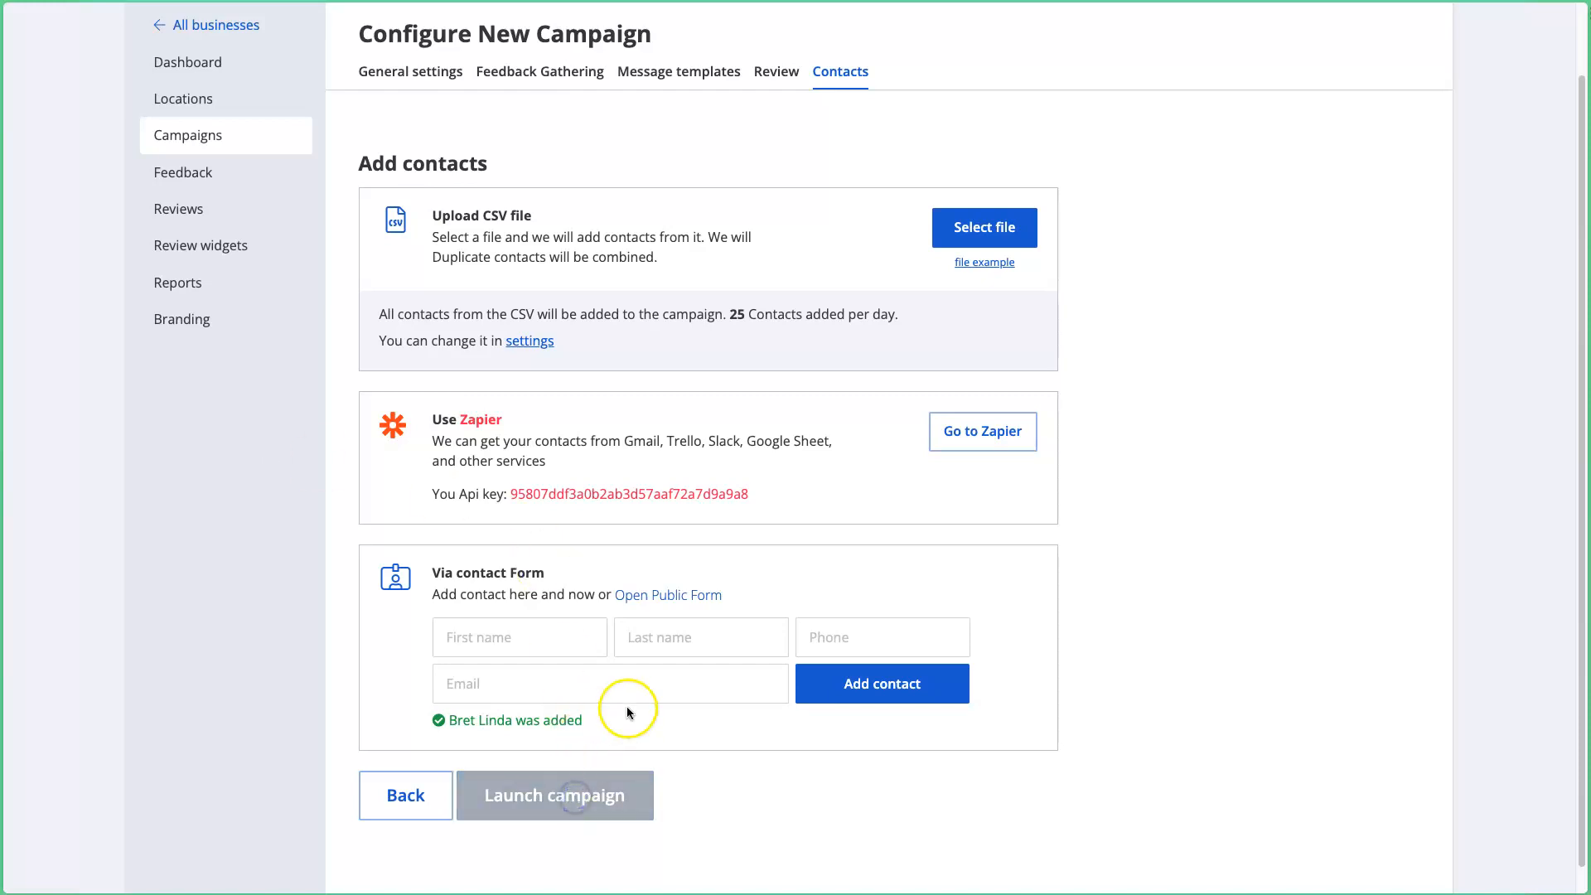
scroll(496, 670, down, 2)
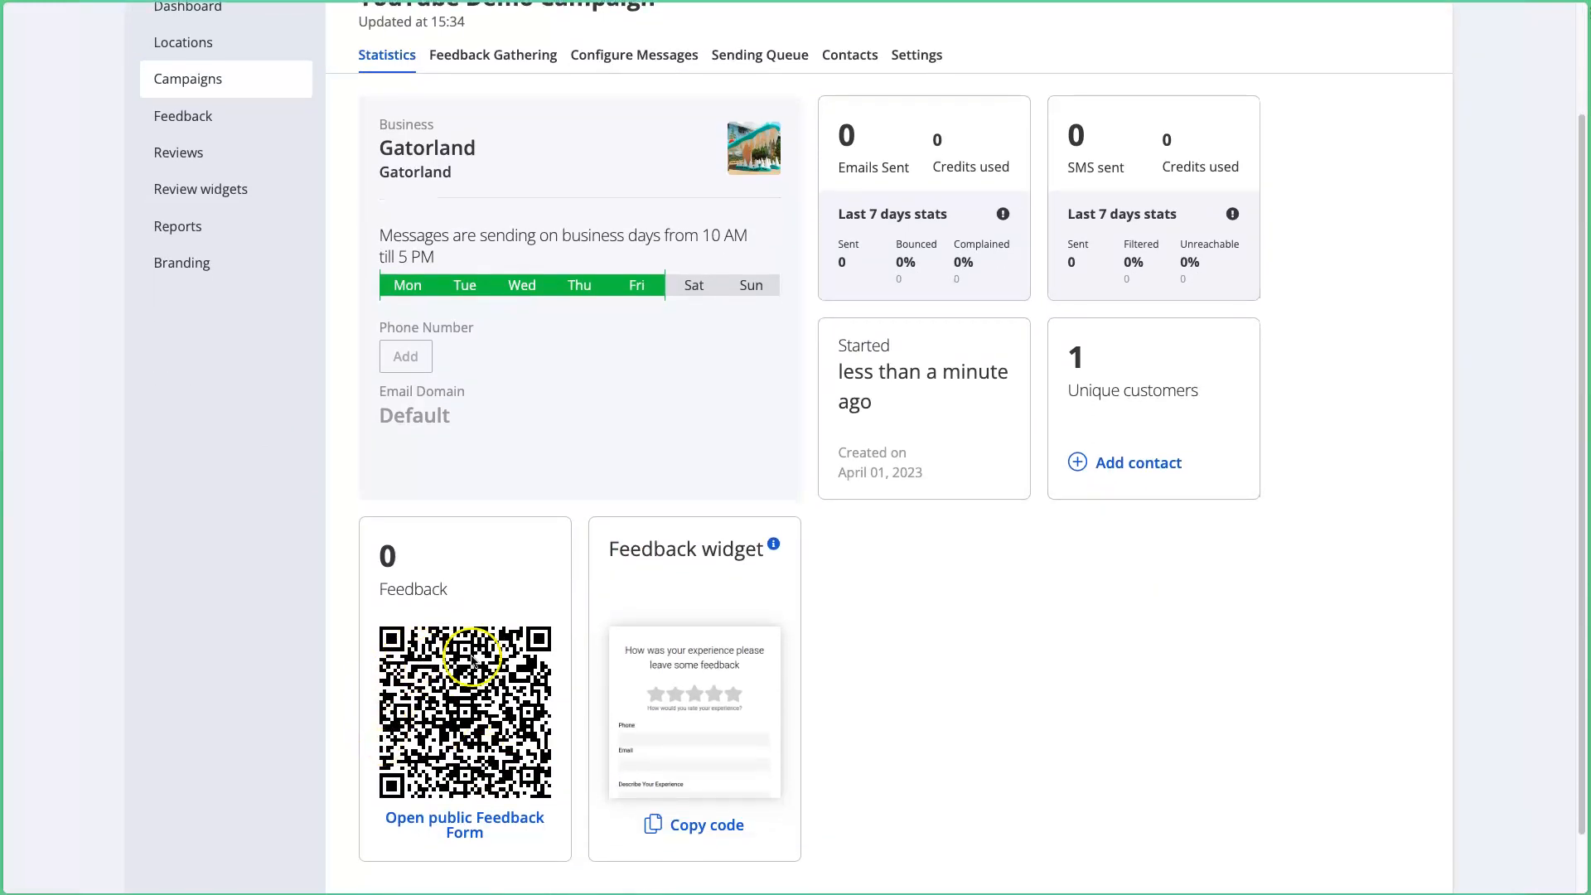
Step: Open the public feedback form, then return to the campaign statistics tab
click(424, 829)
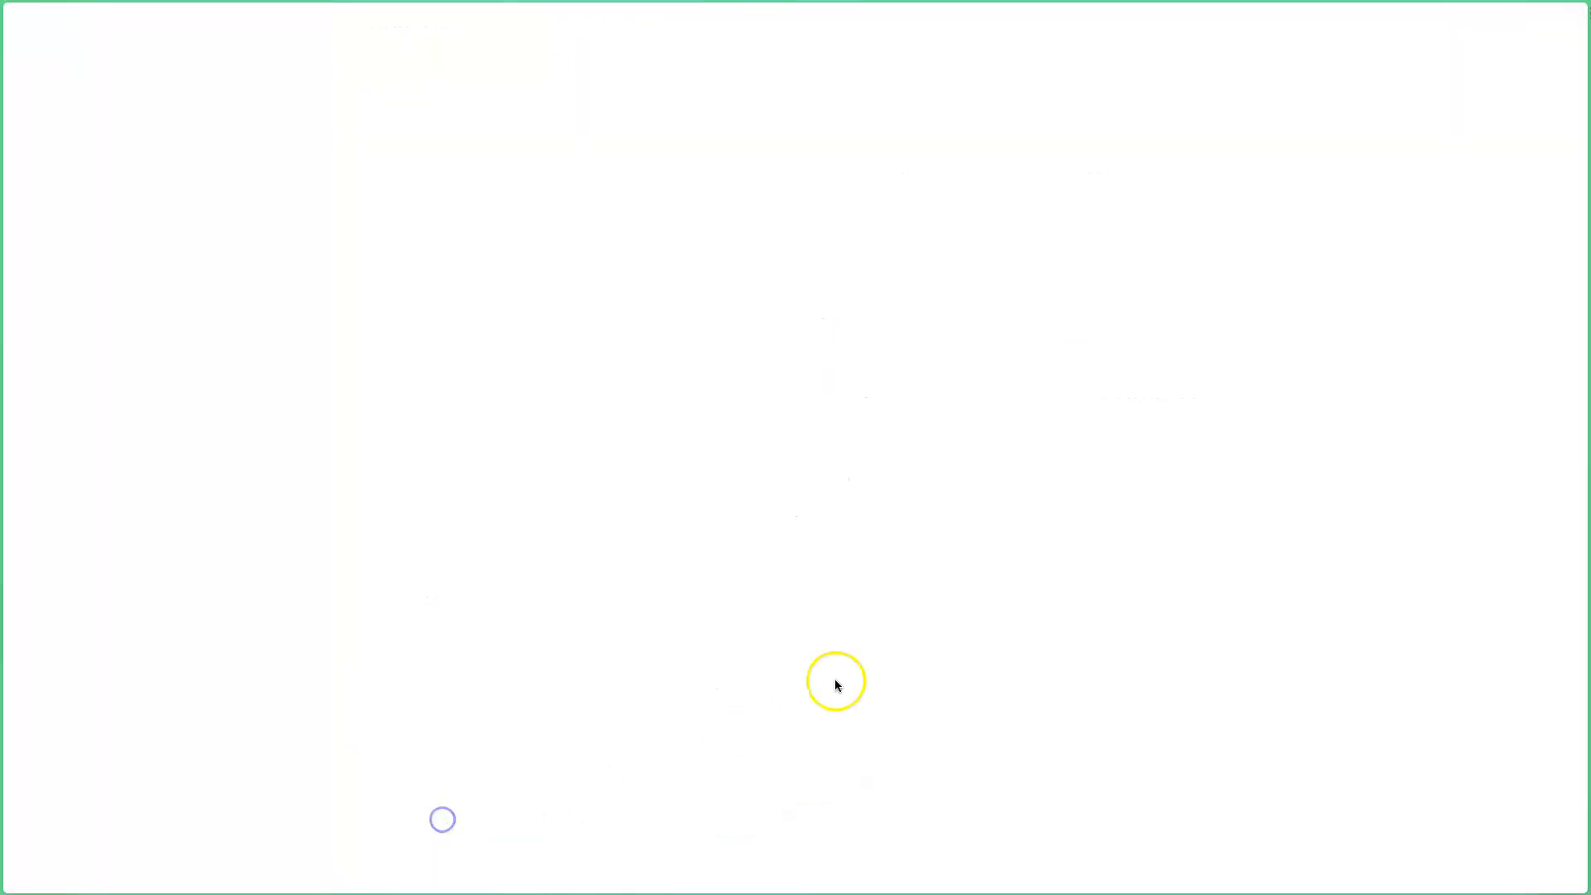
scroll(910, 613, down, 2)
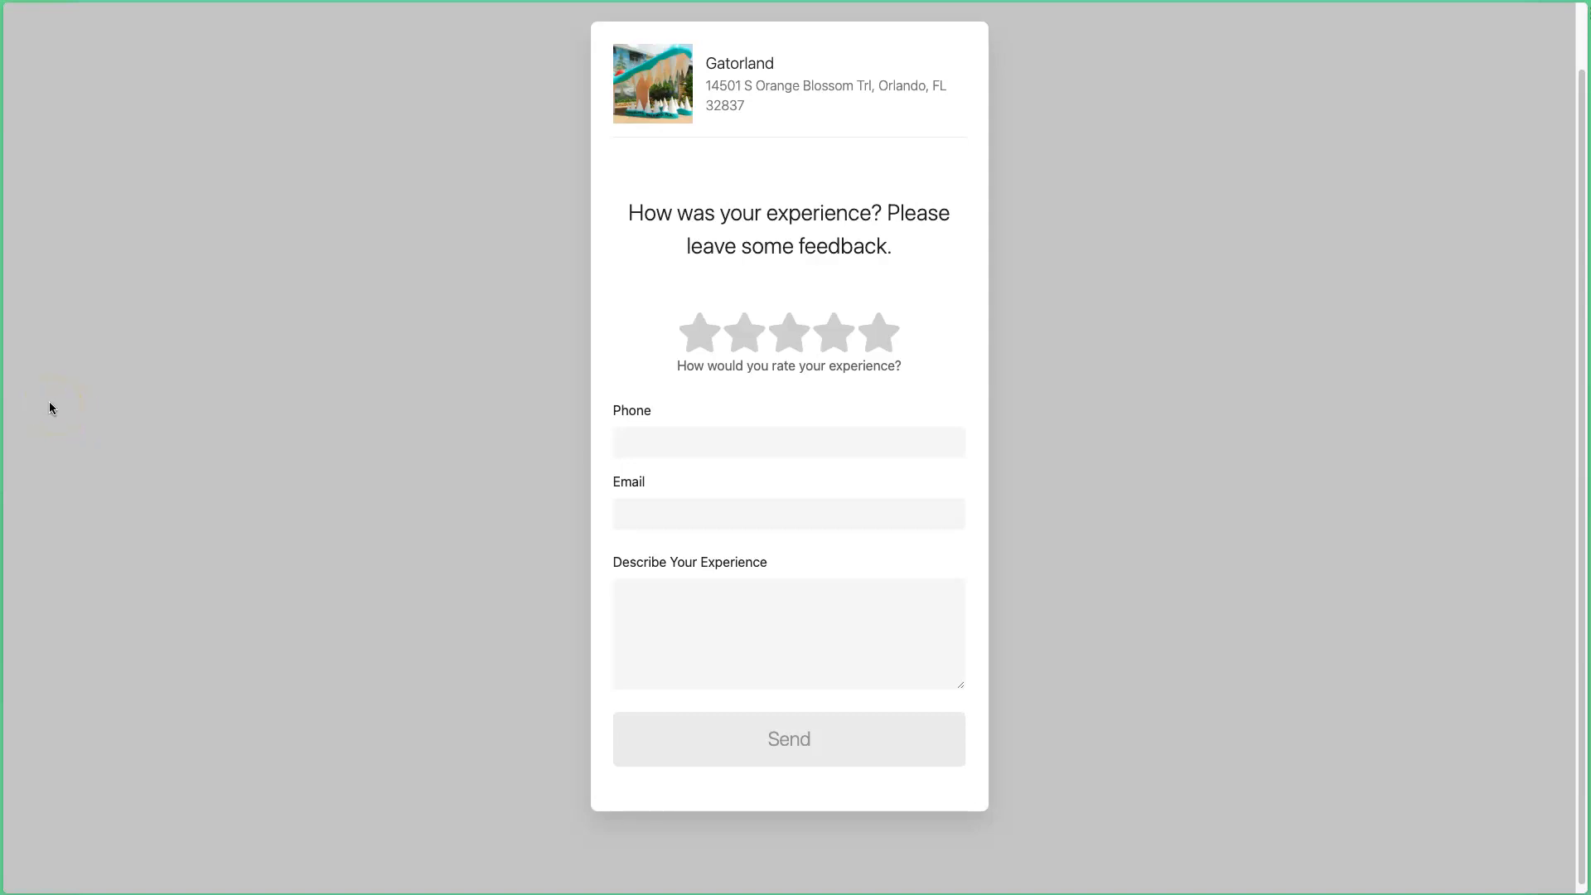
mouse_move(4, 403)
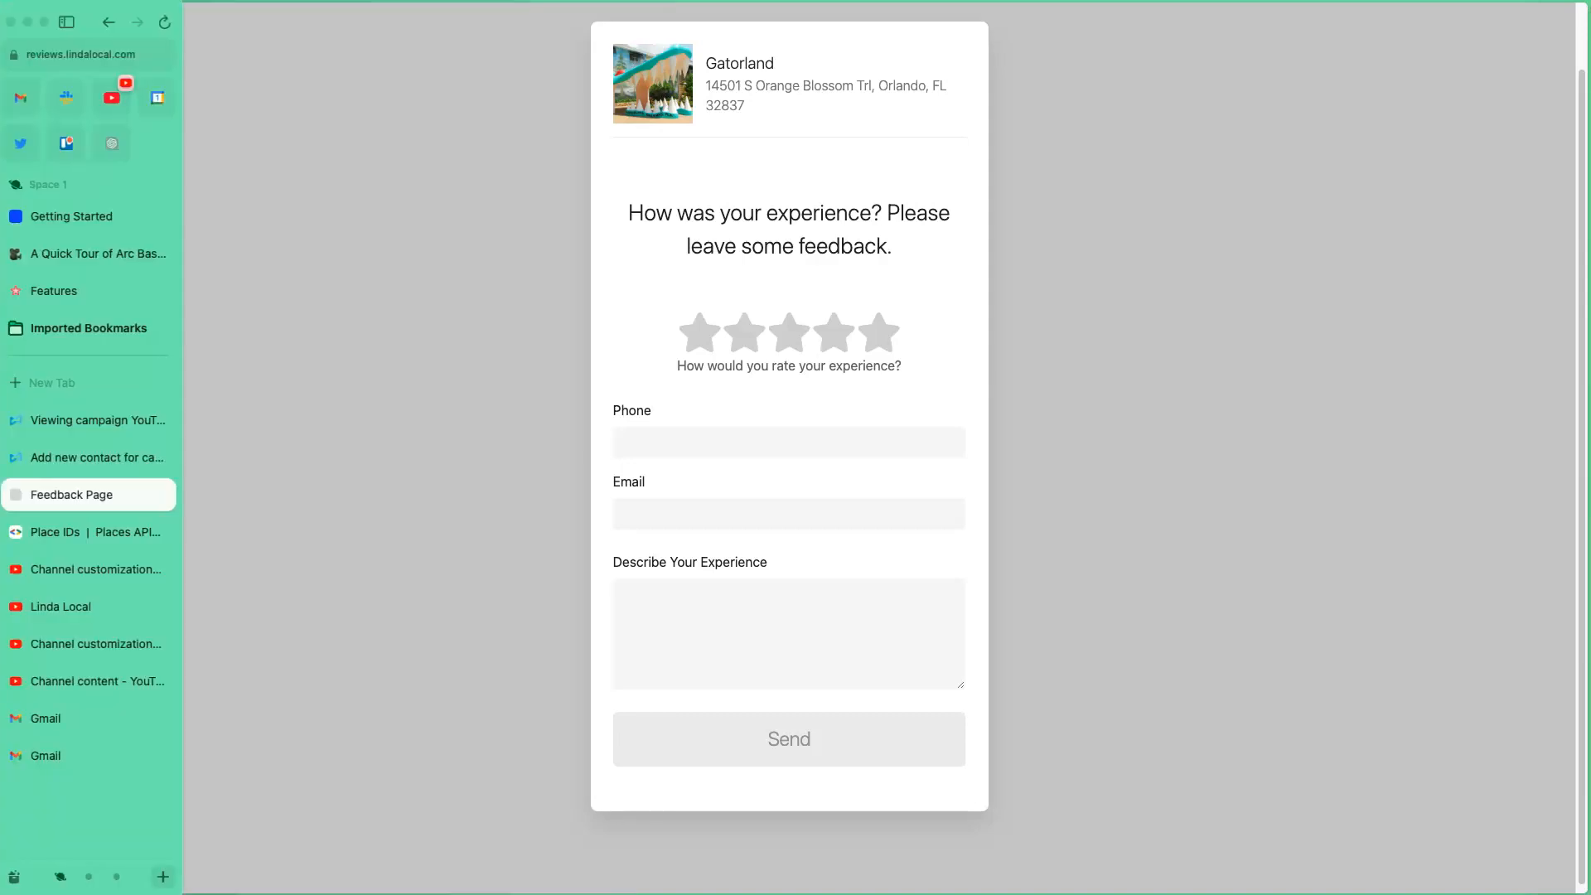
click(73, 428)
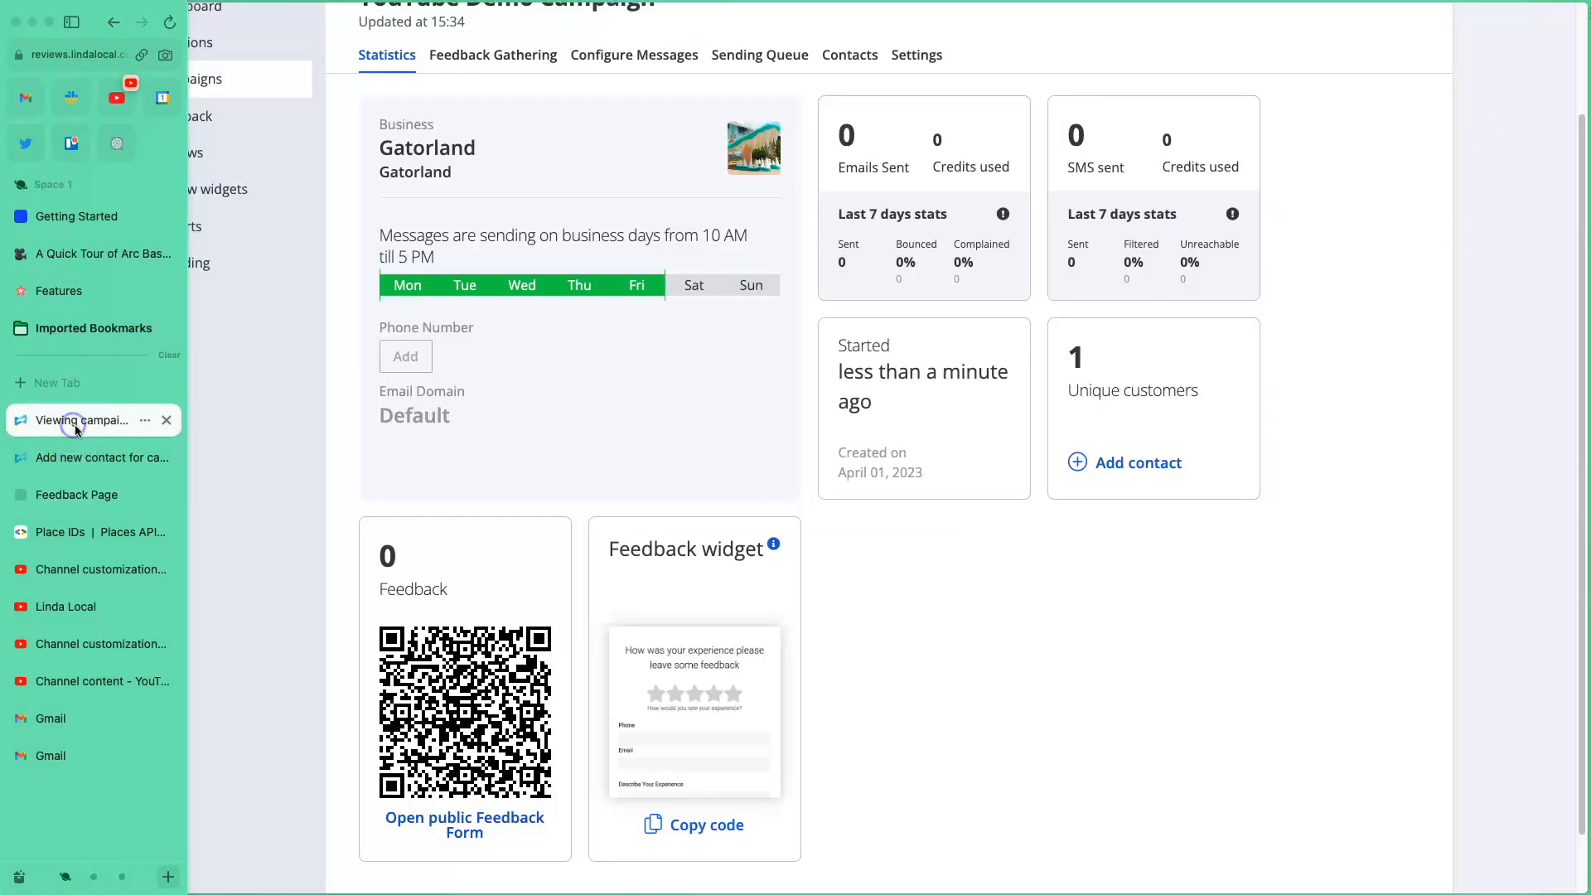
Step: Review the stats cards: 0 emails and 0 SMS sent, 0 credits used, 0 feedback
drag(838, 160, 1168, 197)
click(1063, 195)
drag(845, 192, 973, 192)
click(984, 193)
drag(831, 147, 1208, 291)
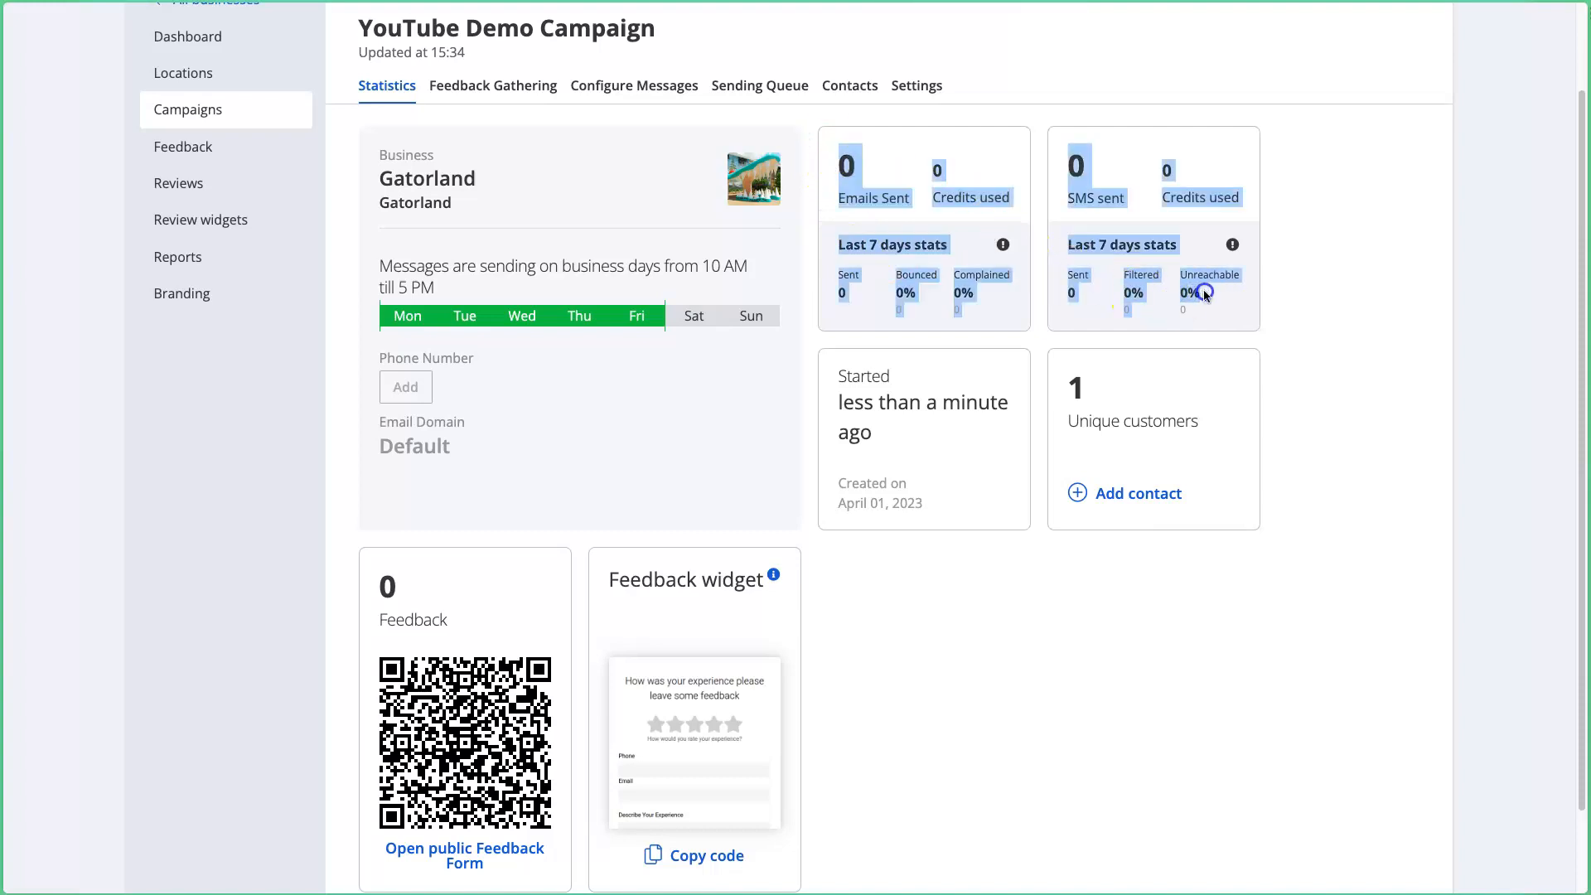
click(1320, 331)
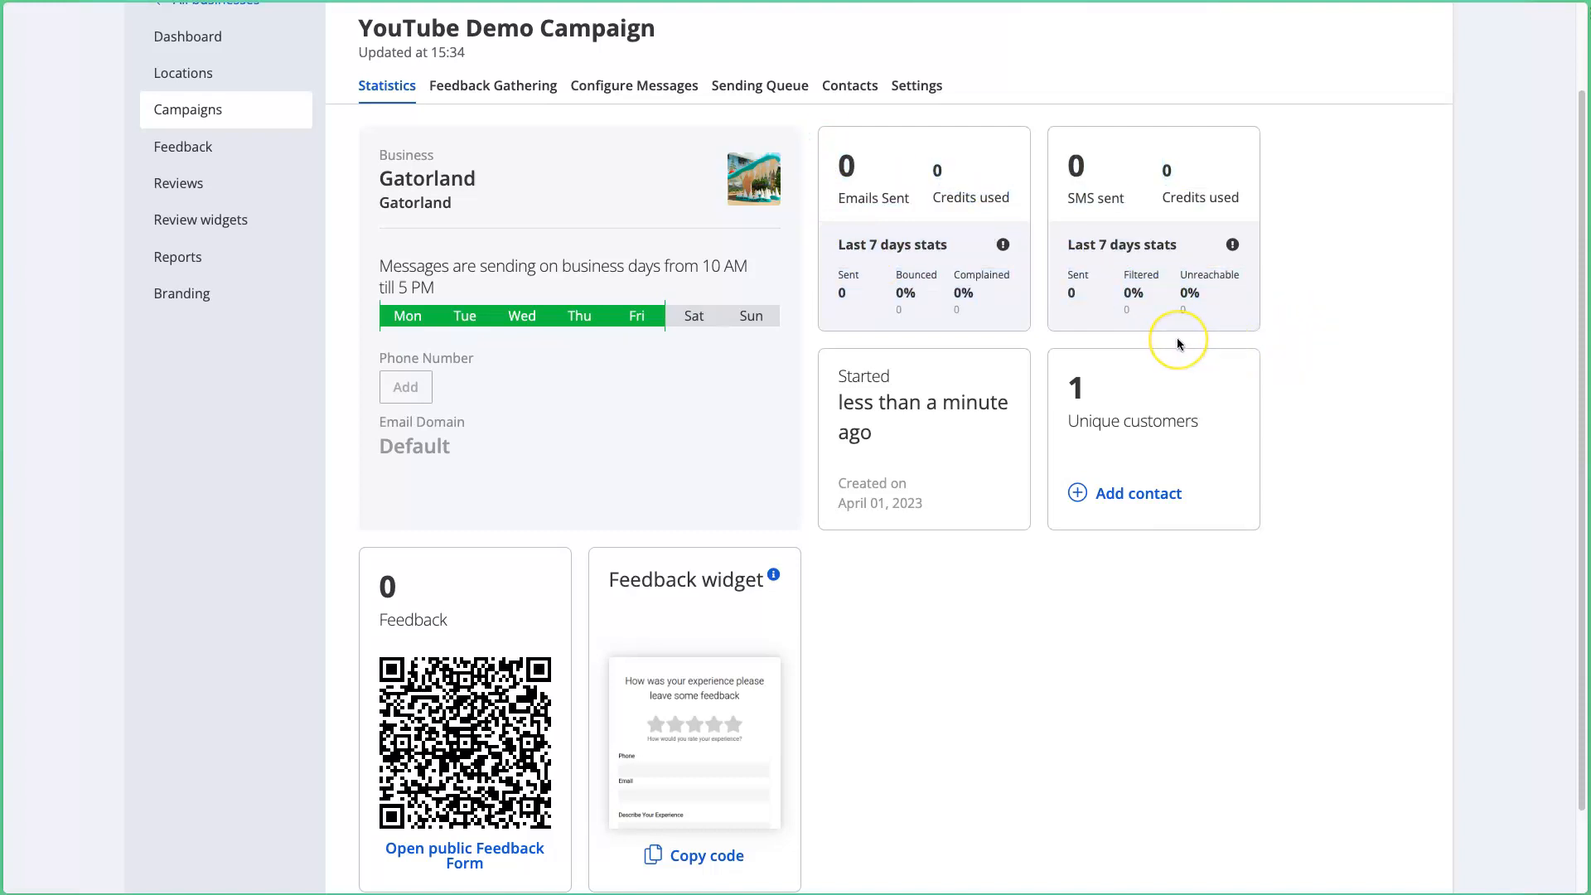
scroll(1178, 338, up, 1)
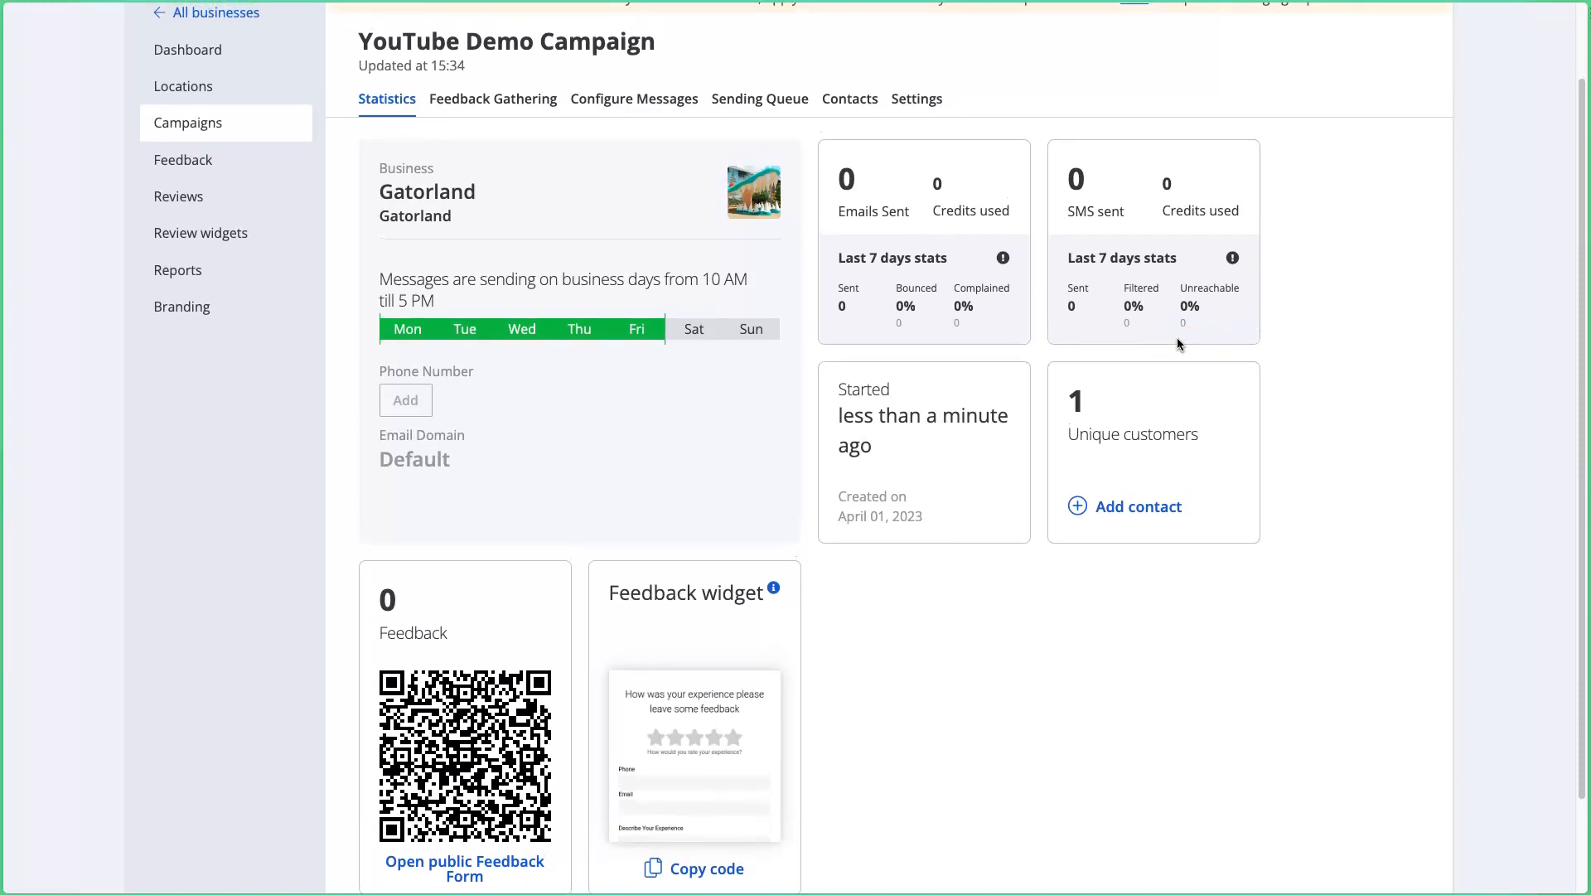
scroll(1177, 342, down, 1)
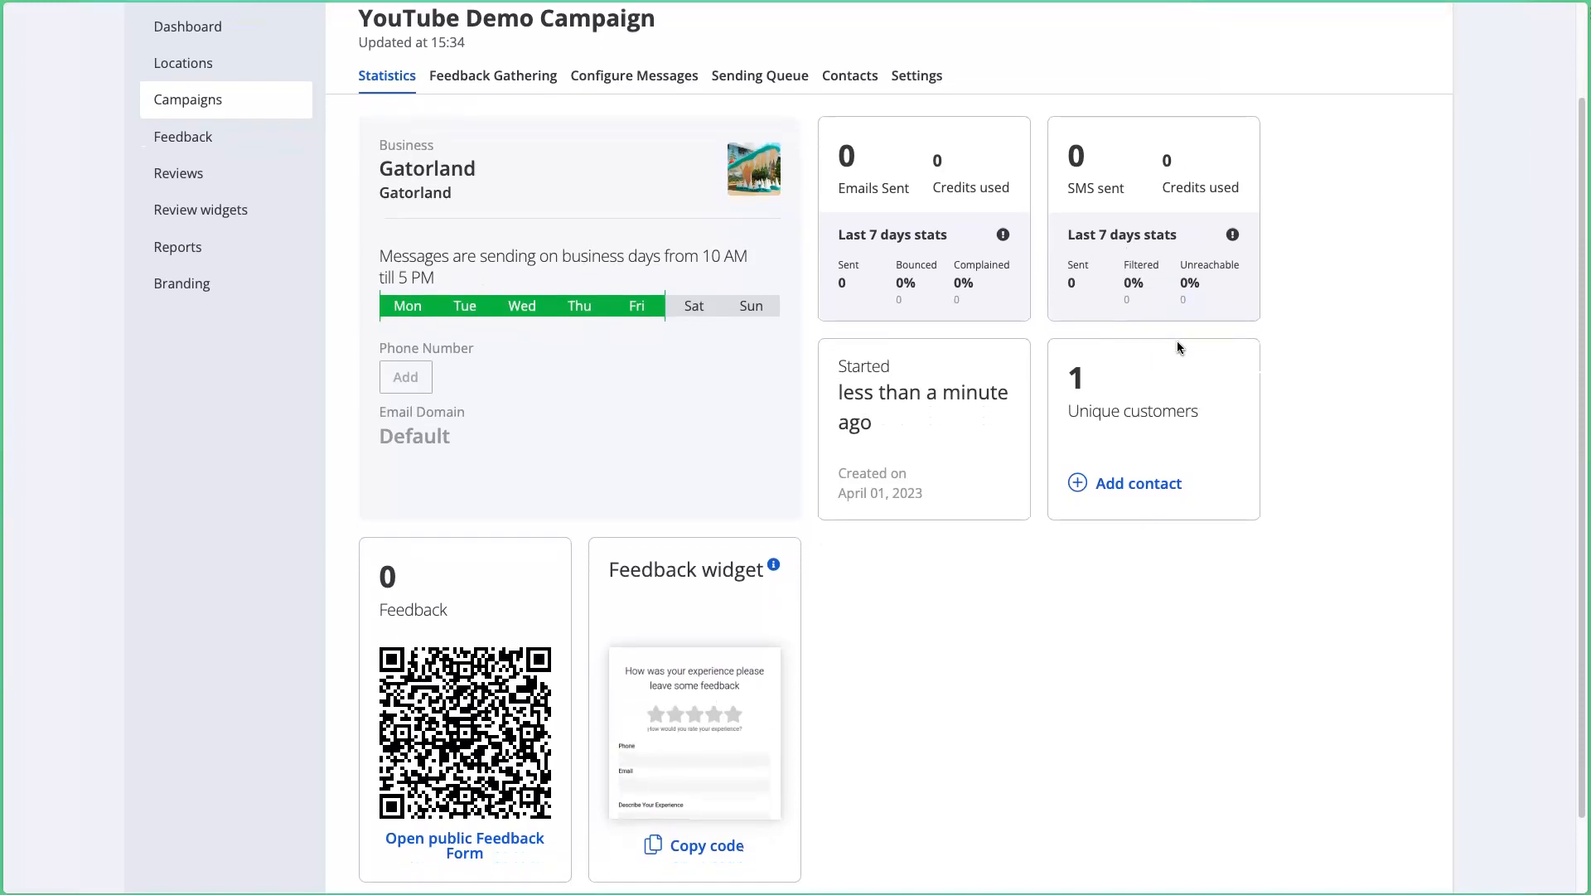